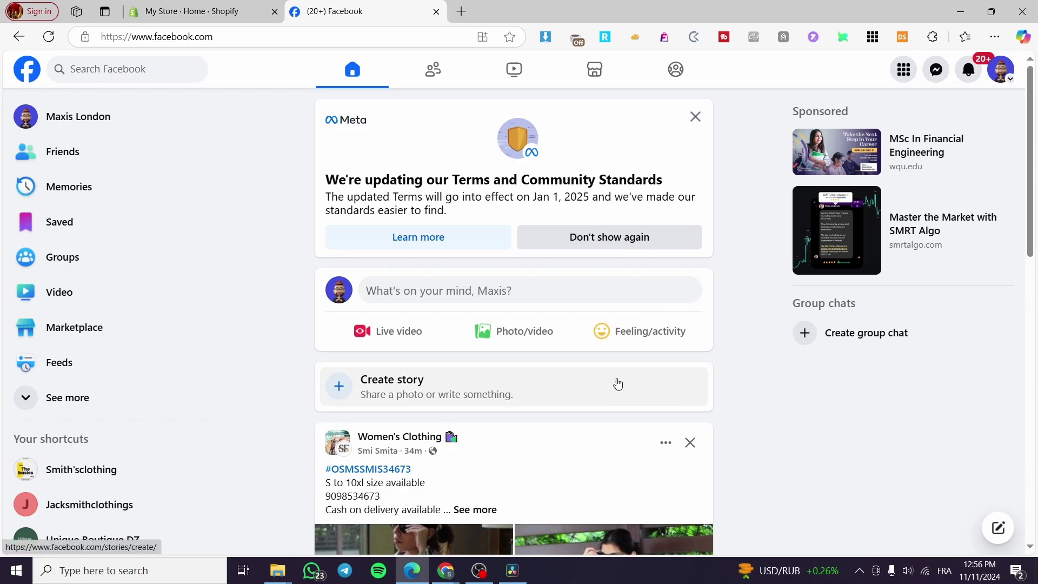
{"action": "scroll", "coordinate": [466, 292], "scroll_direction": "down", "scroll_amount": 2}
{"action": "scroll", "coordinate": [465, 295], "scroll_direction": "up", "scroll_amount": 2}
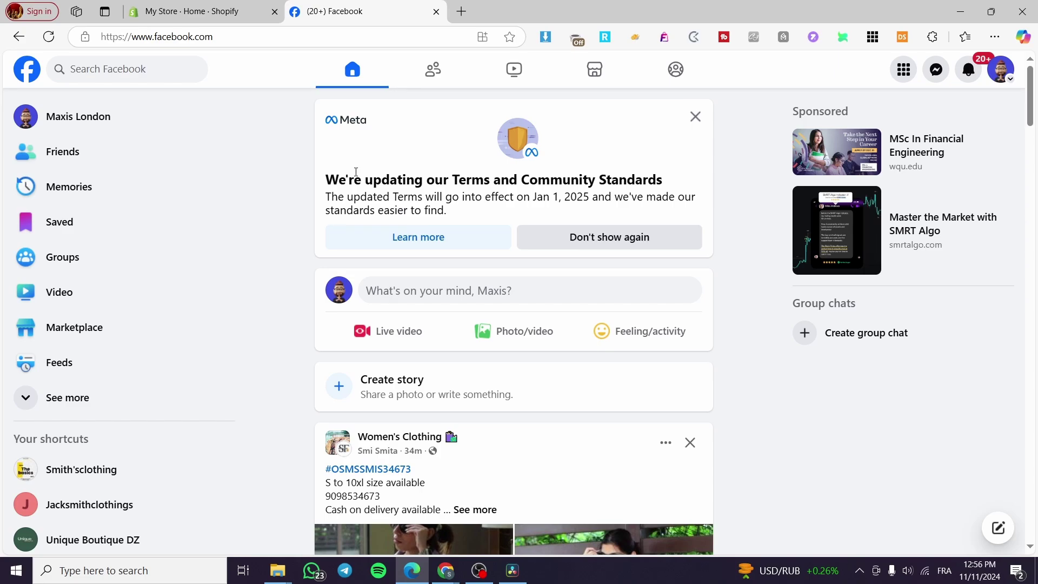
{"action": "left_click", "coordinate": [223, 13]}
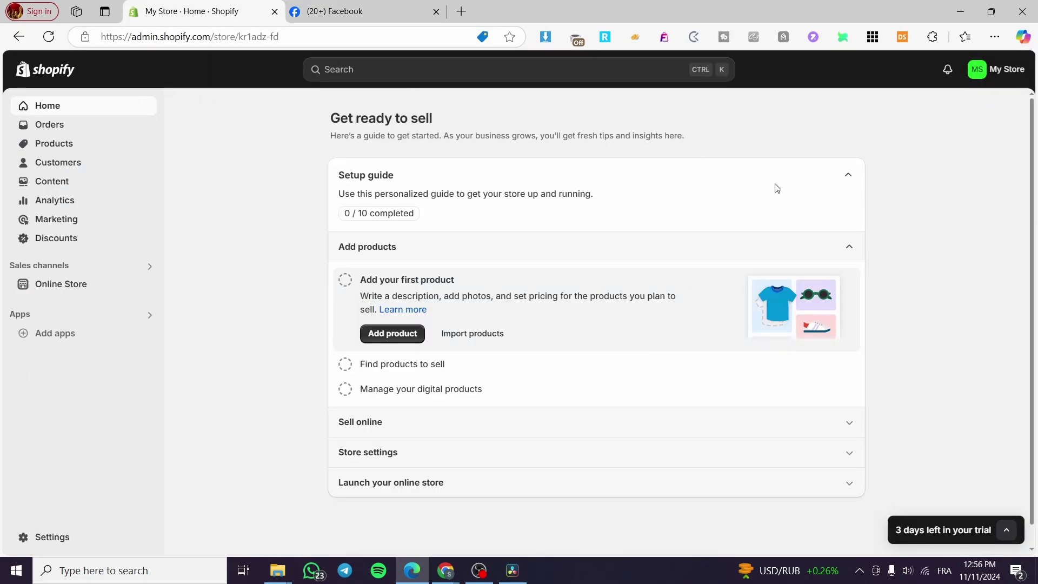
{"action": "left_click", "coordinate": [338, 10]}
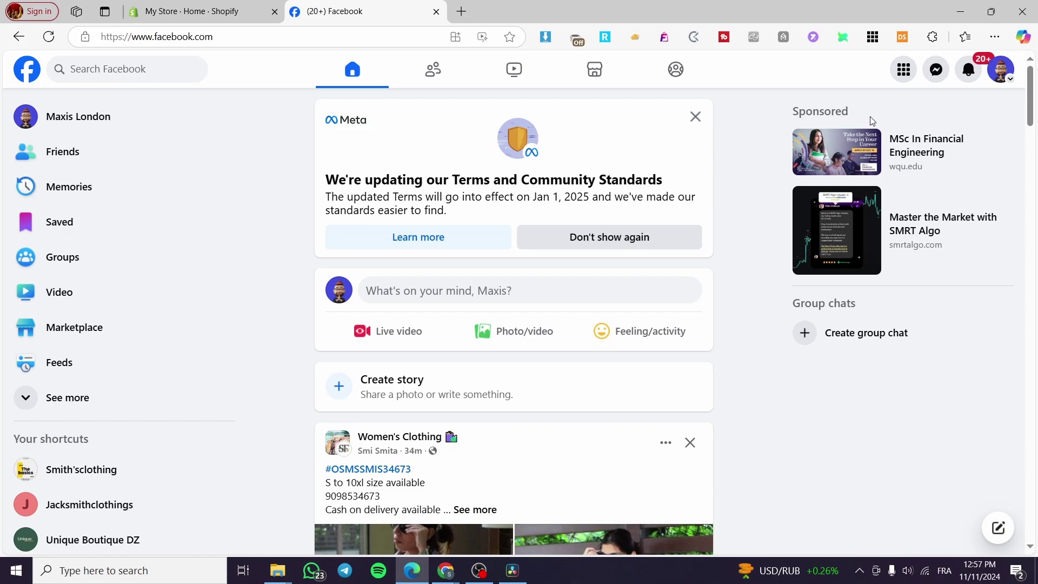
Step: View the list of Facebook Pages the account manages, and return to the home feed
{"action": "left_click", "coordinate": [1007, 77]}
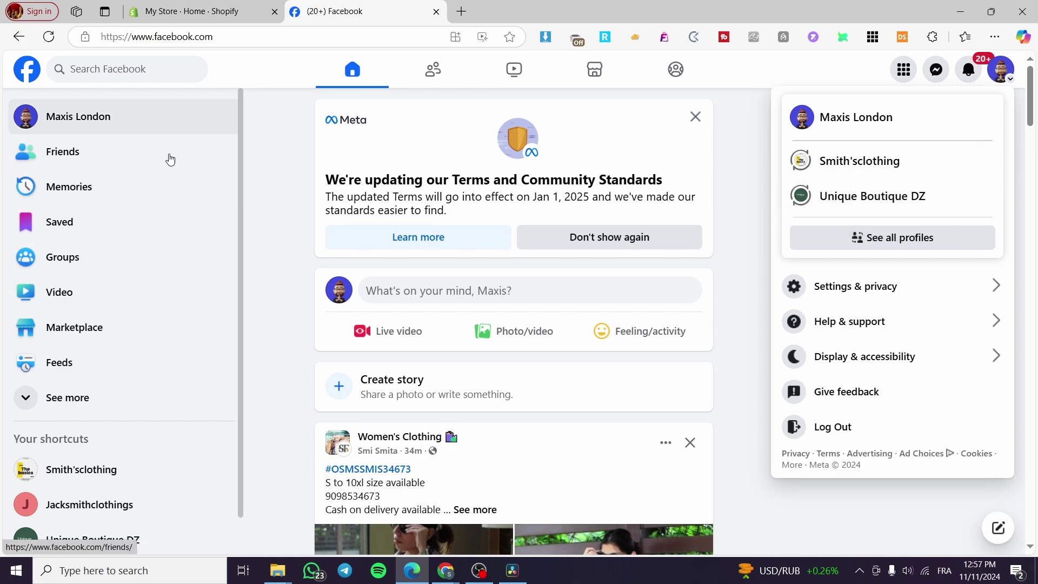
{"action": "scroll", "coordinate": [156, 387], "scroll_direction": "down", "scroll_amount": 1}
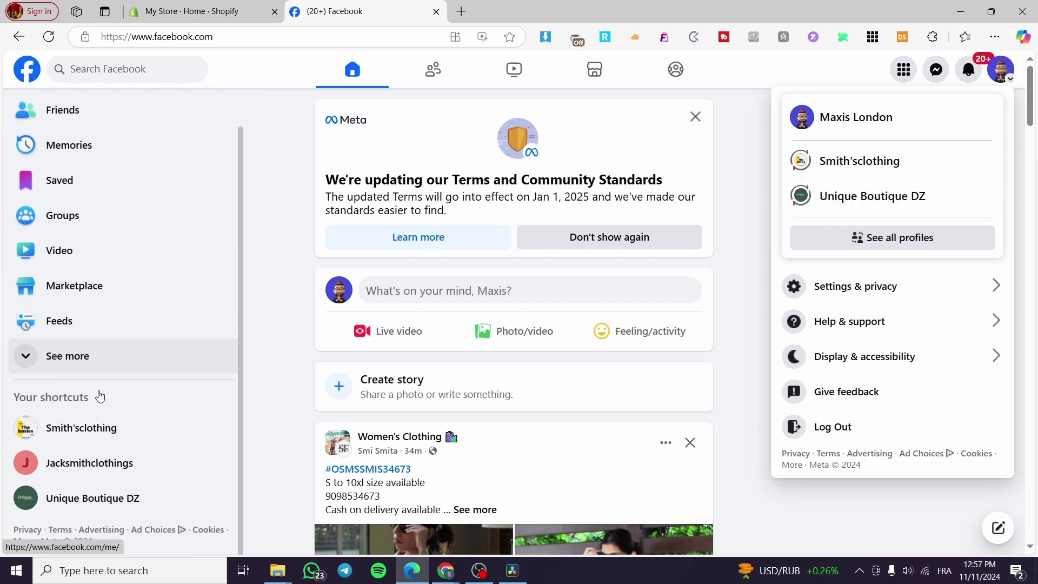
{"action": "left_click", "coordinate": [70, 367]}
{"action": "scroll", "coordinate": [112, 359], "scroll_direction": "down", "scroll_amount": 3}
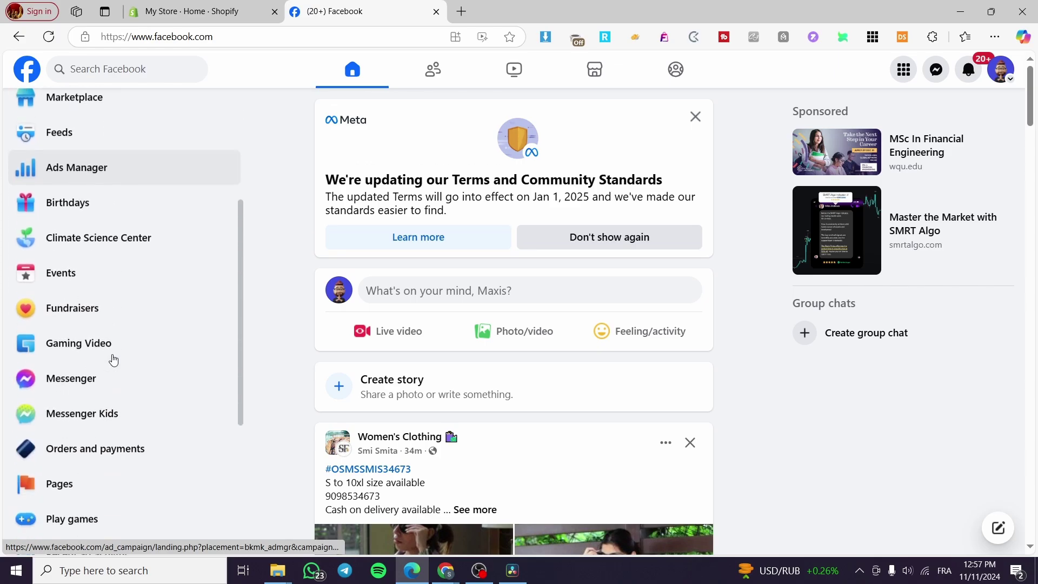
{"action": "scroll", "coordinate": [100, 208], "scroll_direction": "up", "scroll_amount": 4}
{"action": "scroll", "coordinate": [121, 163], "scroll_direction": "down", "scroll_amount": 7}
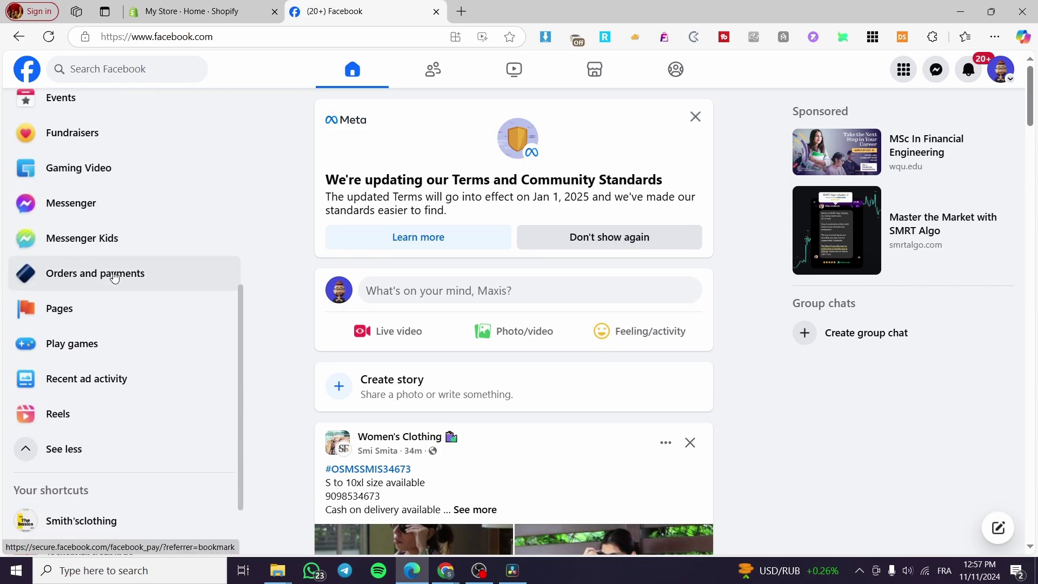
{"action": "left_click", "coordinate": [104, 315]}
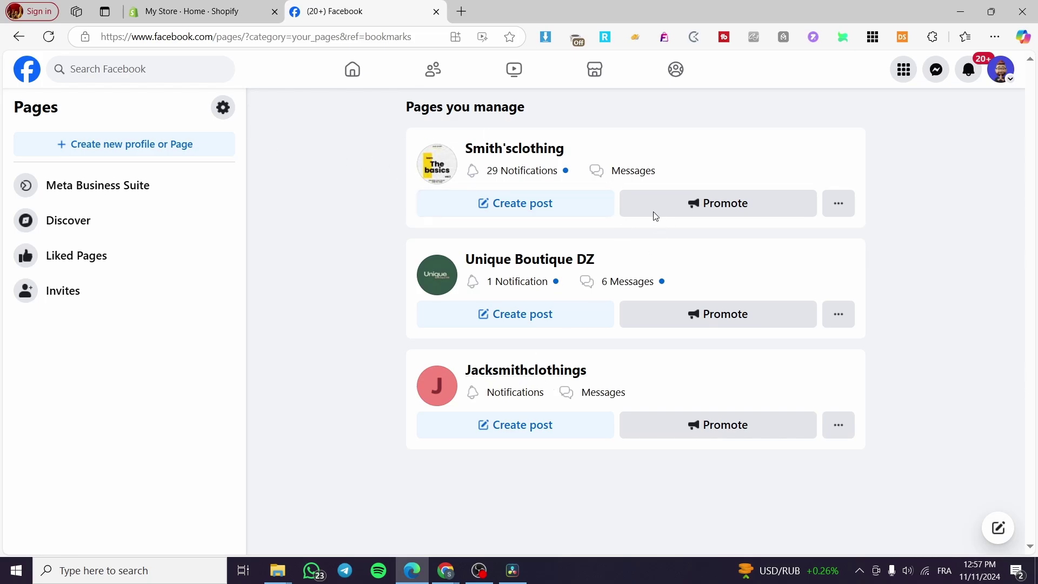
{"action": "left_click", "coordinate": [27, 71]}
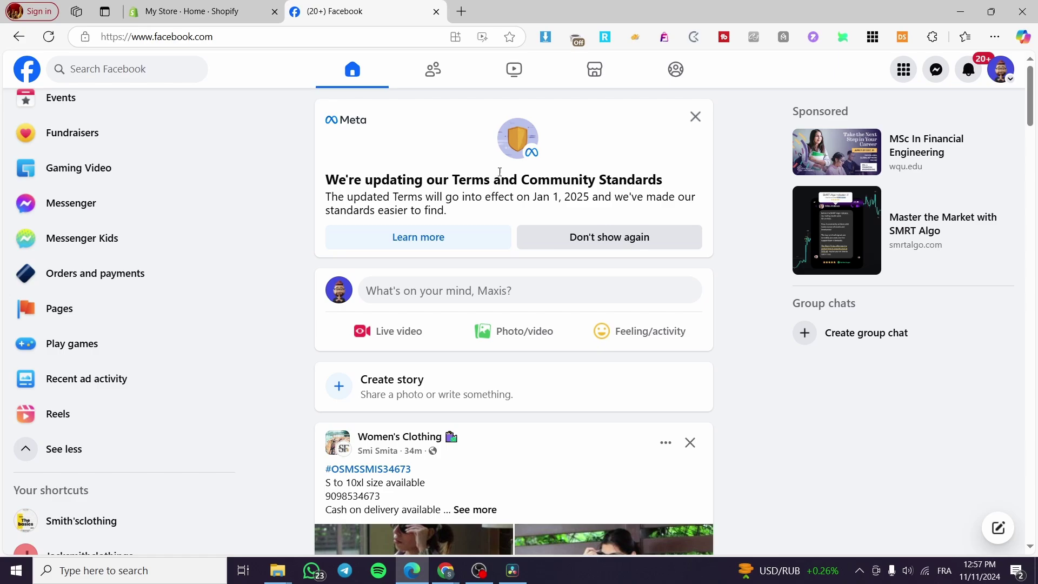
Step: Switch to the Shopify store admin and start a new product titled Oil Diffuser
{"action": "left_click", "coordinate": [210, 20]}
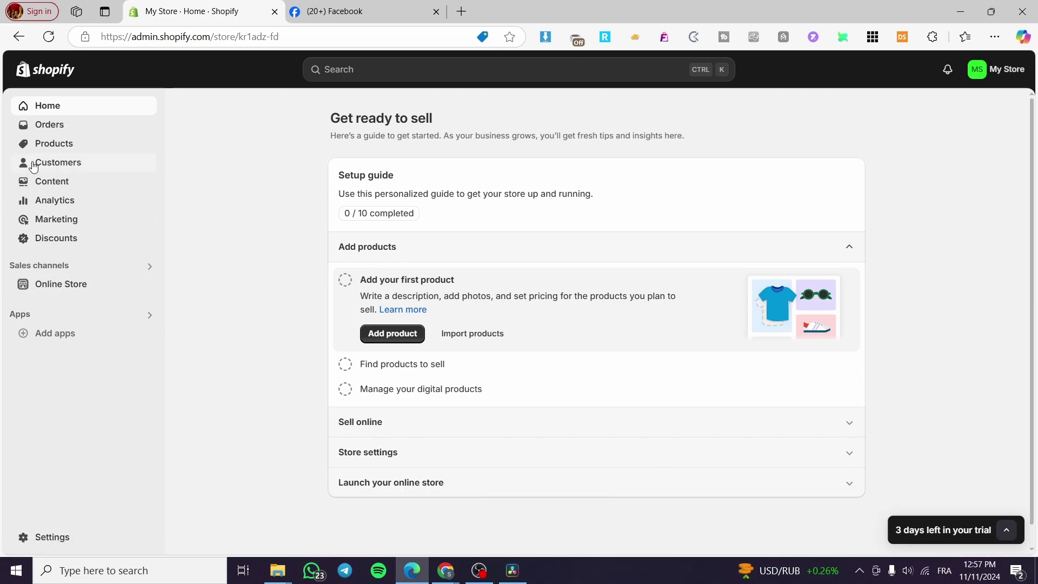
{"action": "left_click", "coordinate": [80, 148]}
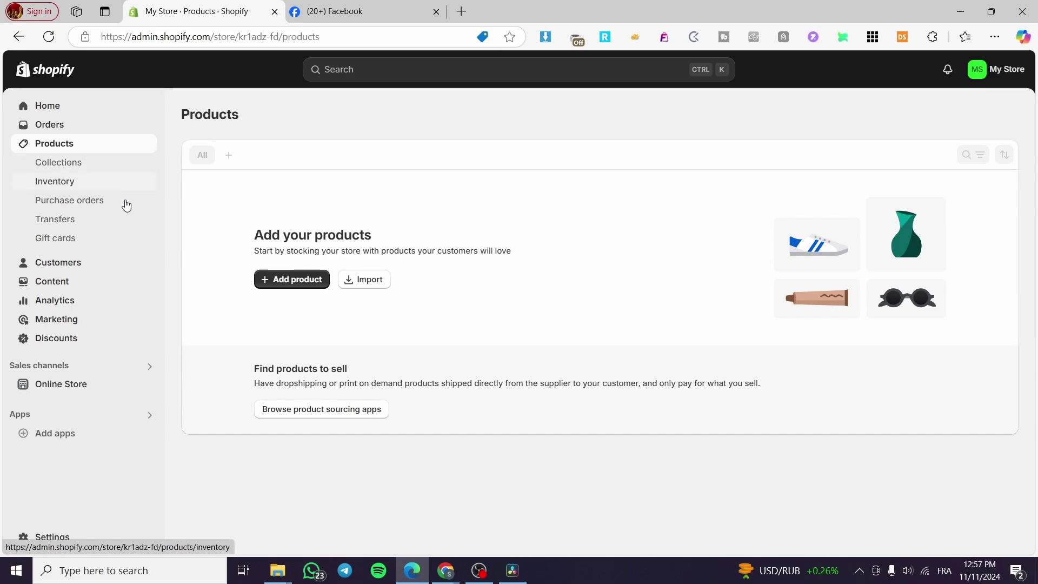
{"action": "left_click", "coordinate": [292, 279]}
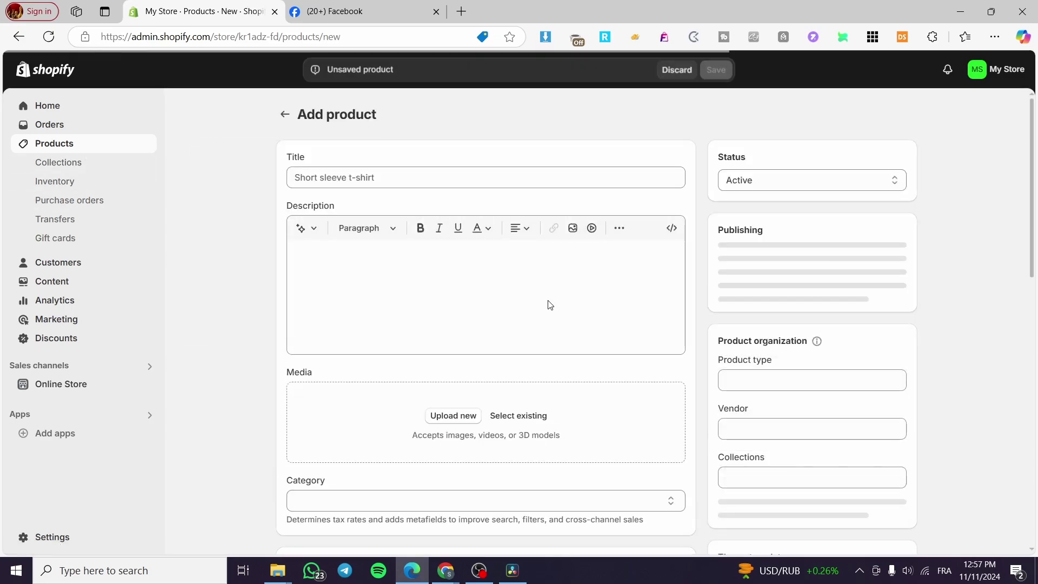
{"action": "left_click", "coordinate": [450, 183]}
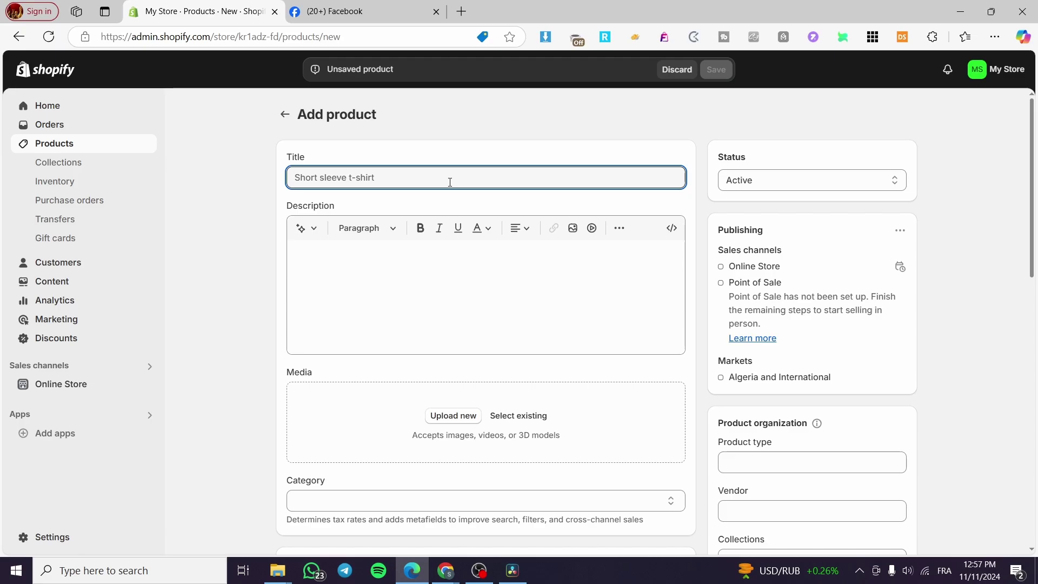
{"action": "type", "text": "Oil Diffuser"}
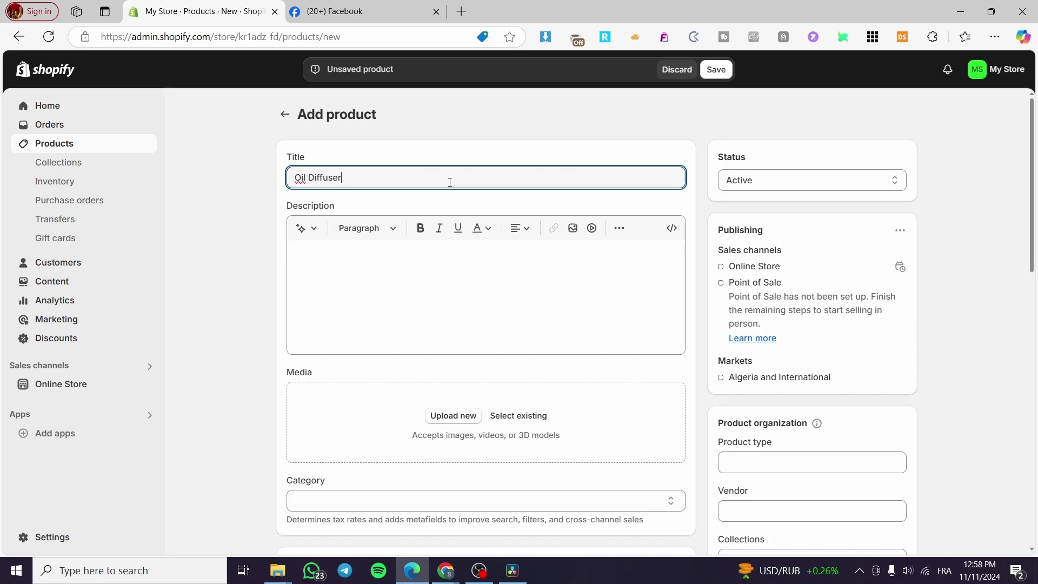
Step: Upload the Men-s-Shoes-Sneakers image from Downloads as product media and change the product title to Modern Sneakers
{"action": "left_click", "coordinate": [474, 421]}
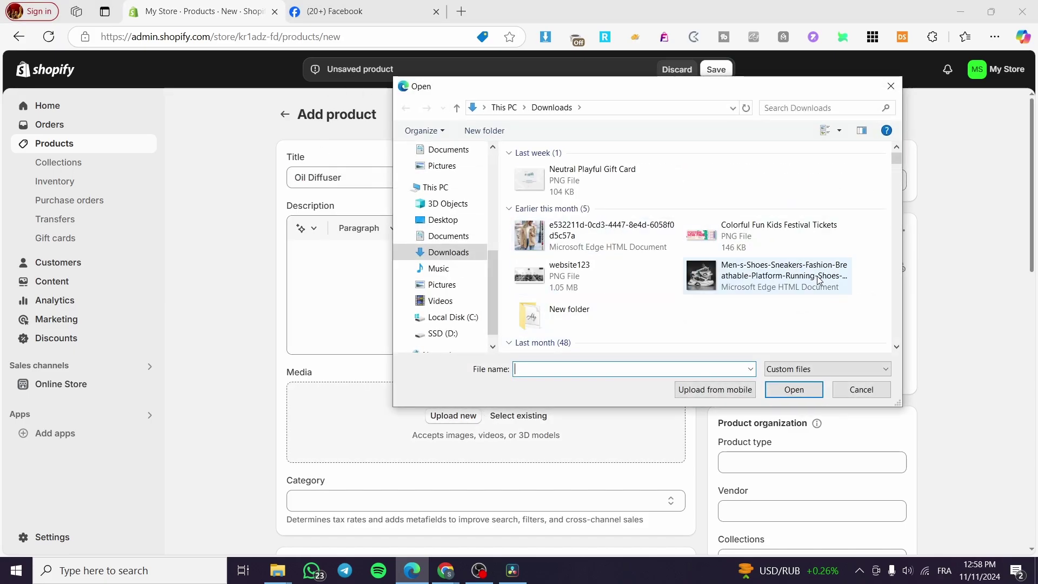
{"action": "double_click", "coordinate": [819, 279]}
{"action": "left_click_drag", "start_coordinate": [476, 177], "coordinate": [237, 192]}
{"action": "type", "text": "Modern S"}
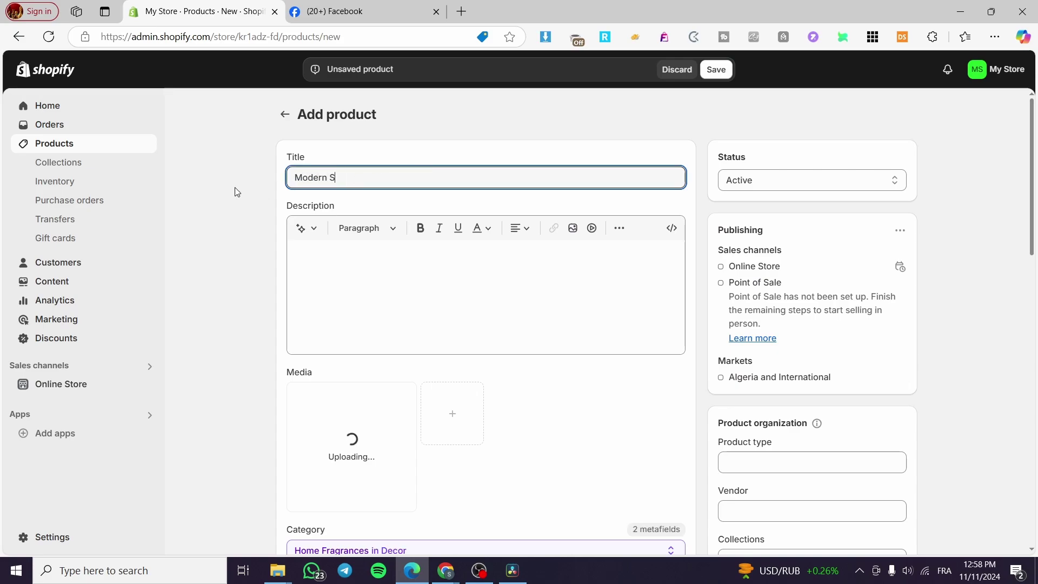
{"action": "type", "text": "neakers"}
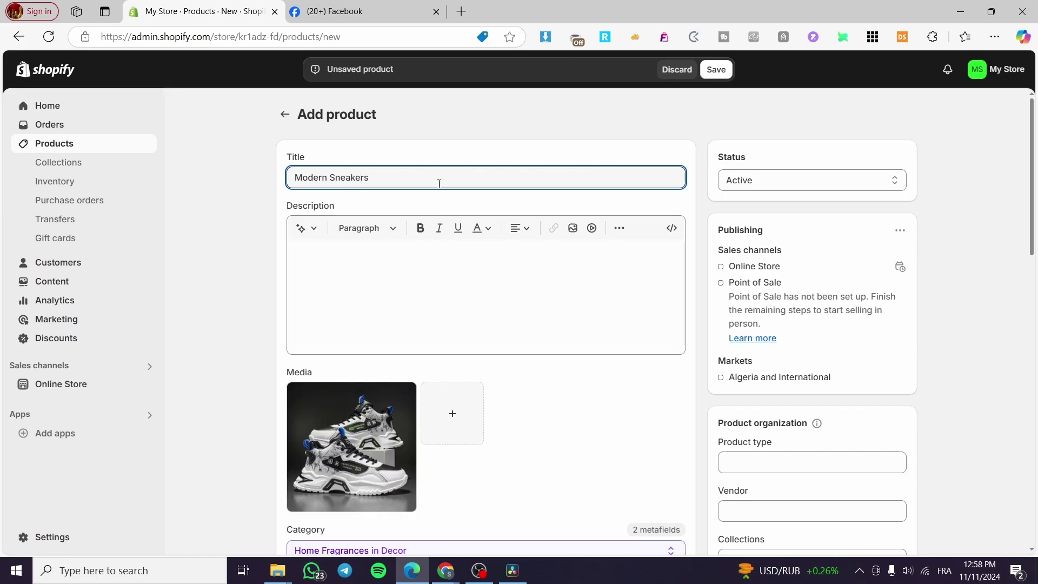
Step: Copy the product title Modern Sneakers into the description
{"action": "left_click_drag", "start_coordinate": [438, 180], "coordinate": [213, 185]}
{"action": "key", "text": "ctrl+c"}
{"action": "left_click", "coordinate": [297, 243]}
{"action": "key", "text": "ctrl+v"}
Step: Set the product's price to DZD 120 and its stock quantity at the shop location to 9999
{"action": "scroll", "coordinate": [375, 277], "scroll_direction": "down", "scroll_amount": 4}
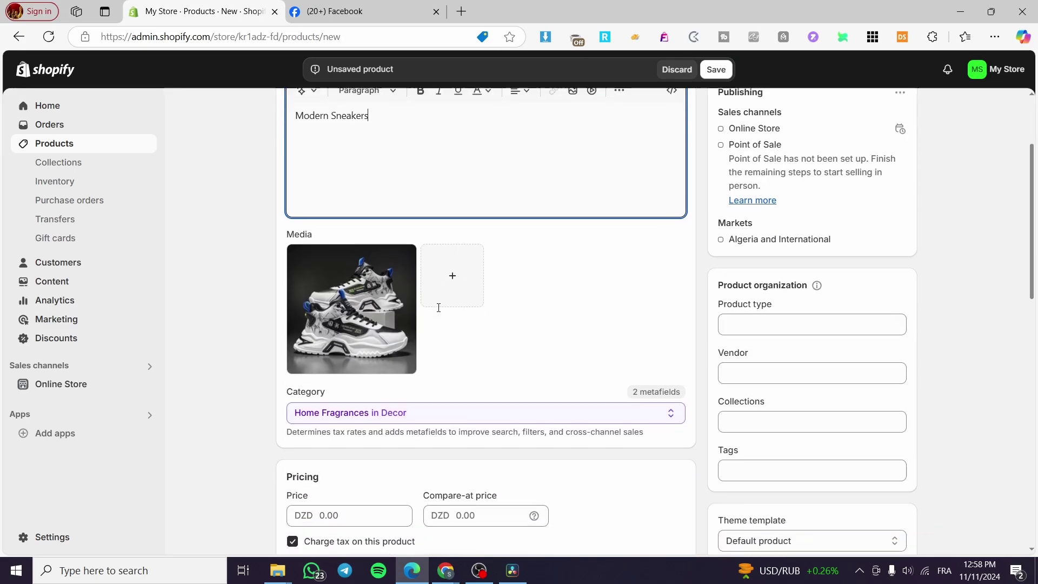
{"action": "left_click", "coordinate": [314, 452]}
{"action": "type", "text": "120"}
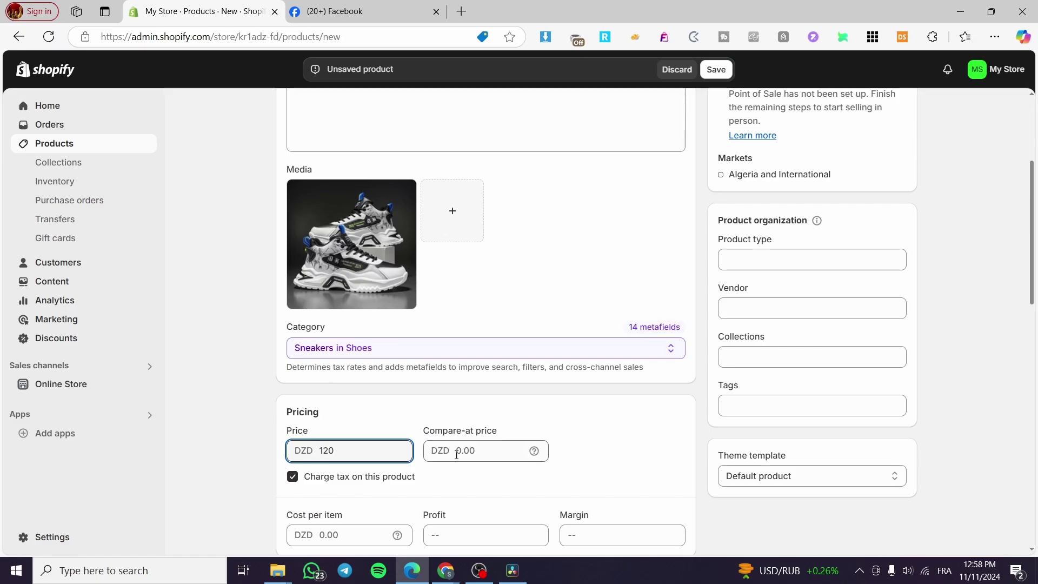
{"action": "scroll", "coordinate": [236, 355], "scroll_direction": "down", "scroll_amount": 5}
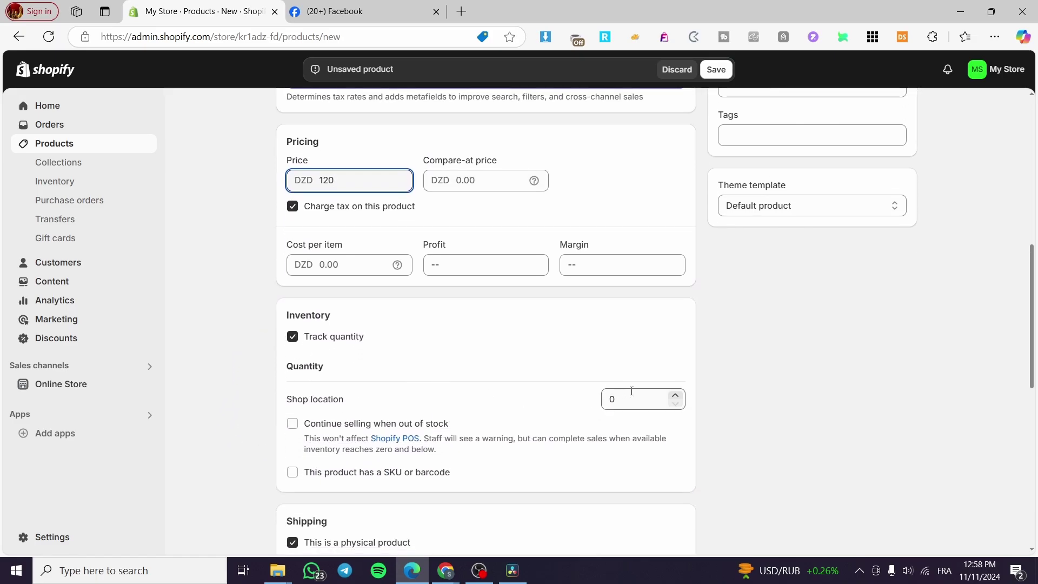
{"action": "left_click", "coordinate": [678, 398]}
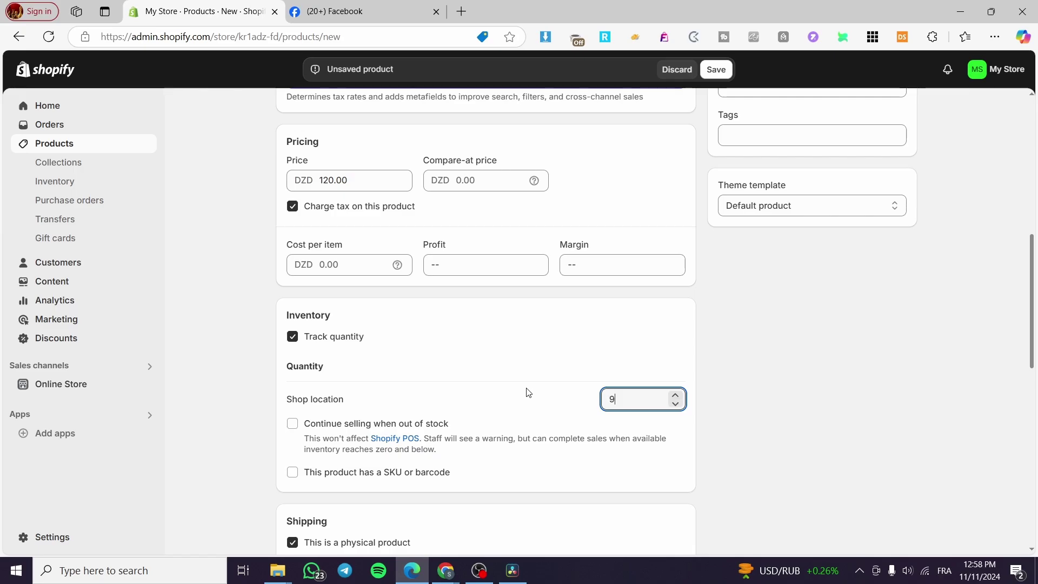
{"action": "left_click", "coordinate": [823, 329]}
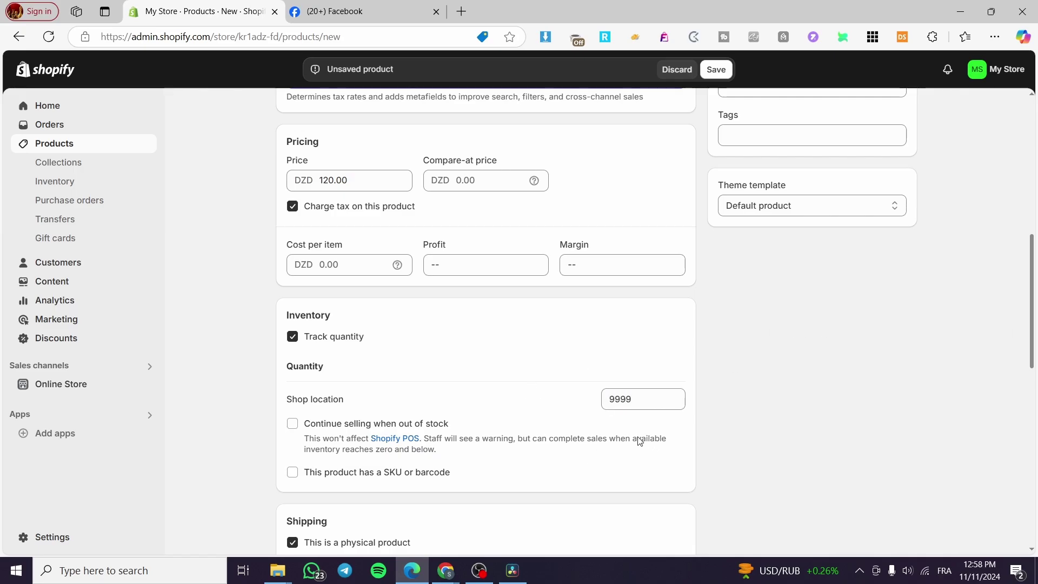
Step: Set the product's shipping weight to 0.5 kg
{"action": "scroll", "coordinate": [639, 441], "scroll_direction": "down", "scroll_amount": 3}
{"action": "left_click", "coordinate": [325, 383]}
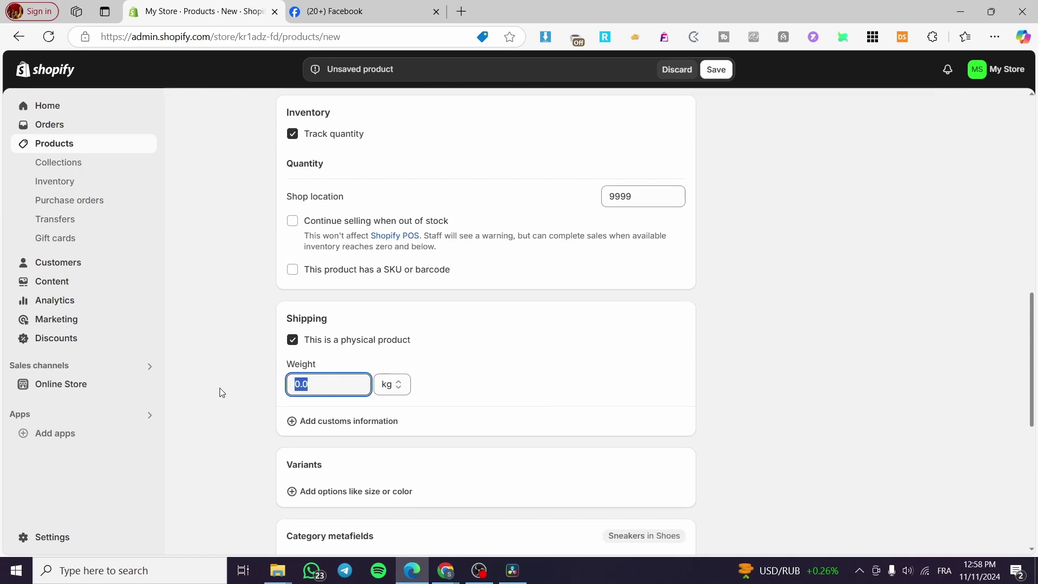
{"action": "type", "text": "0.5"}
{"action": "left_click", "coordinate": [250, 359]}
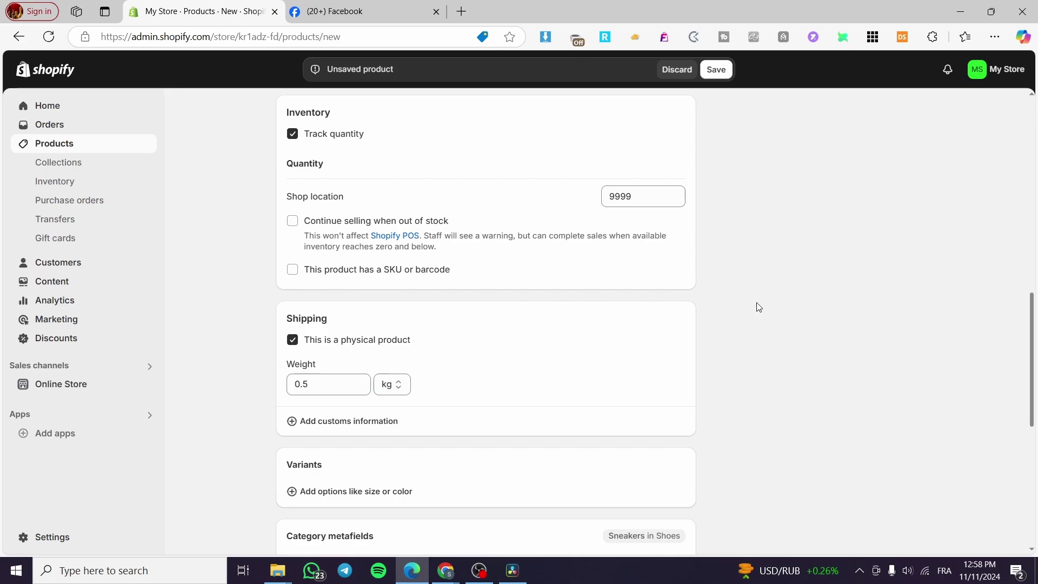
Step: Find the Shoe size metafield by searching for "si" and add it as a variant option
{"action": "scroll", "coordinate": [767, 316], "scroll_direction": "down", "scroll_amount": 4}
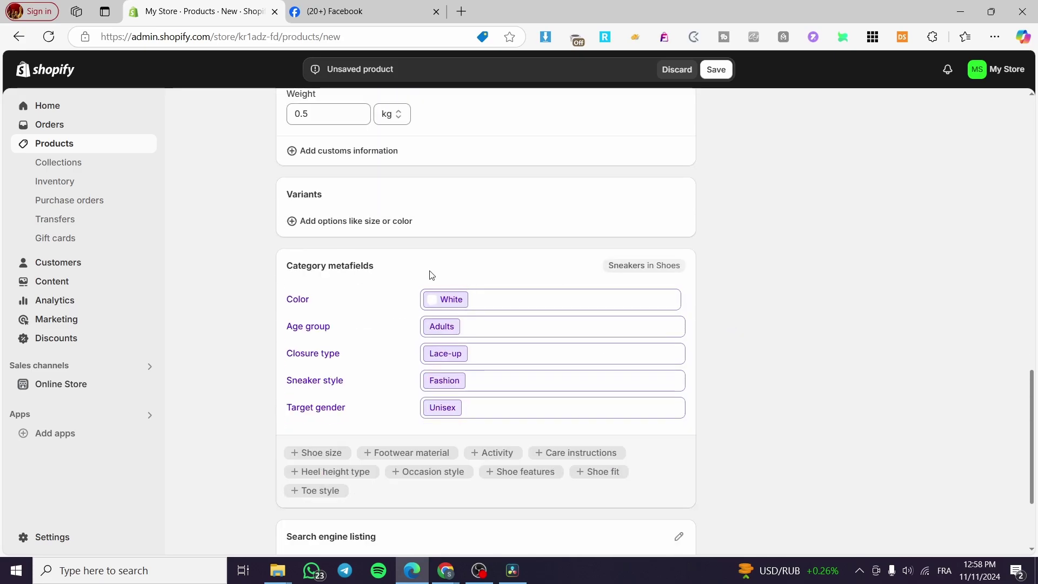
{"action": "left_click", "coordinate": [339, 221]}
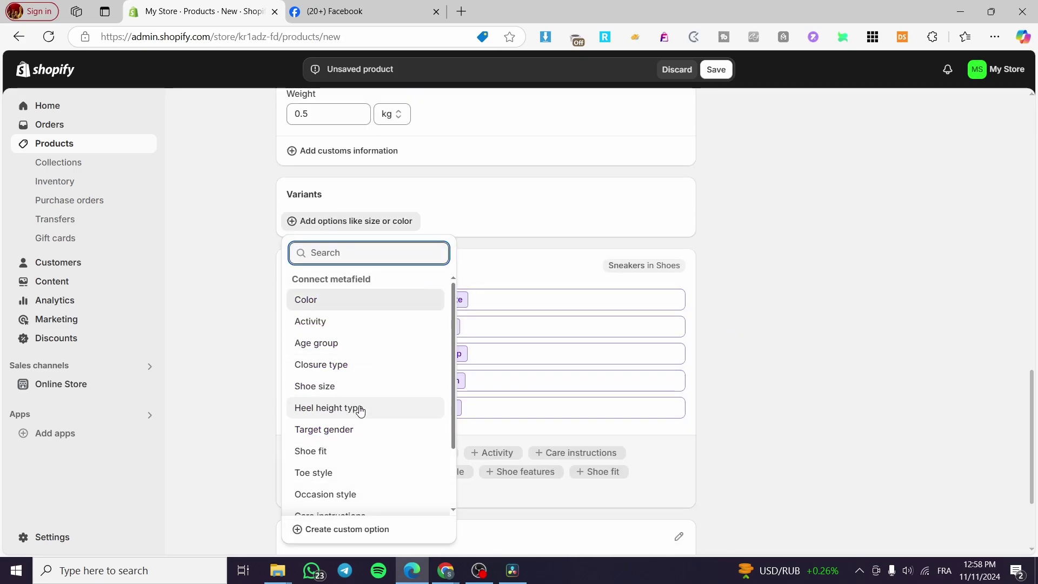
{"action": "scroll", "coordinate": [358, 419], "scroll_direction": "down", "scroll_amount": 2}
{"action": "scroll", "coordinate": [363, 420], "scroll_direction": "up", "scroll_amount": 2}
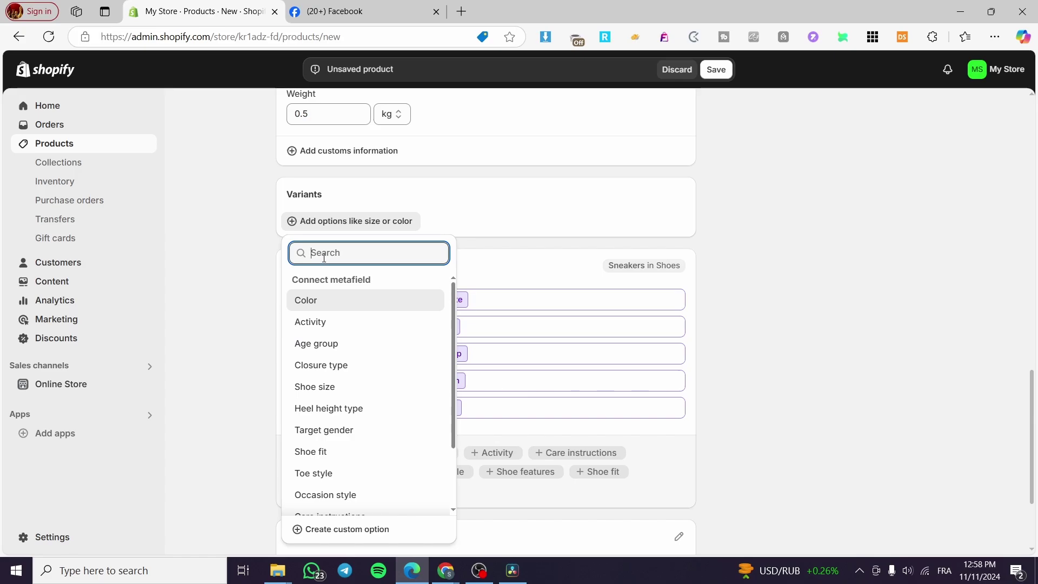
{"action": "left_click", "coordinate": [408, 207]}
{"action": "left_click", "coordinate": [373, 219]}
{"action": "type", "text": "si"}
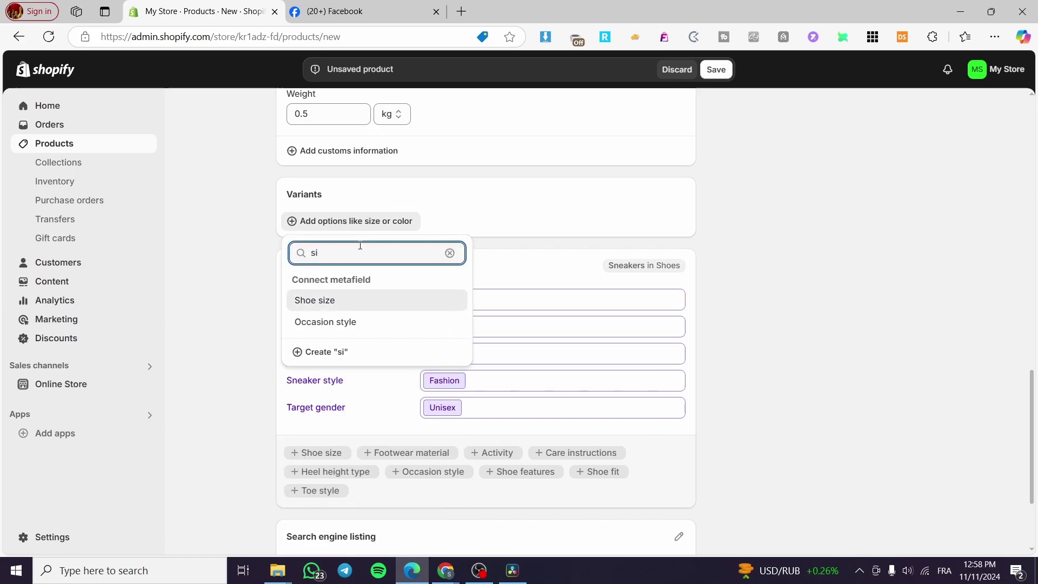
{"action": "left_click", "coordinate": [332, 302]}
Step: Give the Shoe size option the values 7, 7.5, 8, 8.5, 9, 9.5 and 10, and finish editing the option
{"action": "left_click", "coordinate": [377, 281]}
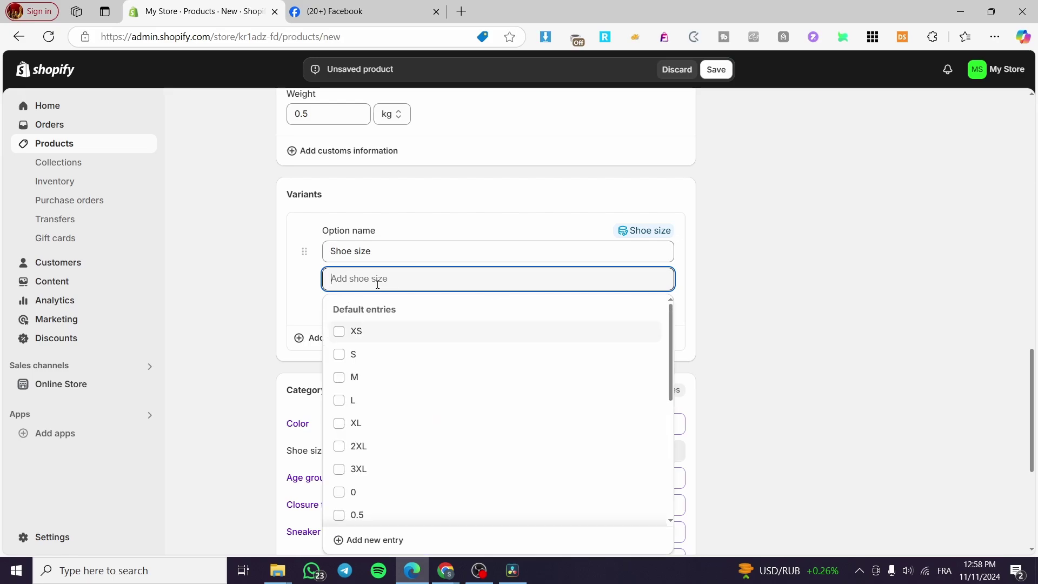
{"action": "scroll", "coordinate": [436, 494], "scroll_direction": "down", "scroll_amount": 5}
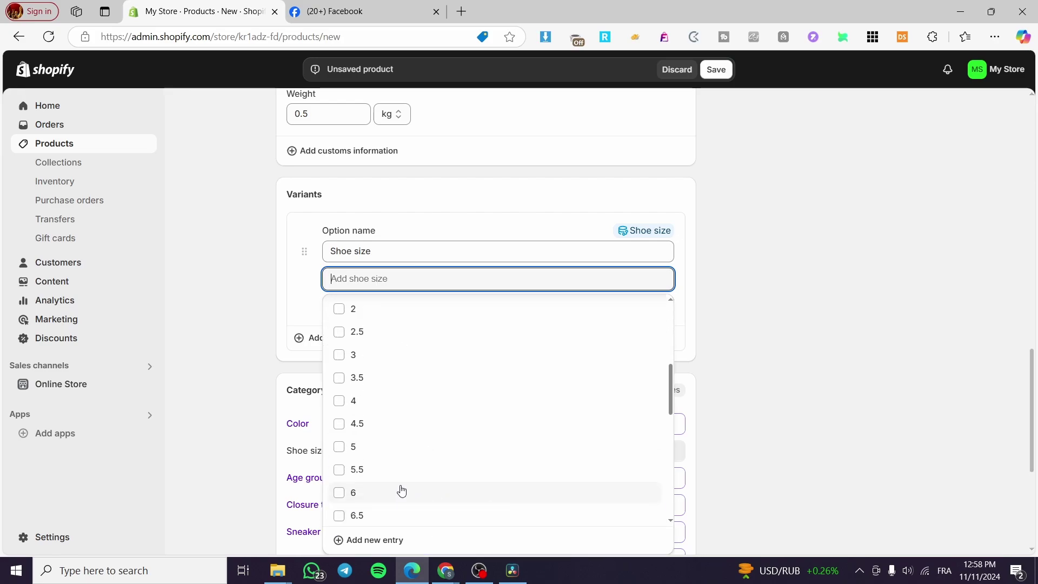
{"action": "scroll", "coordinate": [373, 475], "scroll_direction": "down", "scroll_amount": 5}
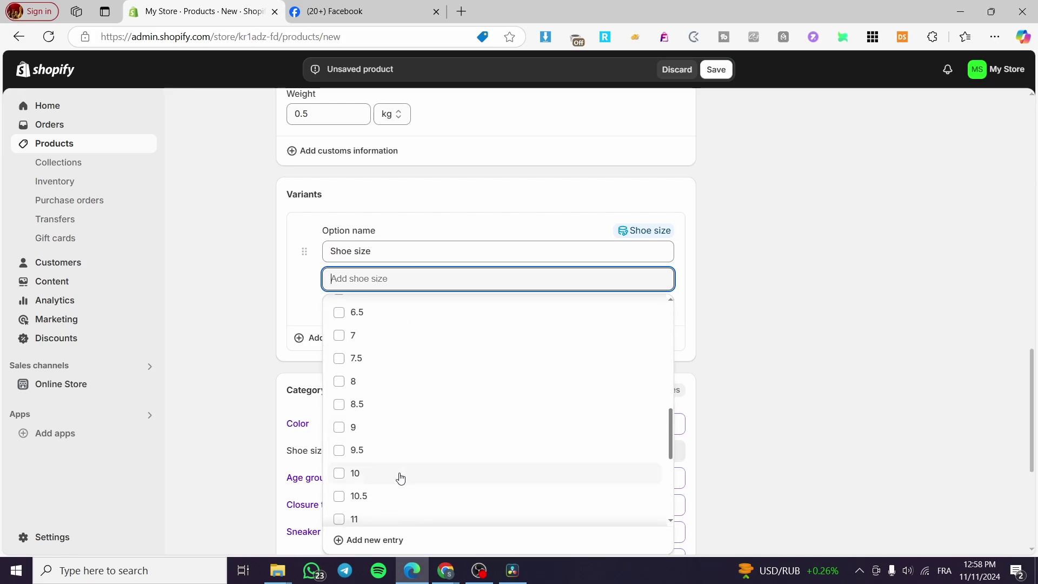
{"action": "scroll", "coordinate": [370, 433], "scroll_direction": "down", "scroll_amount": 1}
{"action": "scroll", "coordinate": [362, 400], "scroll_direction": "up", "scroll_amount": 3}
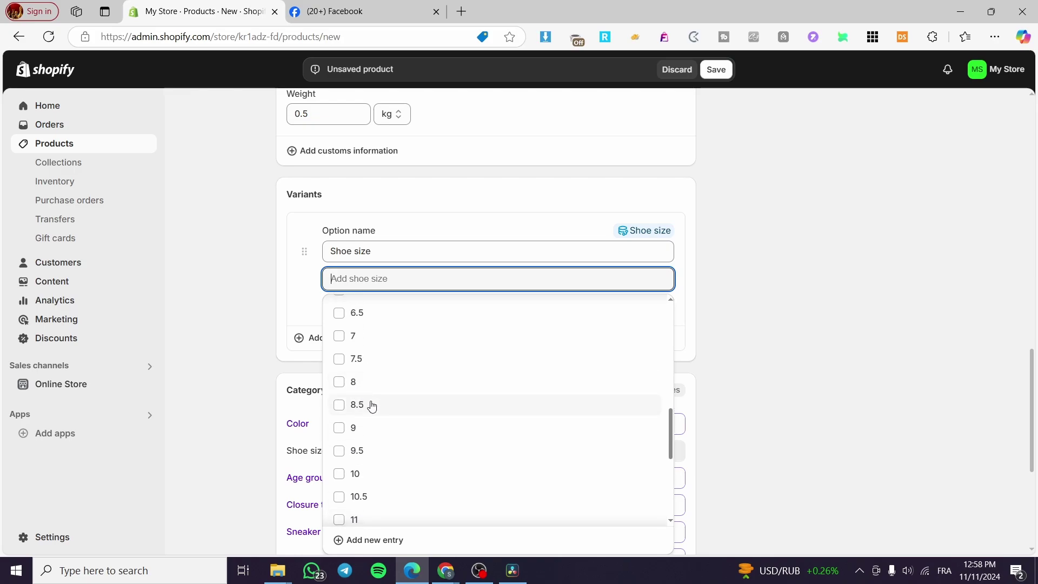
{"action": "left_click", "coordinate": [400, 336]}
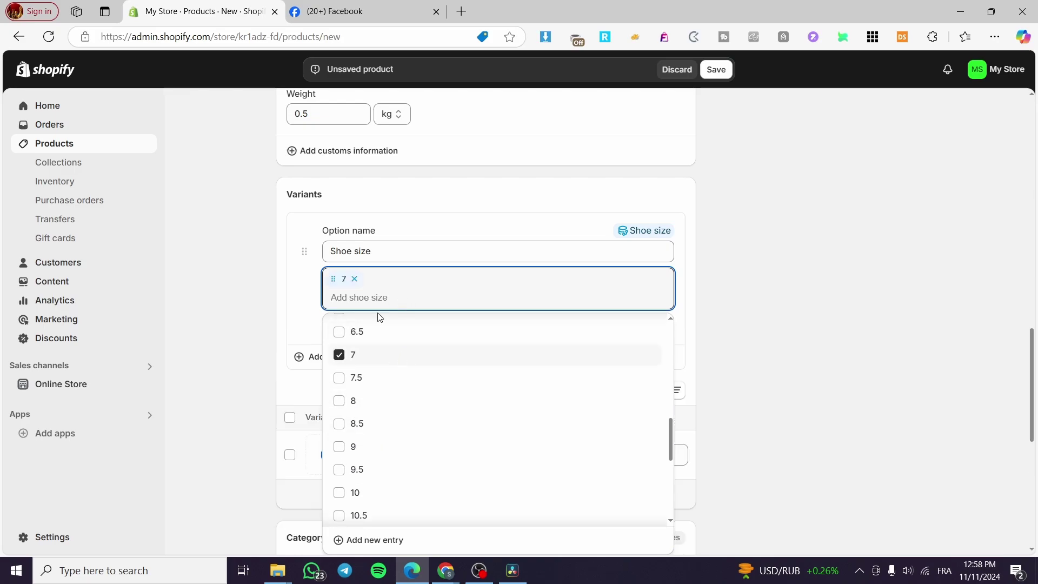
{"action": "left_click", "coordinate": [363, 379]}
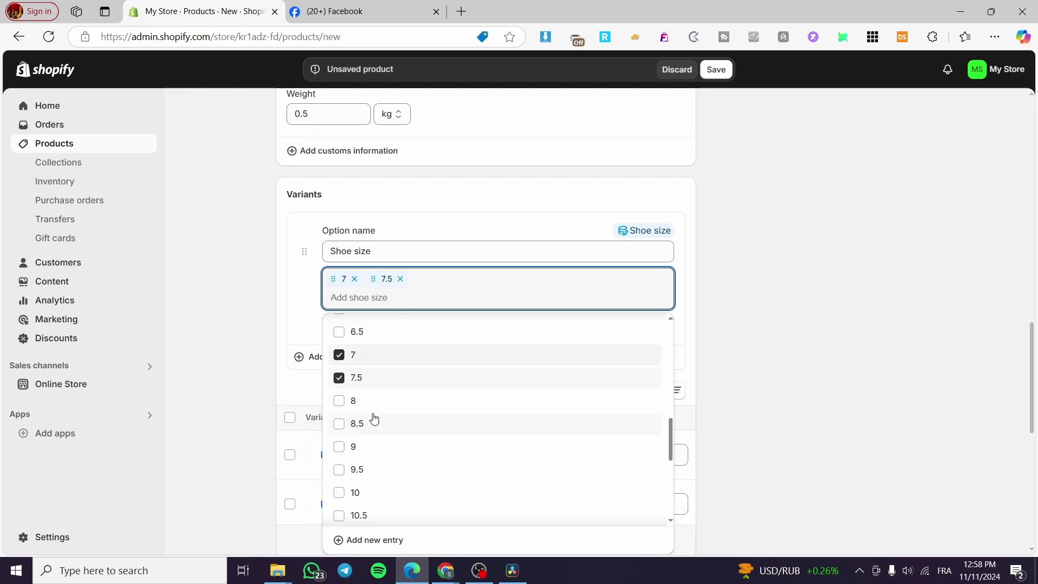
{"action": "left_click", "coordinate": [374, 421]}
{"action": "left_click", "coordinate": [374, 403]}
{"action": "left_click", "coordinate": [377, 448]}
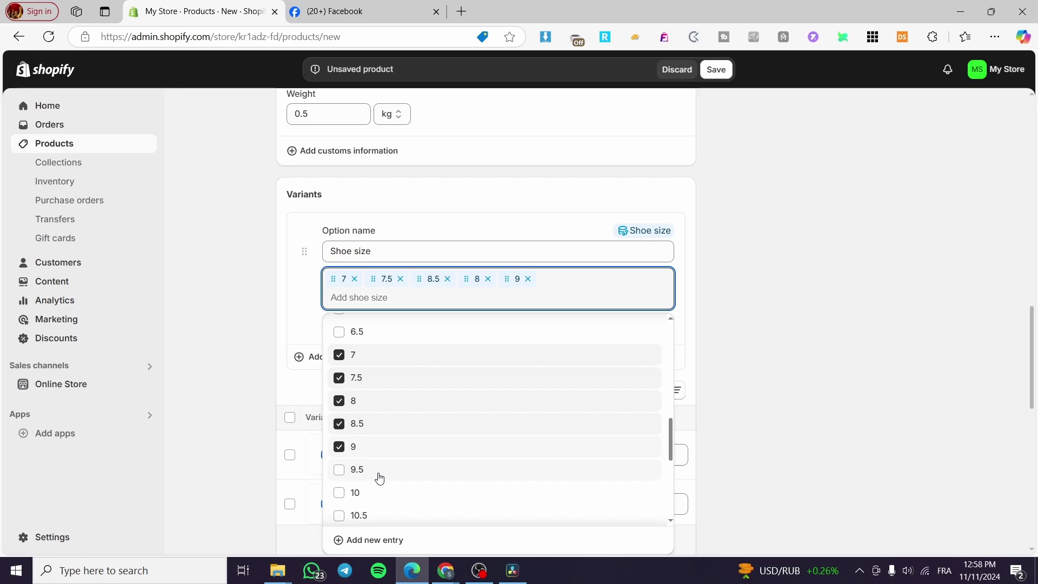
{"action": "left_click", "coordinate": [379, 471]}
{"action": "left_click", "coordinate": [378, 492]}
{"action": "left_click", "coordinate": [732, 394]}
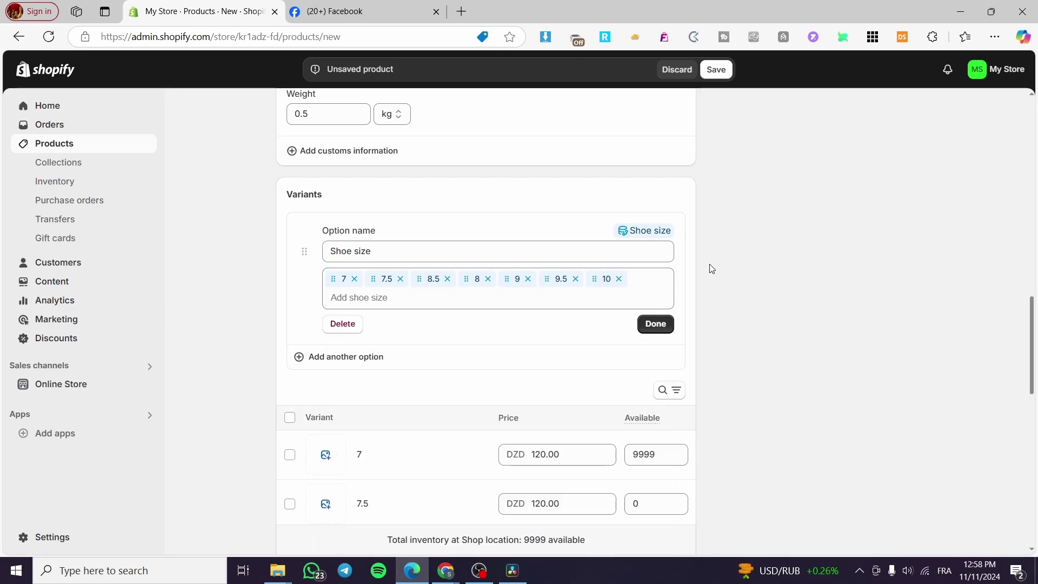
{"action": "left_click", "coordinate": [655, 323]}
Step: Review the size variants and save the new Modern Sneakers product
{"action": "scroll", "coordinate": [561, 386], "scroll_direction": "down", "scroll_amount": 1}
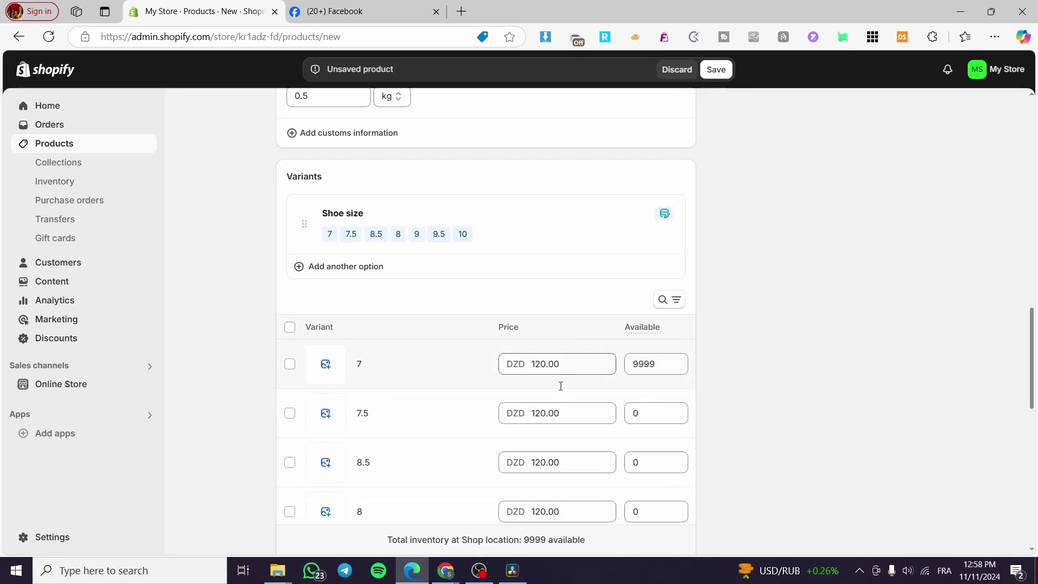
{"action": "scroll", "coordinate": [561, 388], "scroll_direction": "down", "scroll_amount": 3}
{"action": "scroll", "coordinate": [549, 387], "scroll_direction": "up", "scroll_amount": 15}
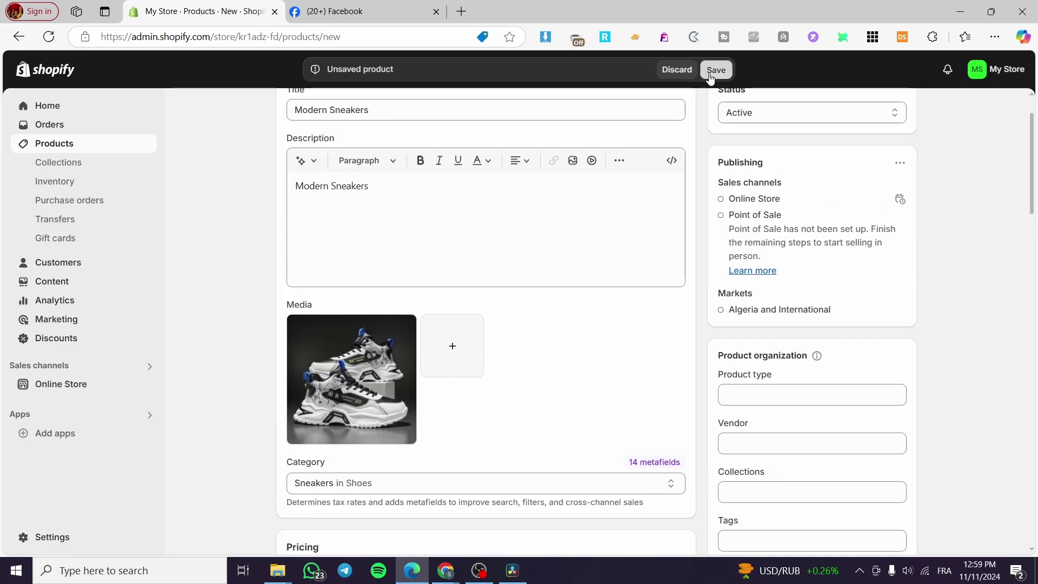
{"action": "left_click", "coordinate": [711, 76]}
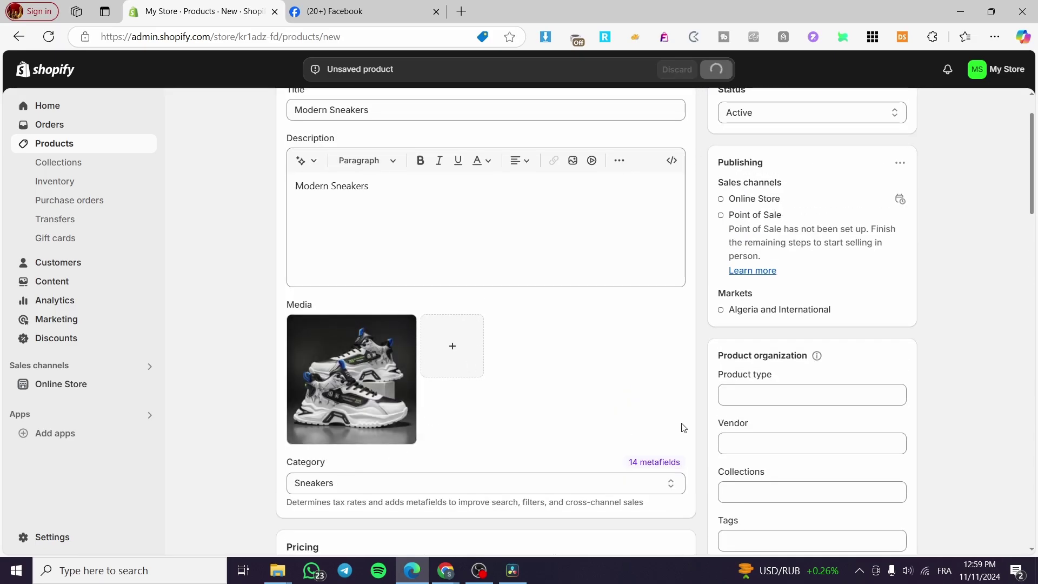
{"action": "scroll", "coordinate": [504, 362], "scroll_direction": "up", "scroll_amount": 1}
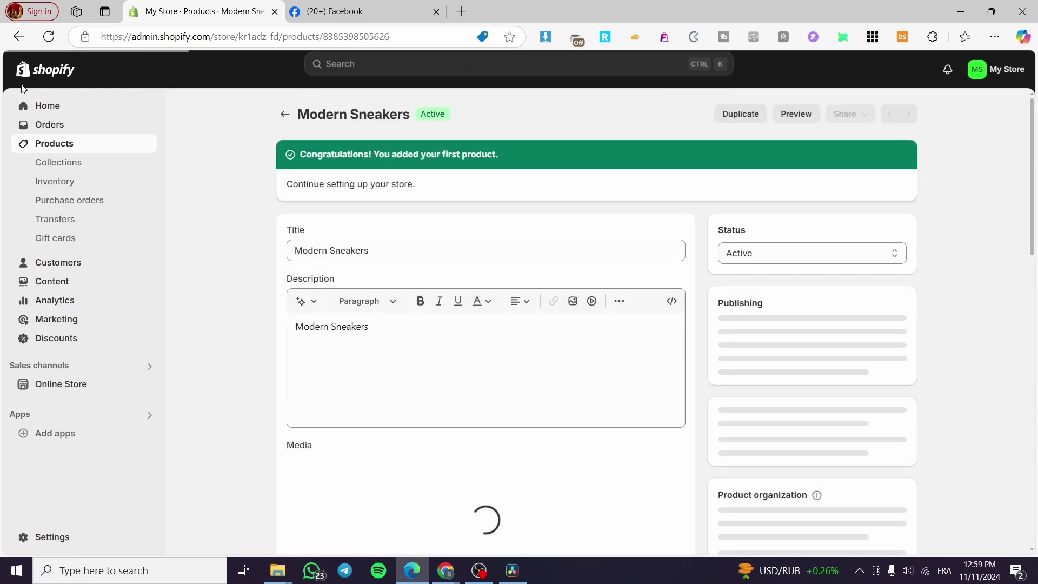
Step: Return to the store's home page and search the Shopify App Store for "Facebook"
{"action": "left_click", "coordinate": [28, 105]}
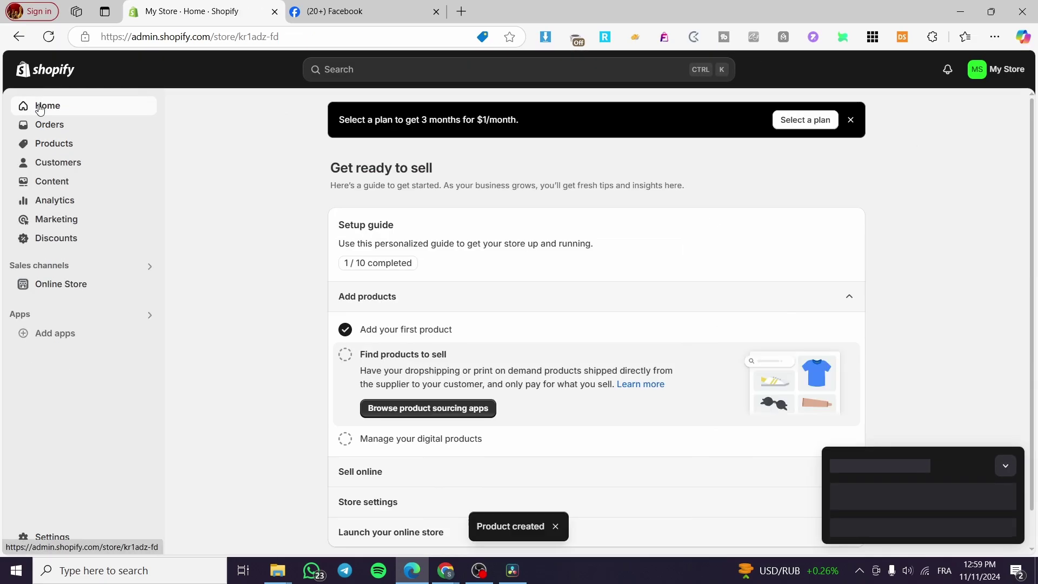
{"action": "left_click", "coordinate": [530, 73]}
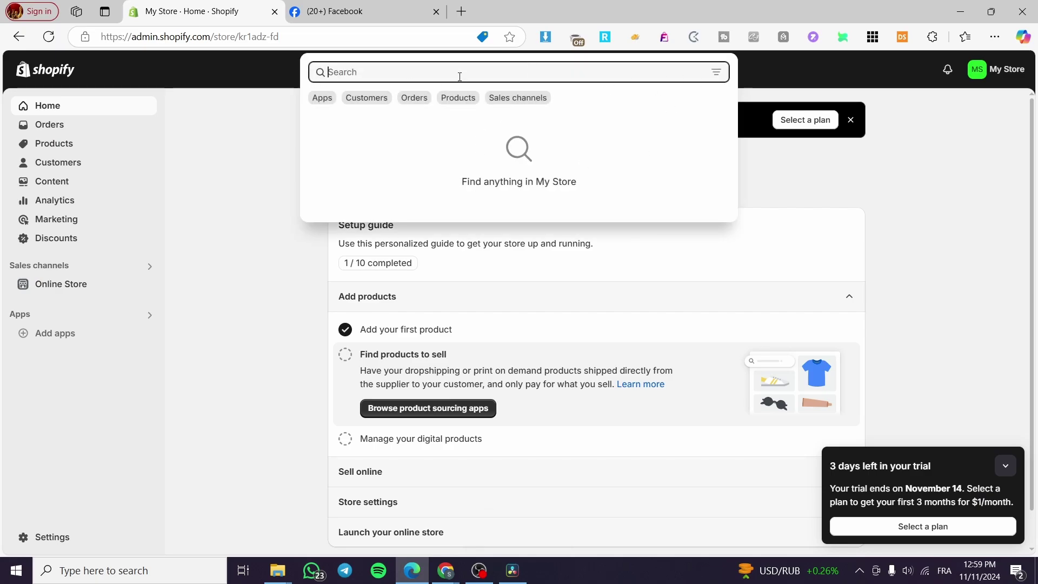
{"action": "type", "text": "Face"}
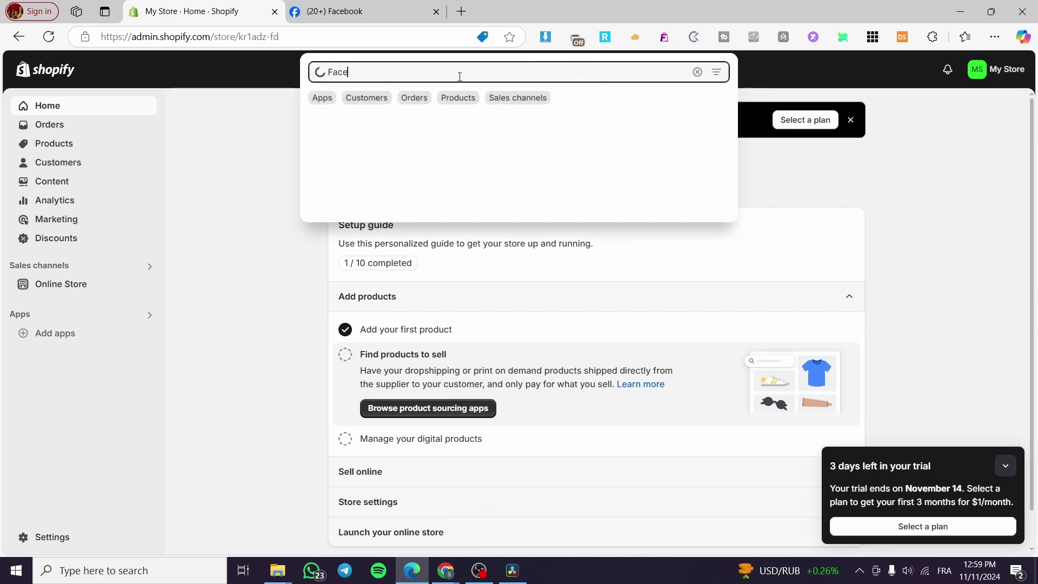
{"action": "type", "text": "book"}
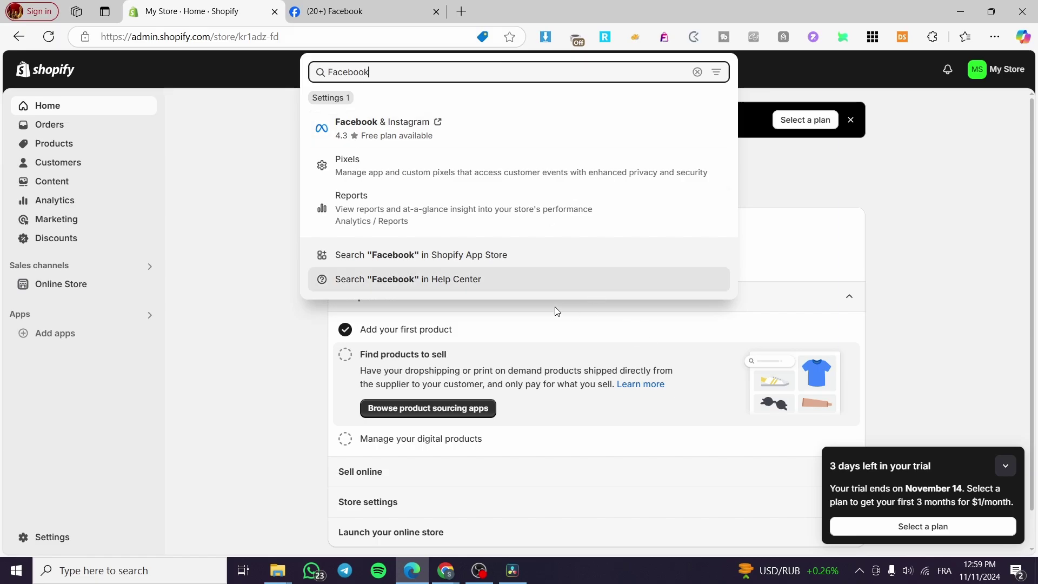
{"action": "left_click", "coordinate": [369, 255]}
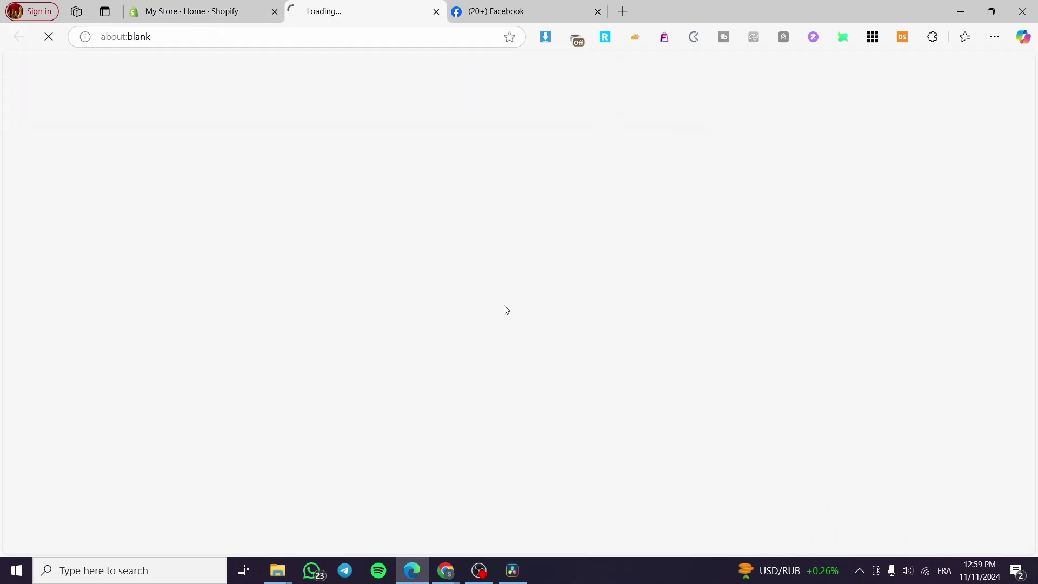
{"action": "left_click", "coordinate": [209, 13]}
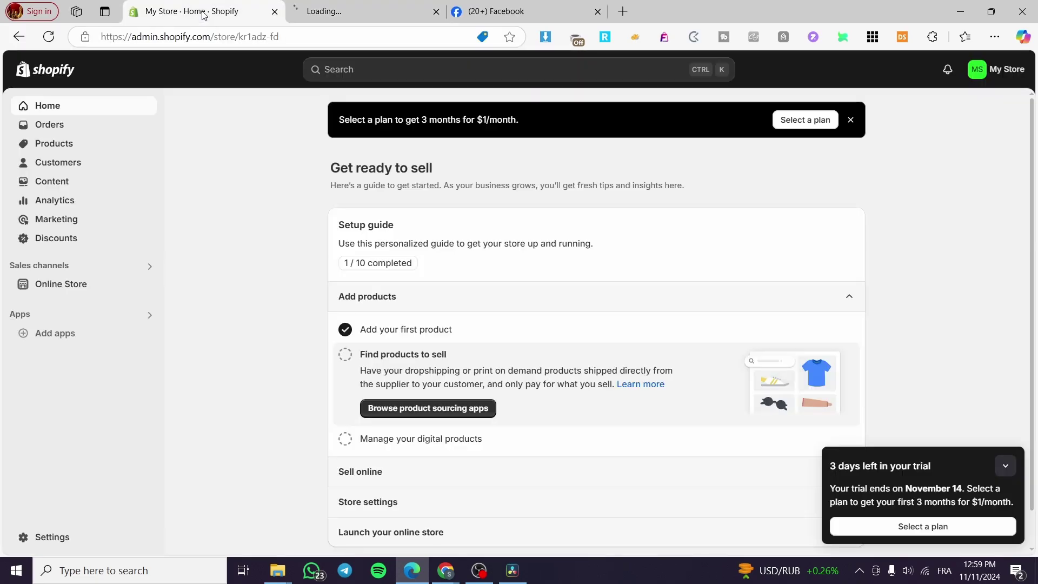
{"action": "left_click", "coordinate": [390, 15]}
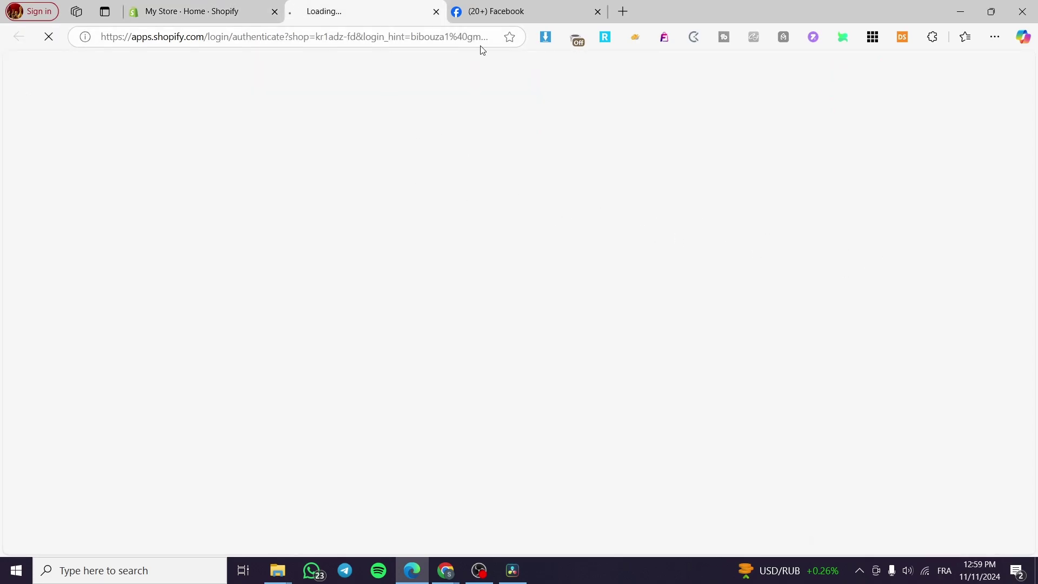
Step: Go to Facebook and switch from the personal profile to the Jacksmithclothings Page
{"action": "left_click", "coordinate": [489, 12]}
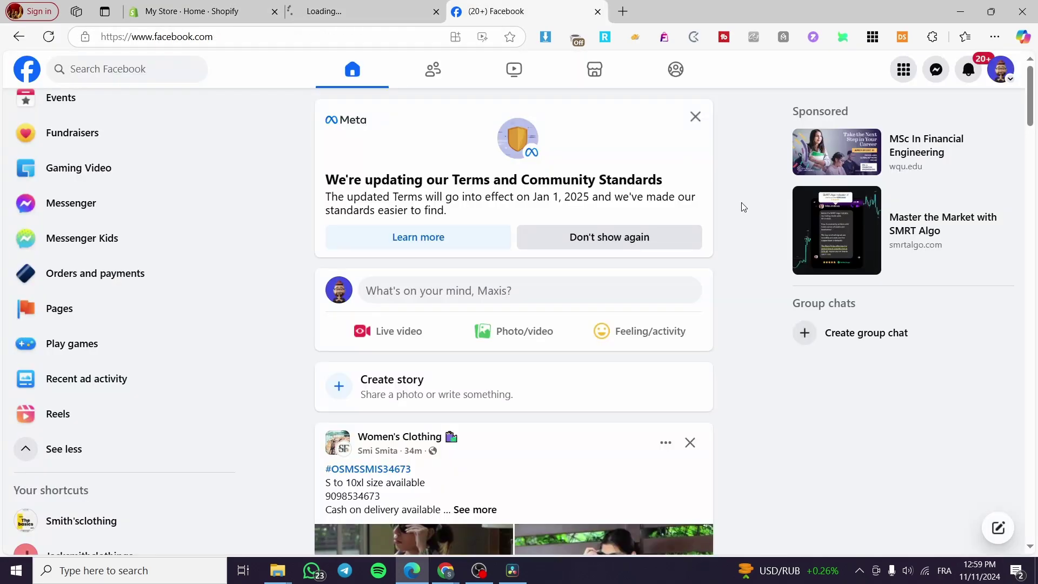
{"action": "left_click", "coordinate": [1001, 69]}
{"action": "left_click", "coordinate": [896, 244]}
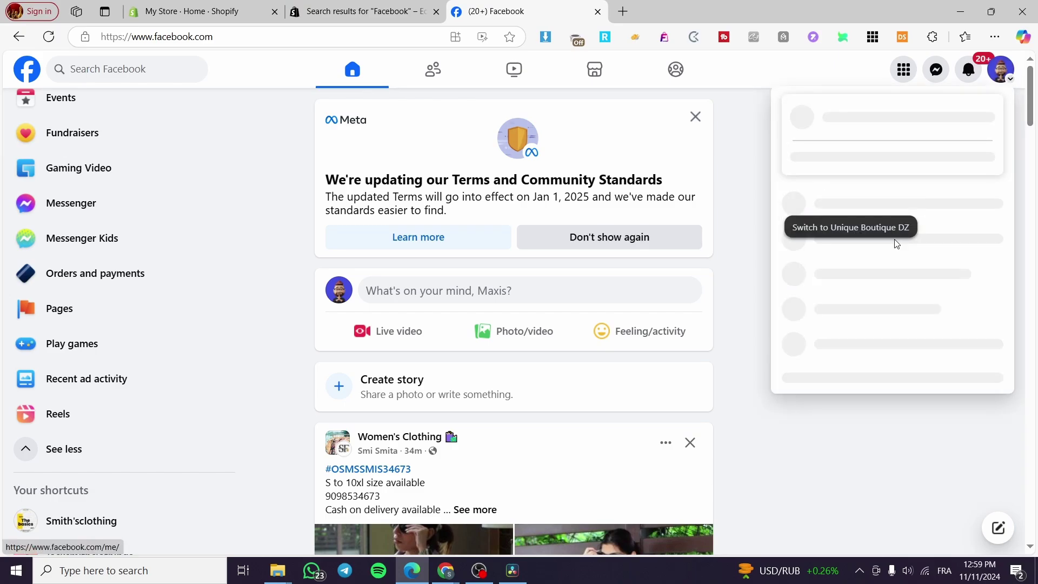
{"action": "key", "text": "Escape"}
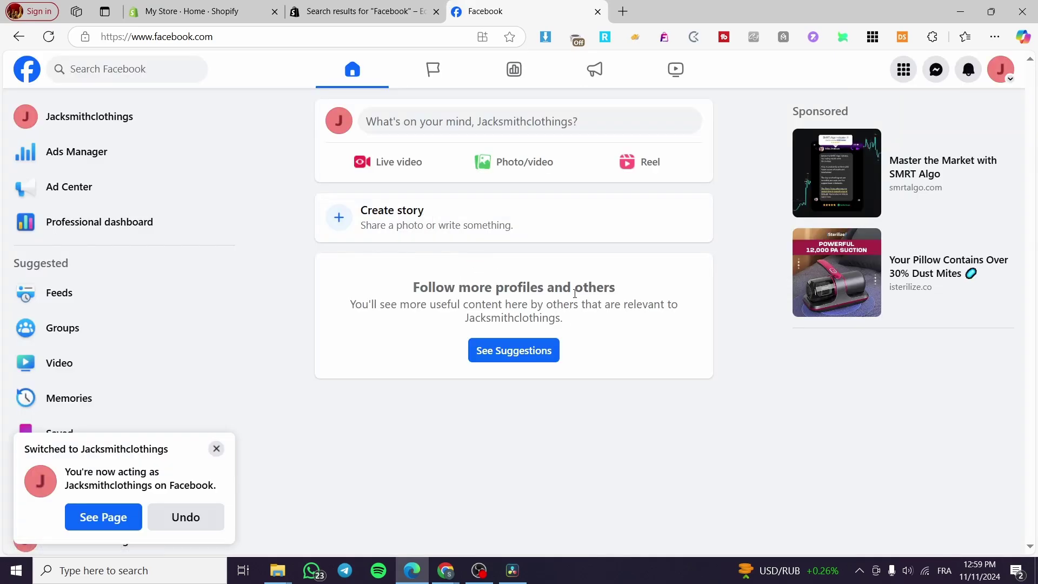
Step: Open the Jacksmithclothings Page, accept its welcome dialog with both notification options on, and look over the Page
{"action": "left_click", "coordinate": [106, 517]}
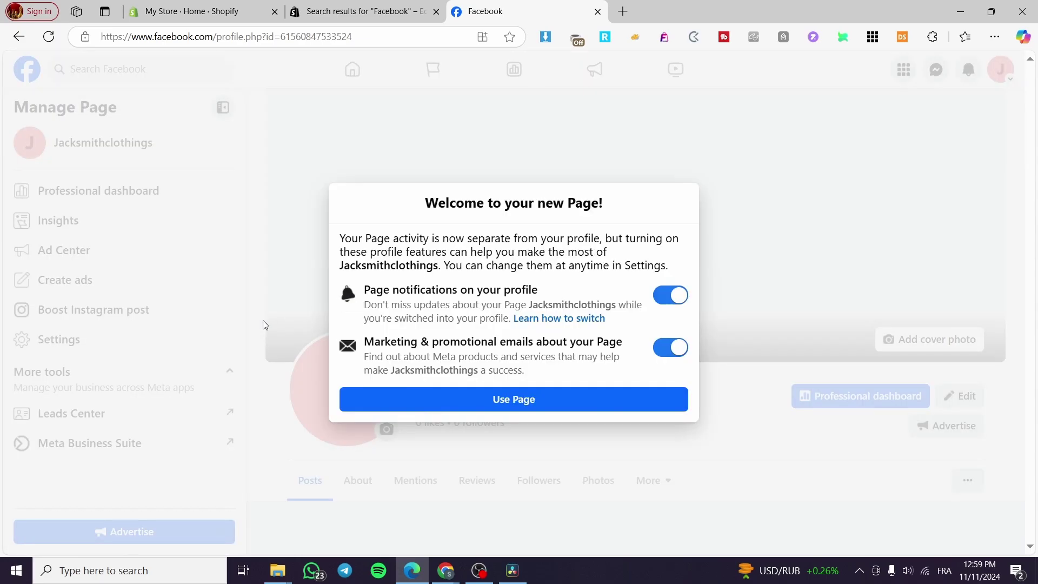
{"action": "left_click", "coordinate": [547, 401]}
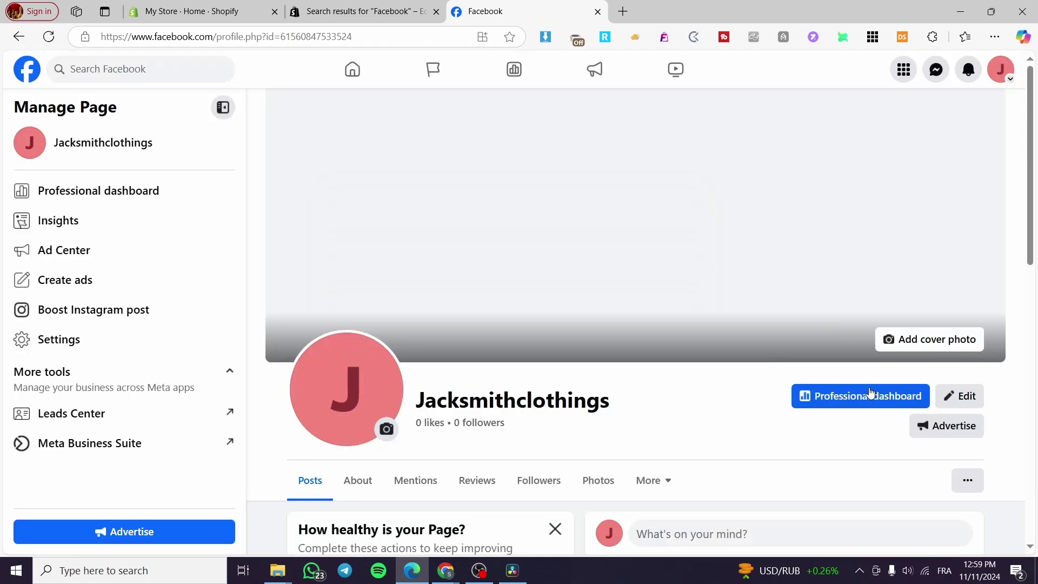
{"action": "scroll", "coordinate": [656, 359], "scroll_direction": "down", "scroll_amount": 5}
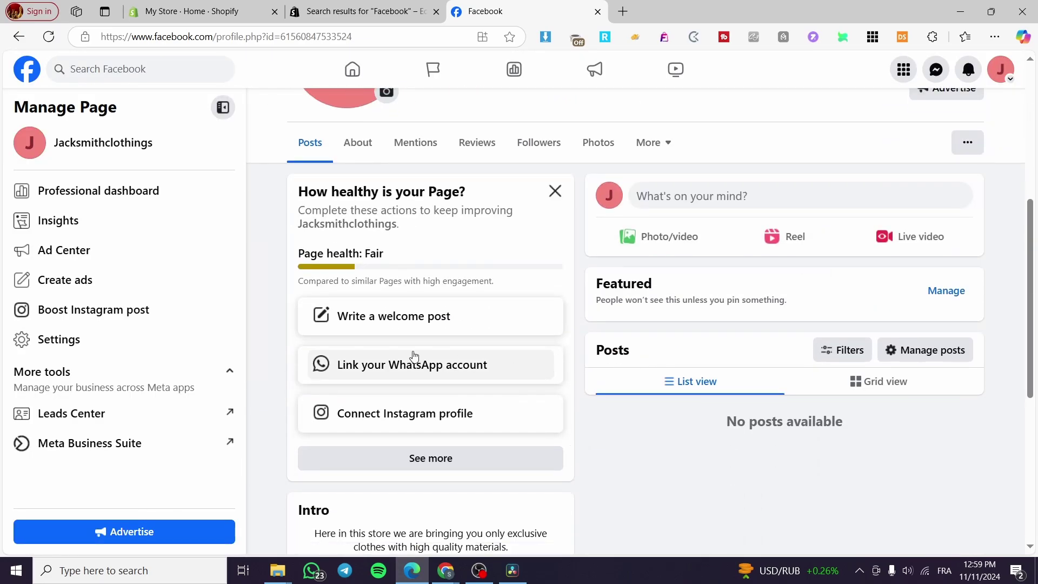
{"action": "scroll", "coordinate": [414, 356], "scroll_direction": "up", "scroll_amount": 5}
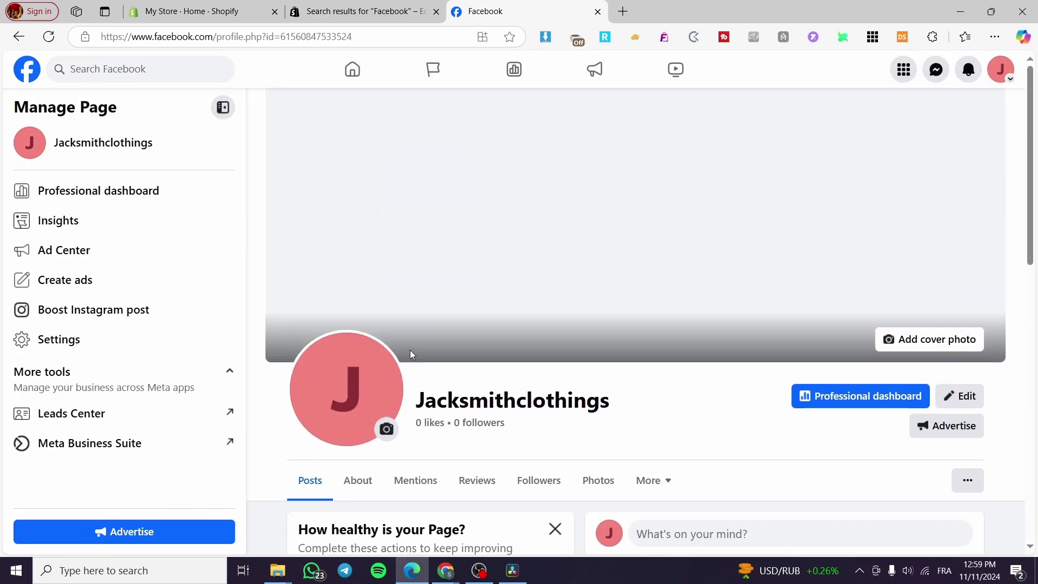
Step: Go back to the Shopify App Store results and install Meta's Facebook & Instagram app in the store
{"action": "left_click", "coordinate": [351, 8]}
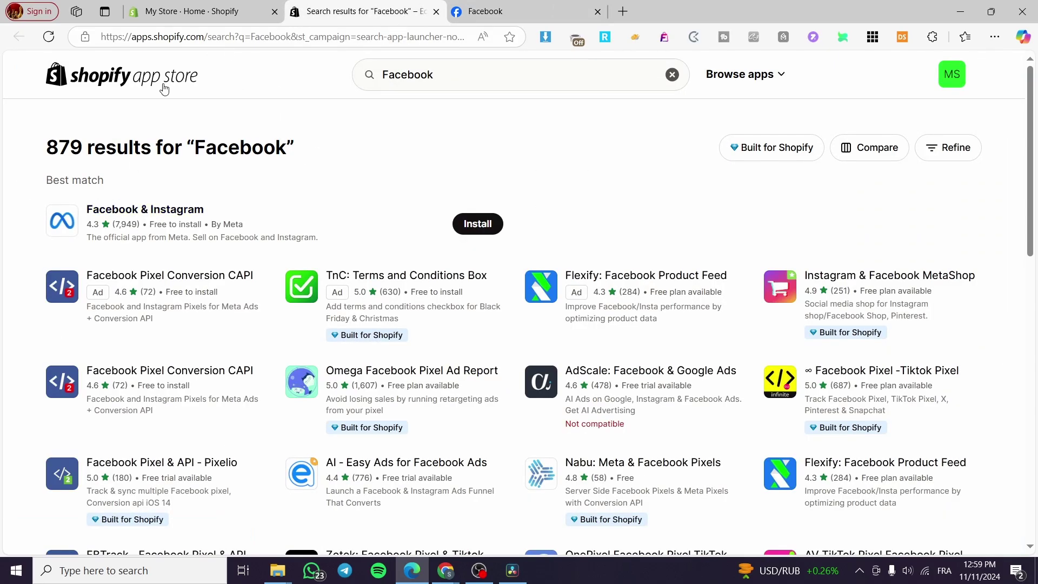
{"action": "left_click", "coordinate": [117, 212]}
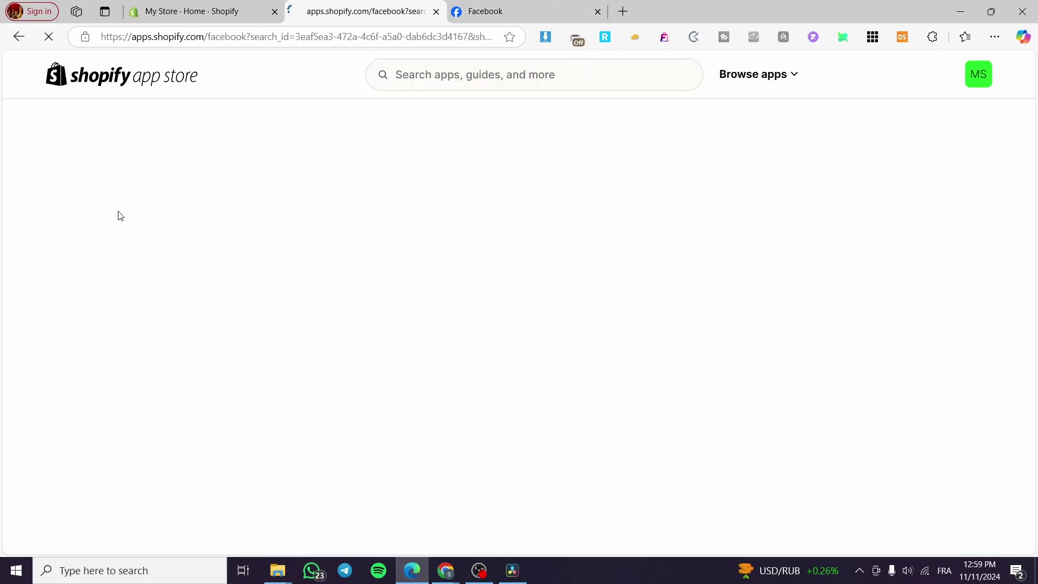
{"action": "left_click", "coordinate": [190, 409]}
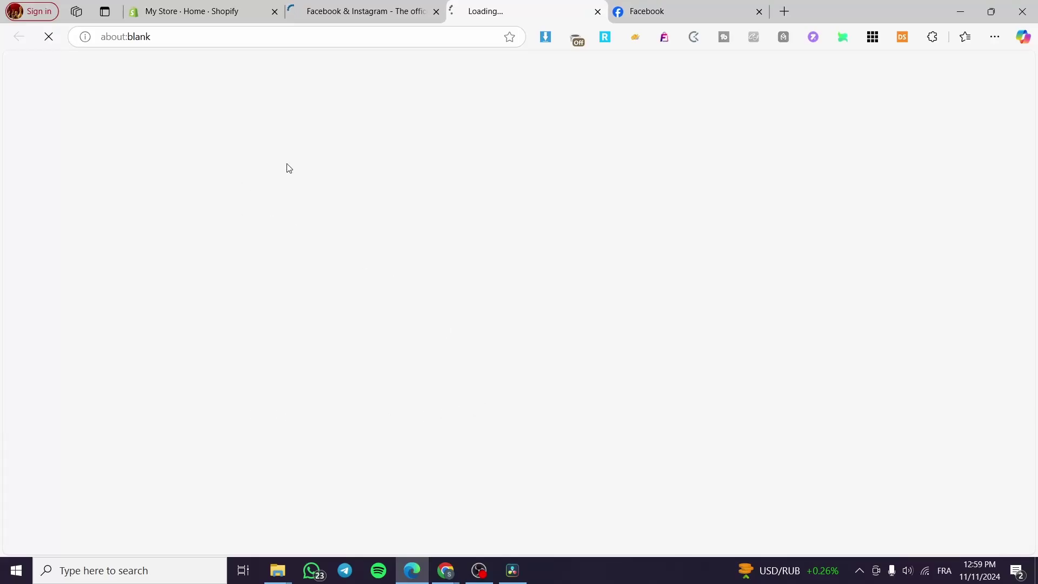
{"action": "left_click", "coordinate": [407, 19]}
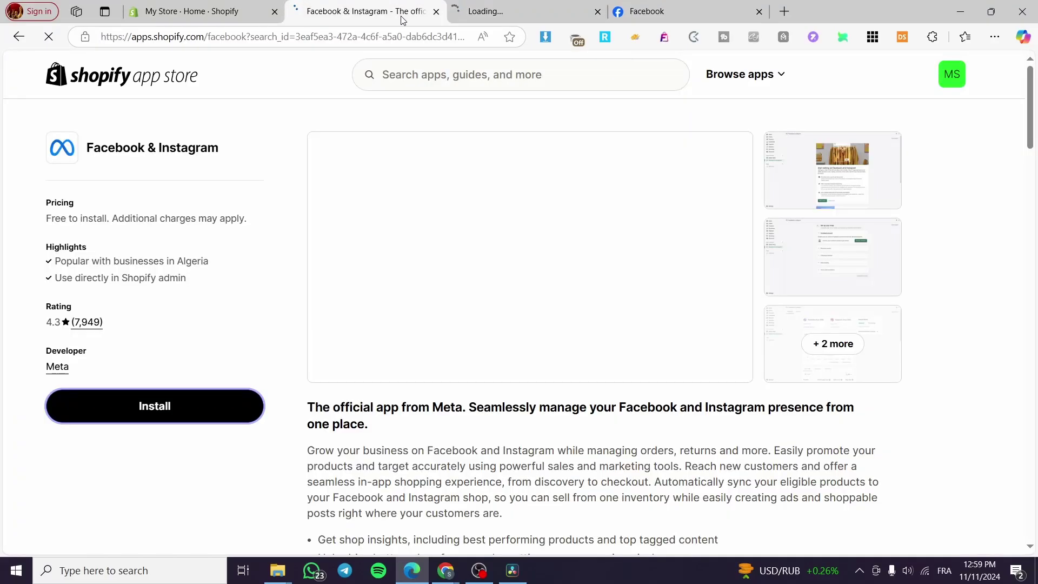
{"action": "left_click", "coordinate": [488, 10]}
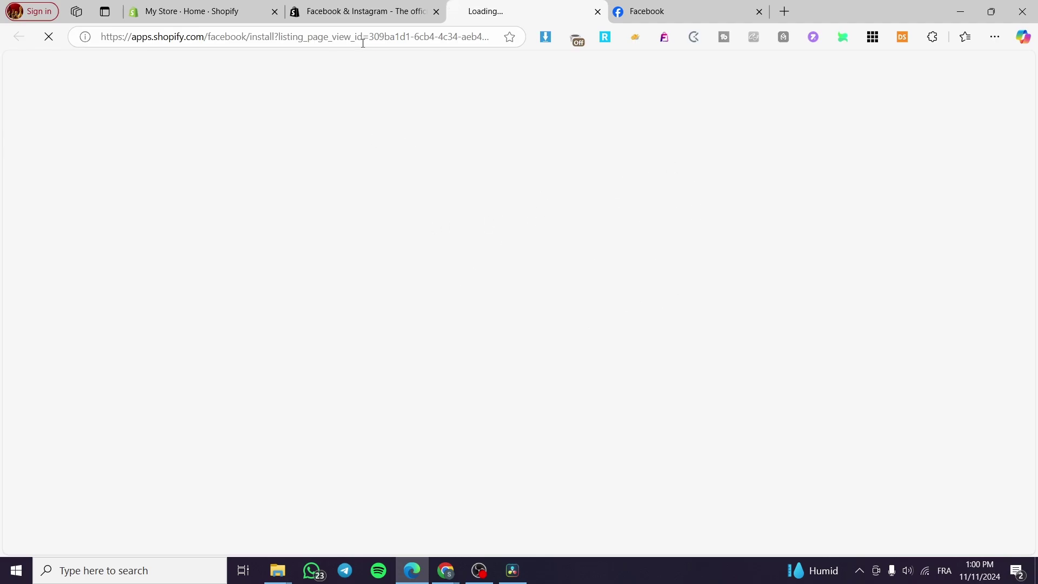
{"action": "mouse_move", "coordinate": [369, 25]}
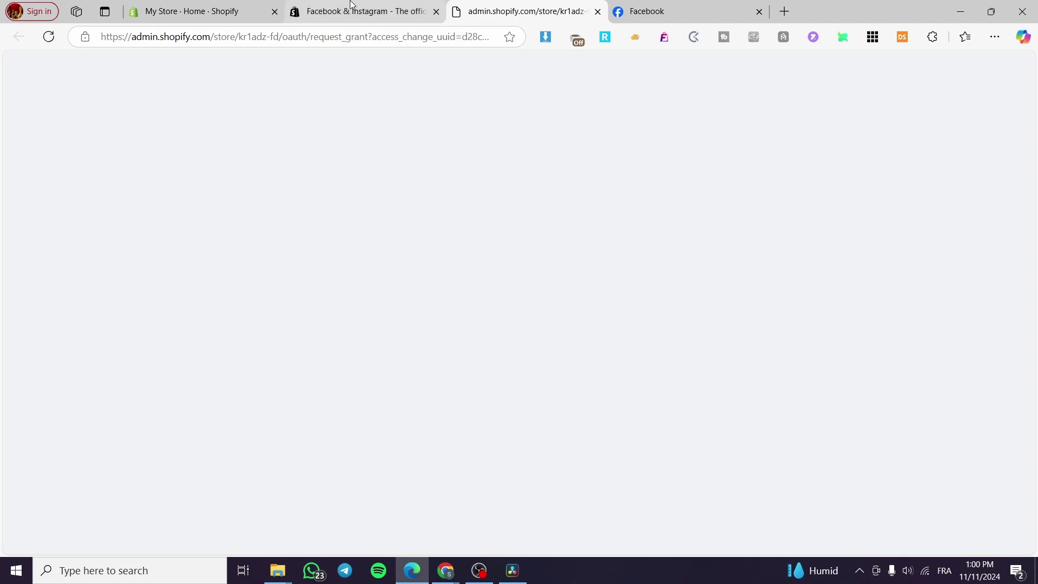
{"action": "left_click", "coordinate": [774, 385]}
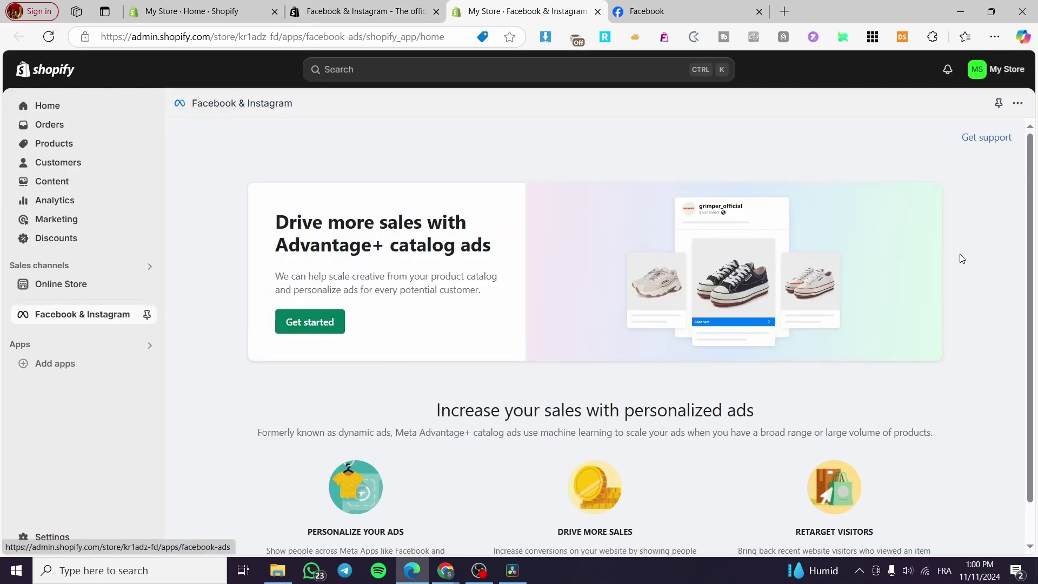
Step: Look over the Facebook & Instagram app's start page and pin the app among the store's sales channels
{"action": "scroll", "coordinate": [648, 381], "scroll_direction": "down", "scroll_amount": 1}
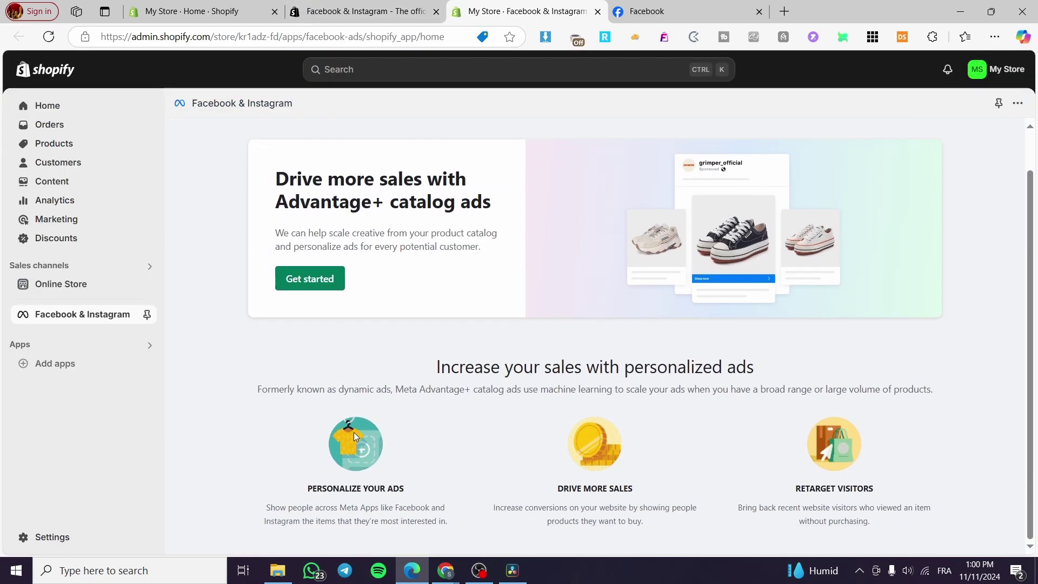
{"action": "left_click", "coordinate": [147, 315]}
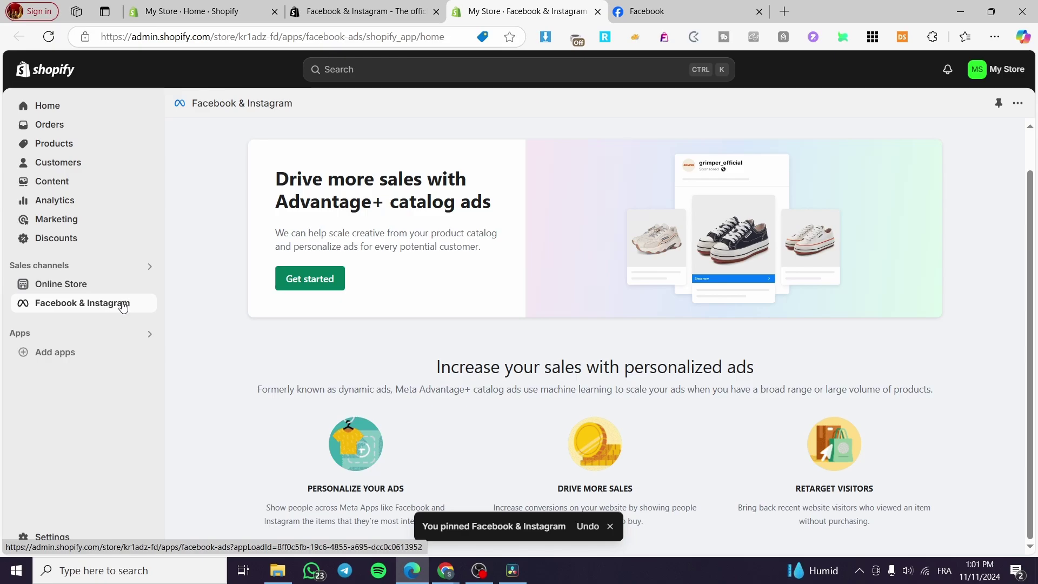
Step: Start the ads setup in the Facebook & Instagram app and connect the personal Facebook account, continuing as the existing profile
{"action": "left_click", "coordinate": [302, 279]}
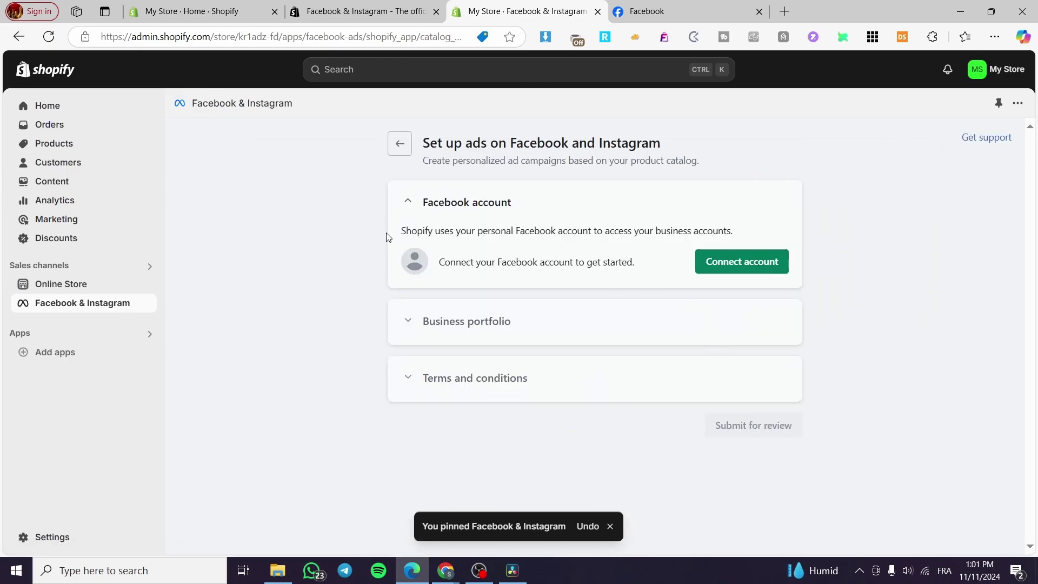
{"action": "left_click", "coordinate": [753, 265]}
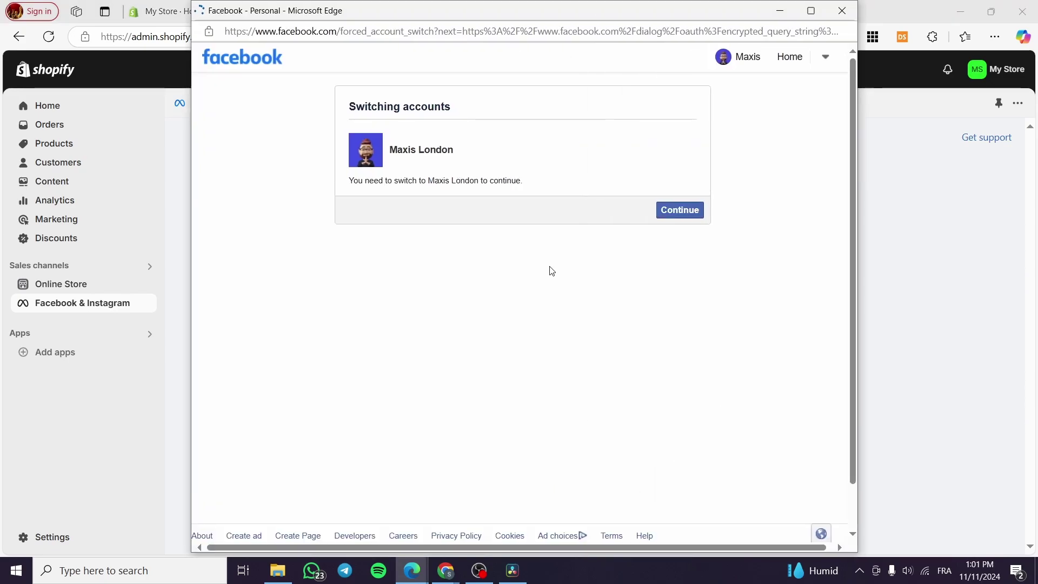
{"action": "left_click_drag", "start_coordinate": [435, 146], "coordinate": [386, 150]}
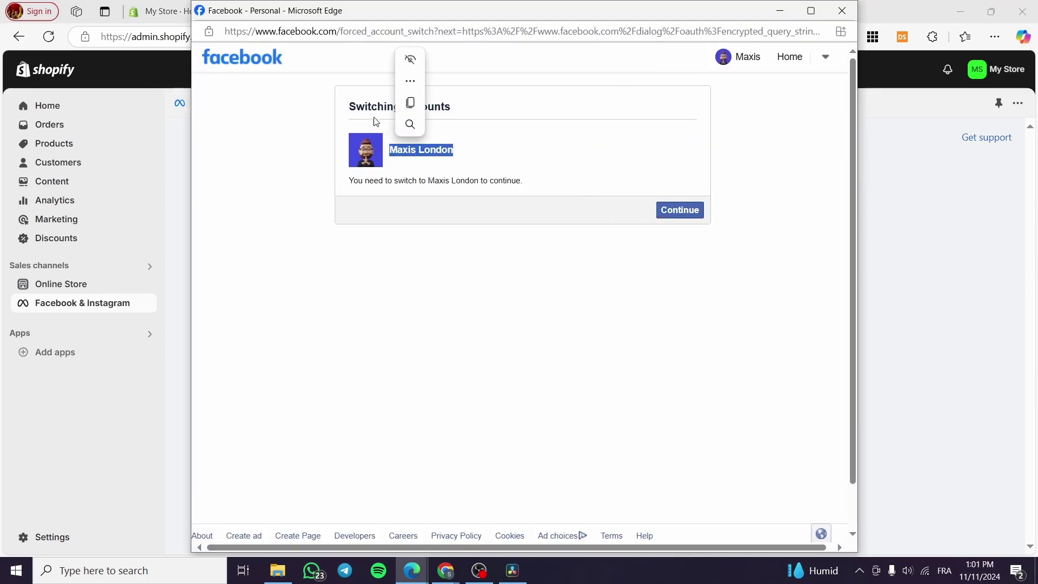
{"action": "left_click", "coordinate": [665, 198]}
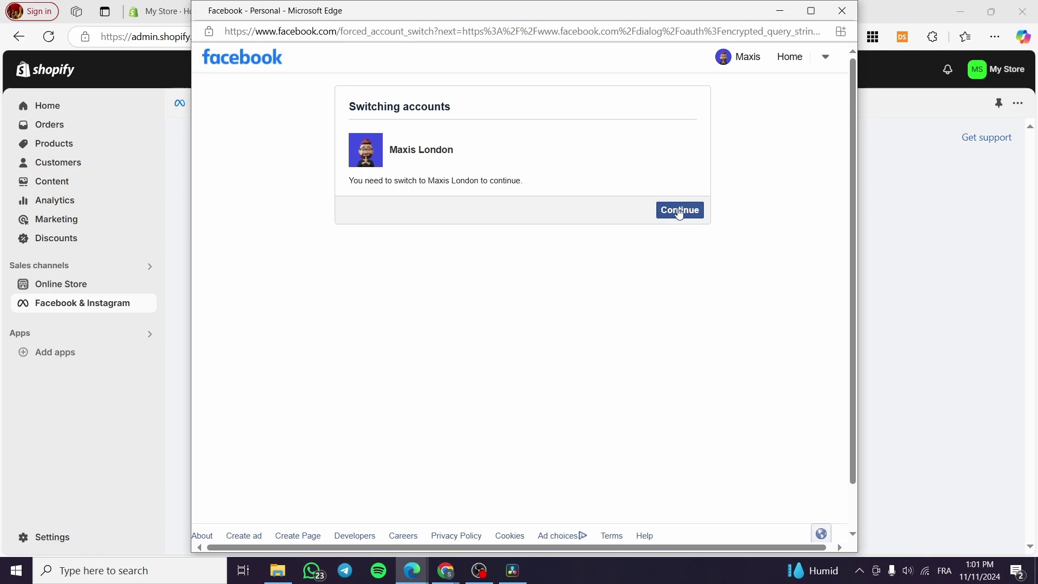
{"action": "left_click", "coordinate": [680, 210]}
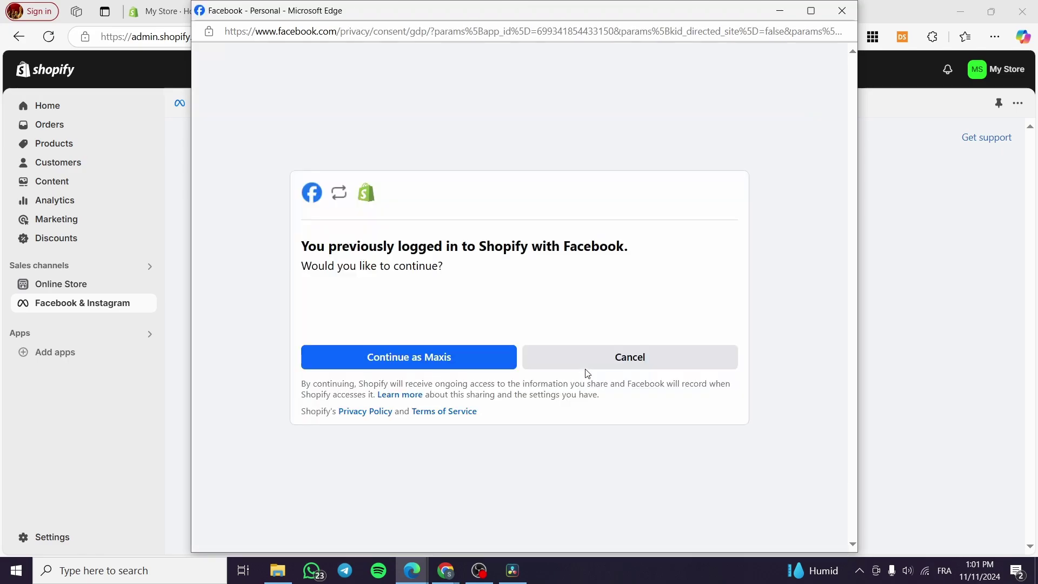
{"action": "left_click", "coordinate": [439, 363]}
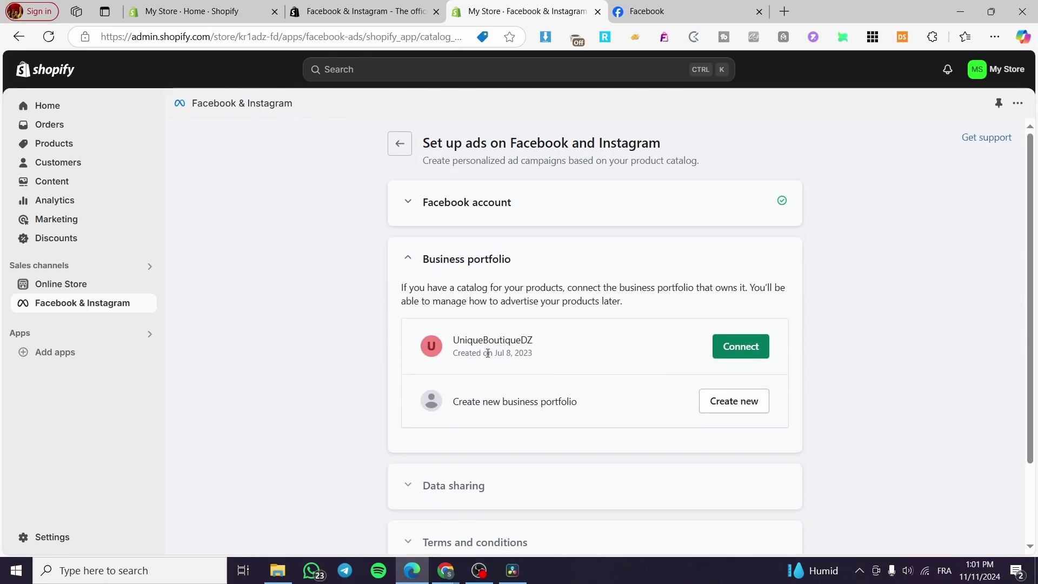
Step: Check and reload the Jacksmithclothings Page on Facebook, and choose to create a new business portfolio in the Shopify setup
{"action": "left_click", "coordinate": [630, 7]}
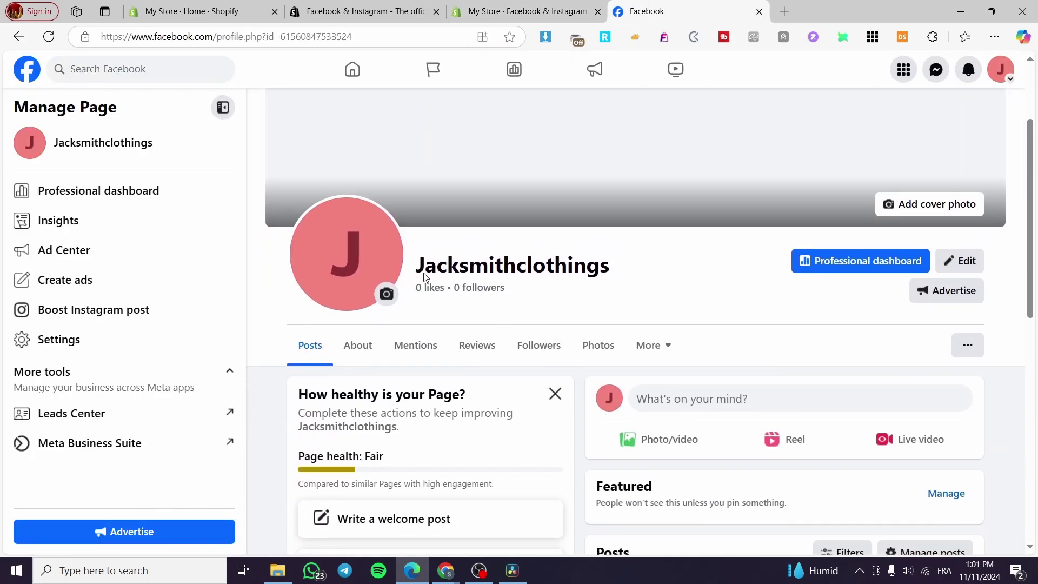
{"action": "key", "text": "F5"}
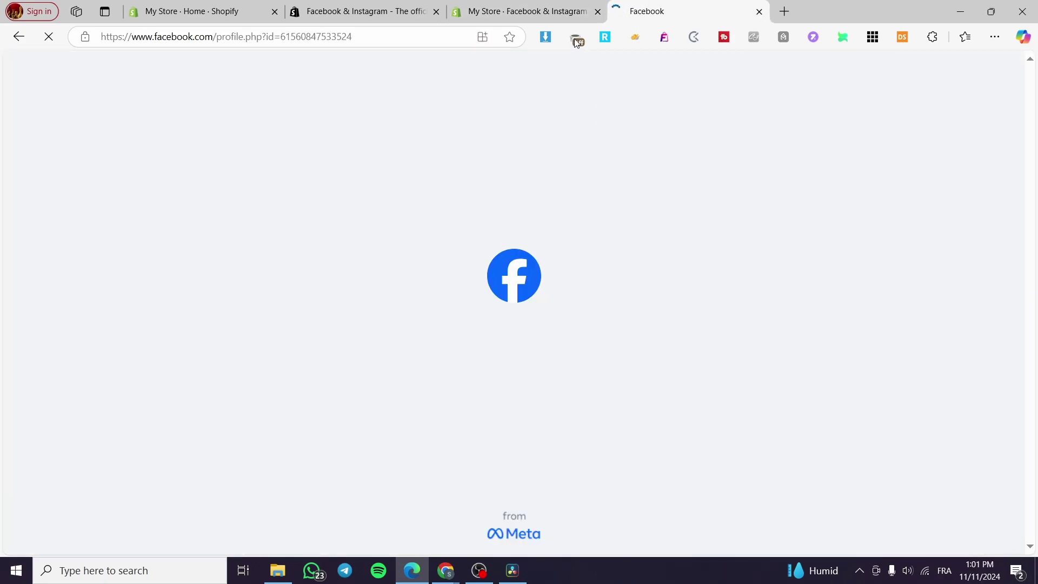
{"action": "left_click", "coordinate": [515, 8]}
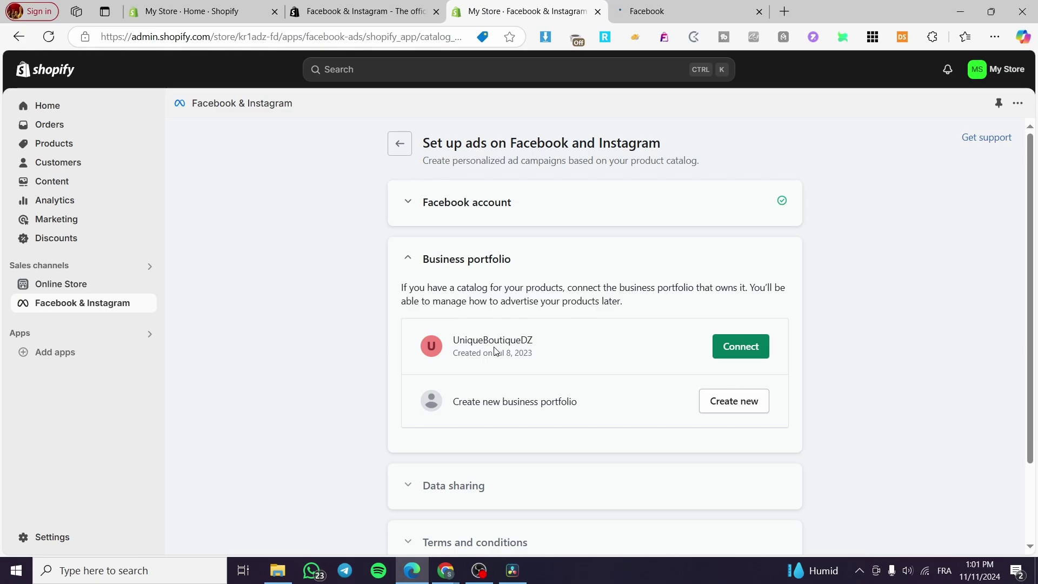
{"action": "left_click", "coordinate": [720, 397]}
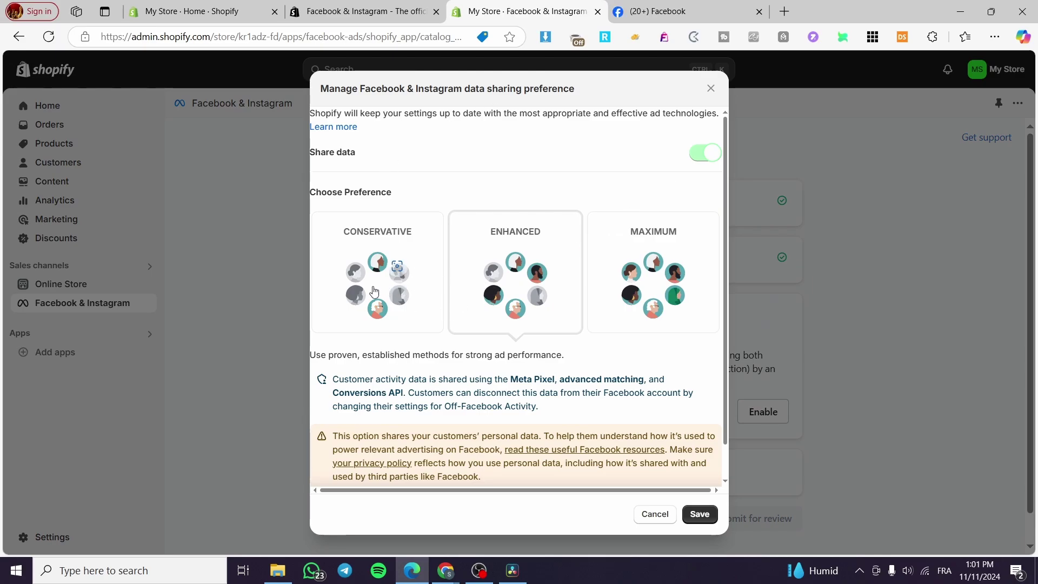
Step: Compare the Conservative and Enhanced data sharing preferences and look through the details of the customer data shared
{"action": "left_click", "coordinate": [400, 286]}
{"action": "scroll", "coordinate": [501, 343], "scroll_direction": "down", "scroll_amount": 1}
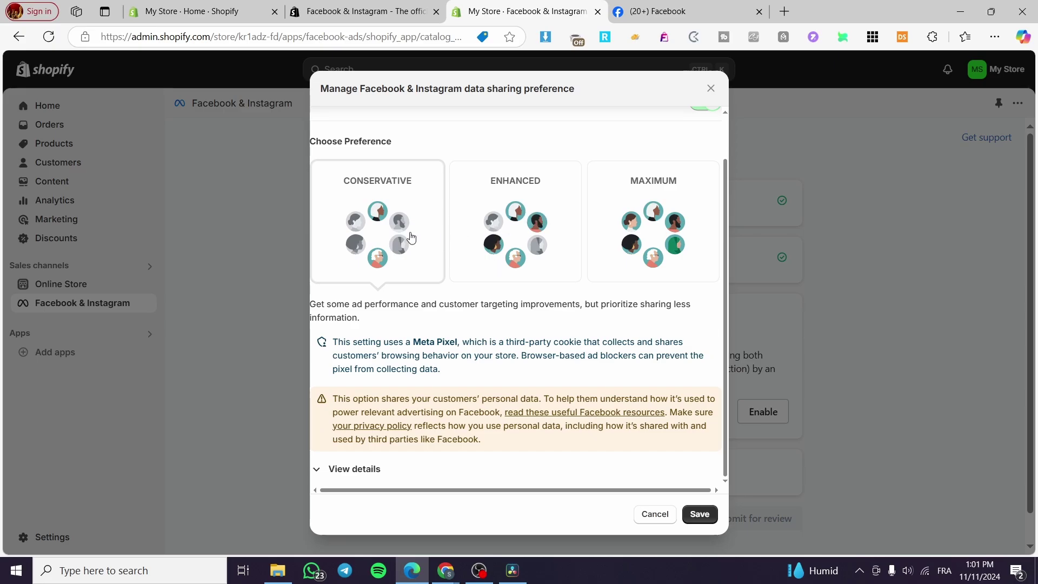
{"action": "left_click", "coordinate": [563, 248]}
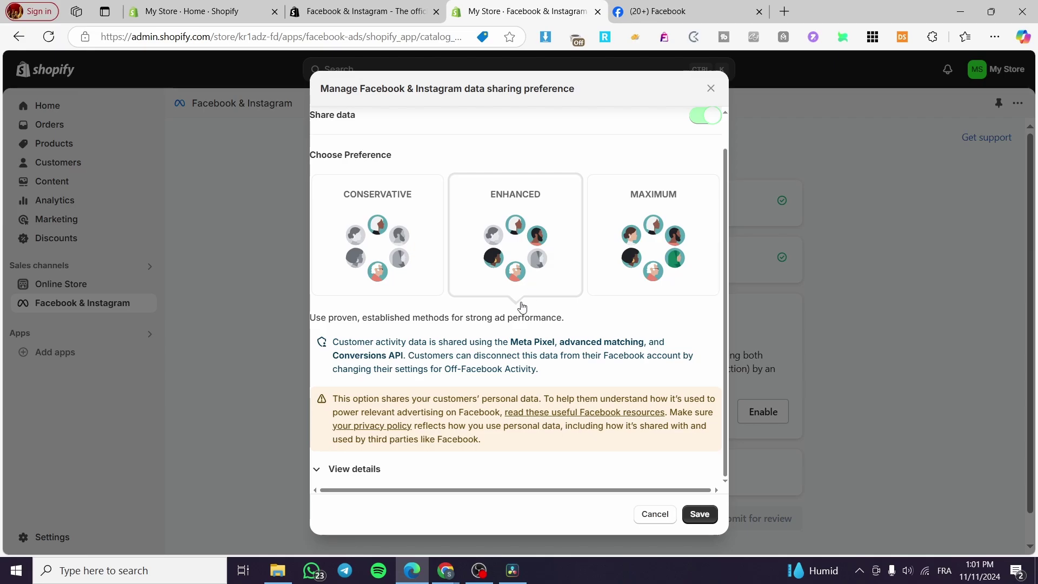
{"action": "left_click", "coordinate": [354, 468]}
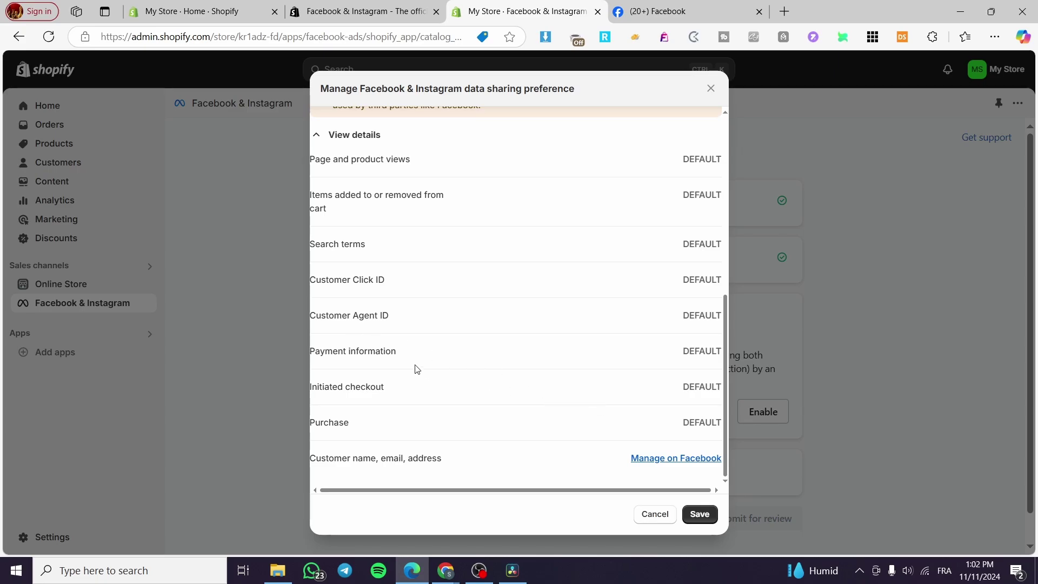
{"action": "scroll", "coordinate": [447, 361], "scroll_direction": "up", "scroll_amount": 7}
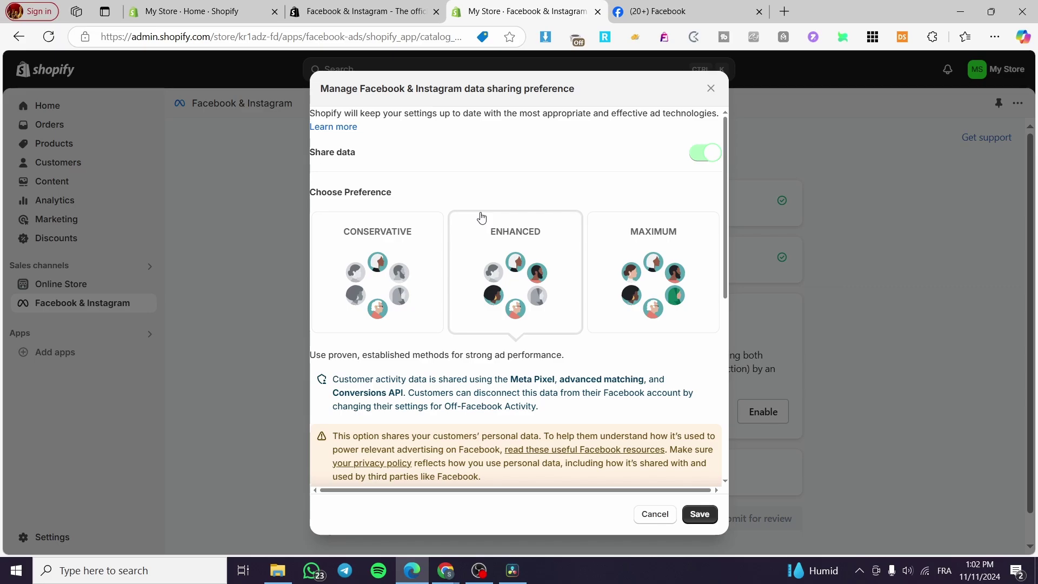
Step: Choose the Maximum data sharing preference, review its details, and save it
{"action": "left_click", "coordinate": [660, 272]}
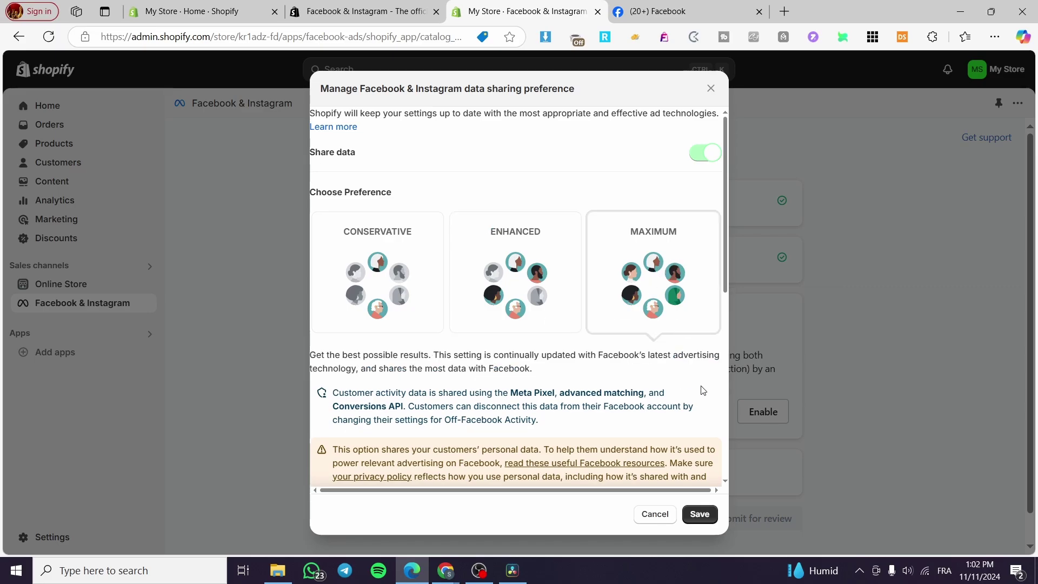
{"action": "scroll", "coordinate": [590, 387], "scroll_direction": "down", "scroll_amount": 3}
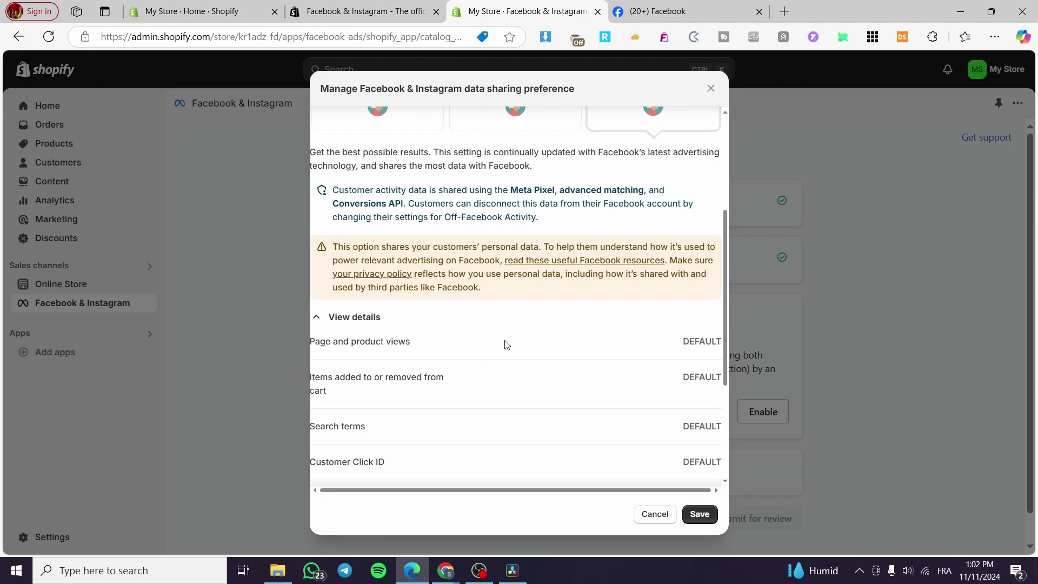
{"action": "scroll", "coordinate": [428, 335], "scroll_direction": "down", "scroll_amount": 1}
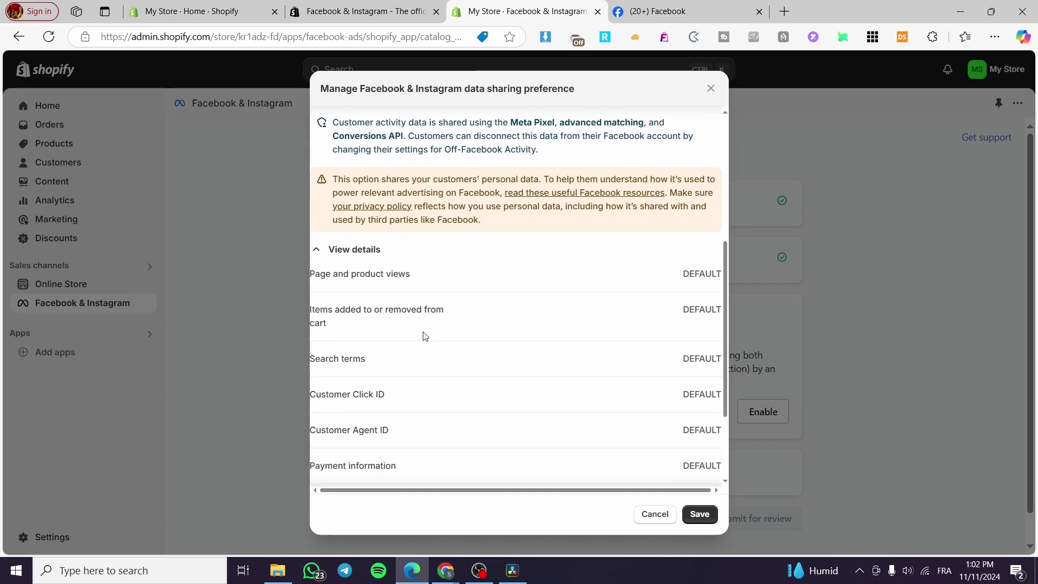
{"action": "scroll", "coordinate": [496, 379], "scroll_direction": "down", "scroll_amount": 2}
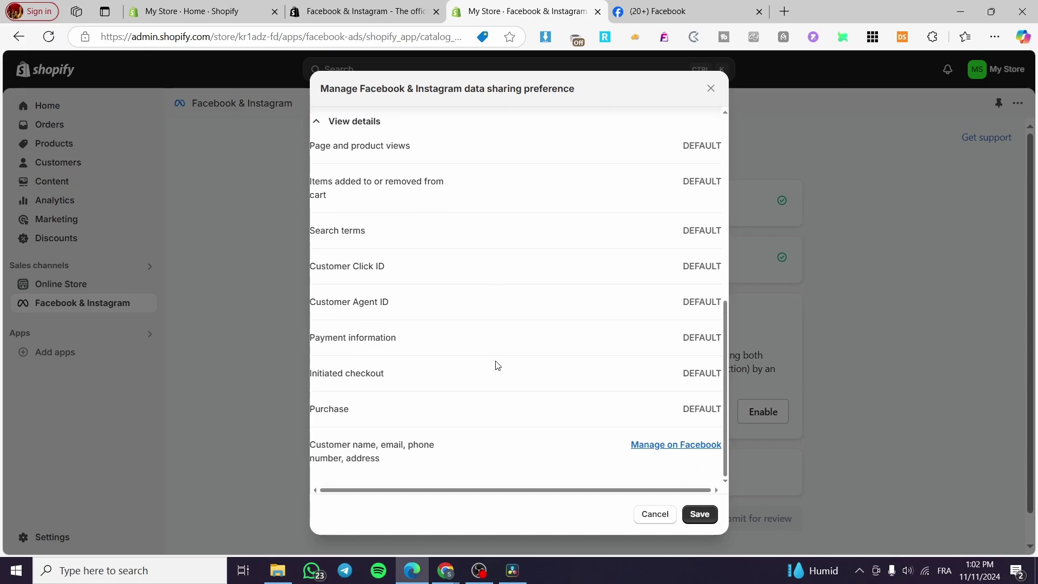
{"action": "scroll", "coordinate": [495, 368], "scroll_direction": "up", "scroll_amount": 6}
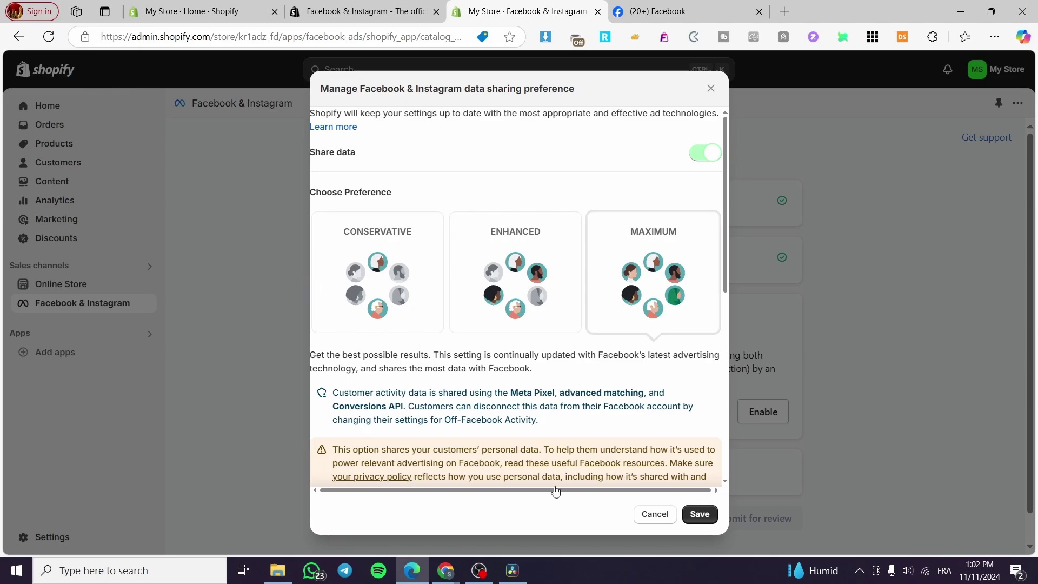
{"action": "scroll", "coordinate": [622, 353], "scroll_direction": "down", "scroll_amount": 6}
{"action": "scroll", "coordinate": [619, 352], "scroll_direction": "up", "scroll_amount": 7}
{"action": "scroll", "coordinate": [359, 225], "scroll_direction": "down", "scroll_amount": 3}
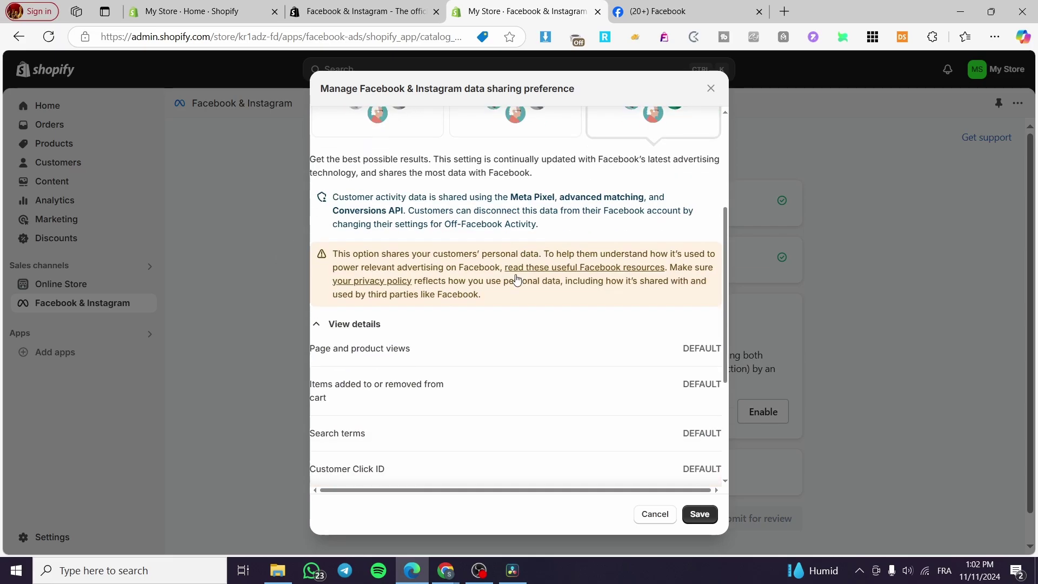
{"action": "scroll", "coordinate": [643, 449], "scroll_direction": "down", "scroll_amount": 3}
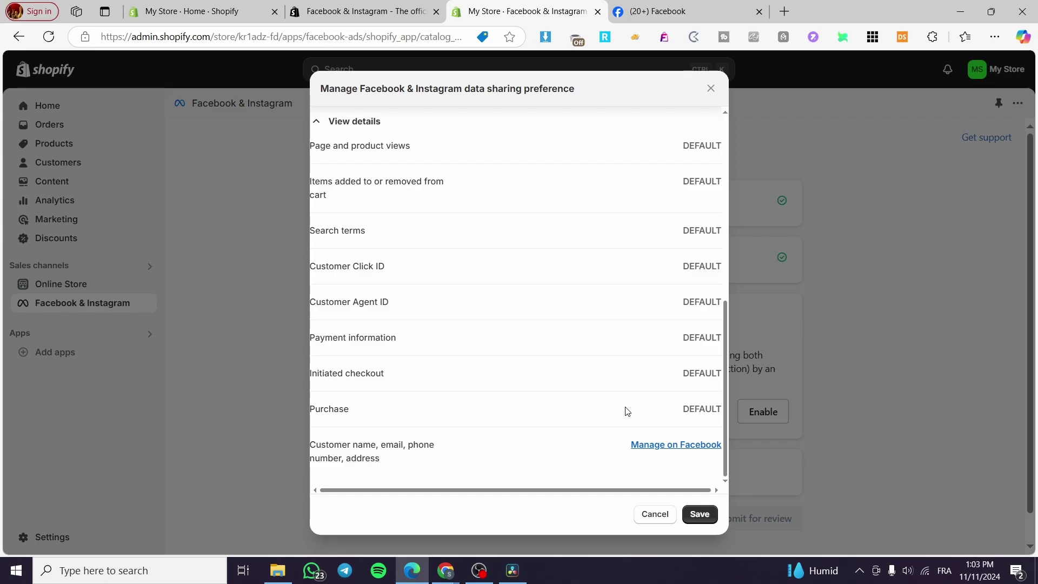
{"action": "left_click", "coordinate": [703, 514]}
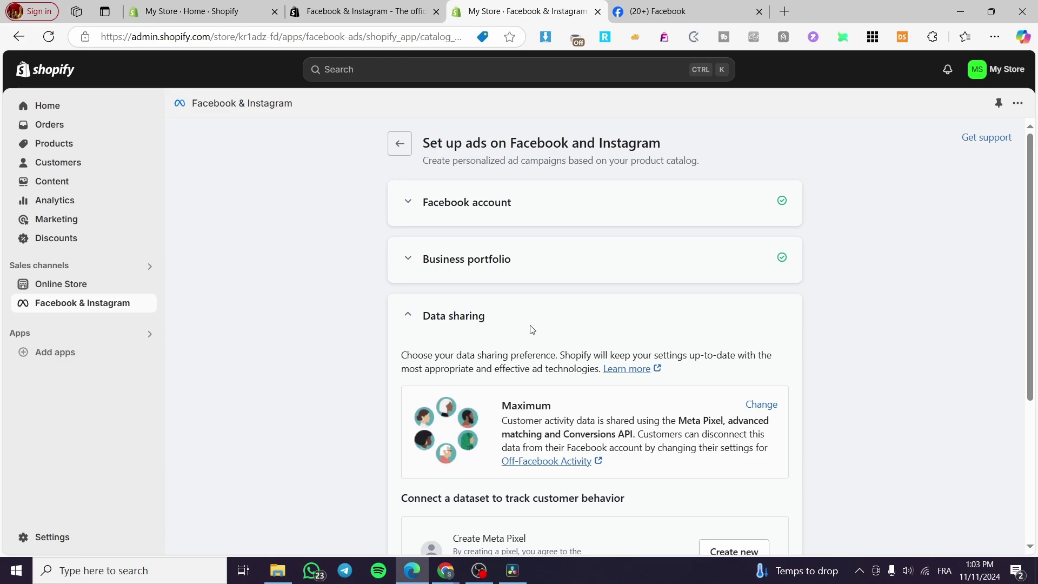
Step: Review the Business portfolio section against the Facebook profiles list and Meta Business Suite, and return to the Shopify ads setup
{"action": "left_click", "coordinate": [573, 267]}
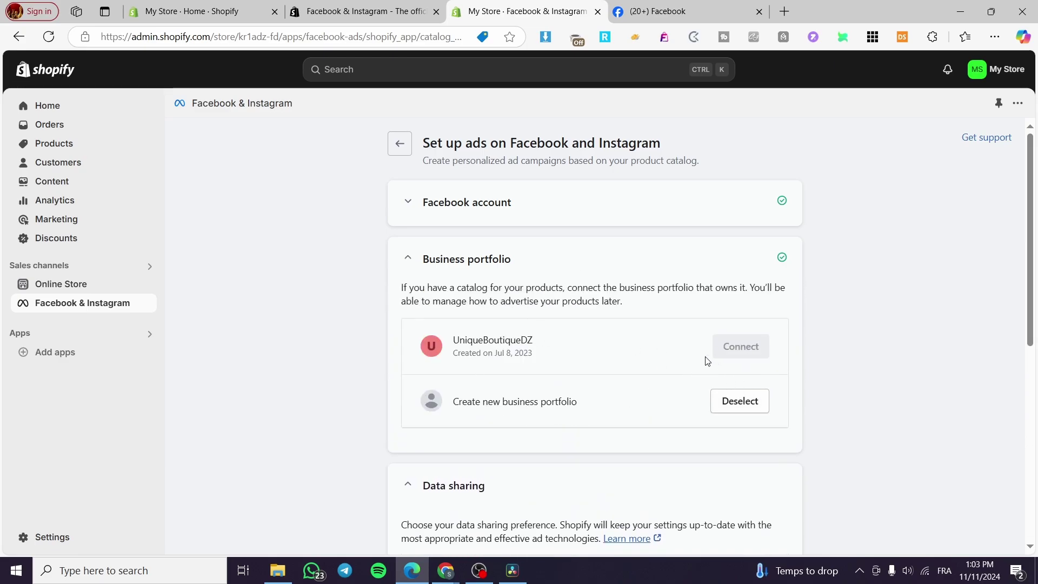
{"action": "scroll", "coordinate": [486, 343], "scroll_direction": "down", "scroll_amount": 5}
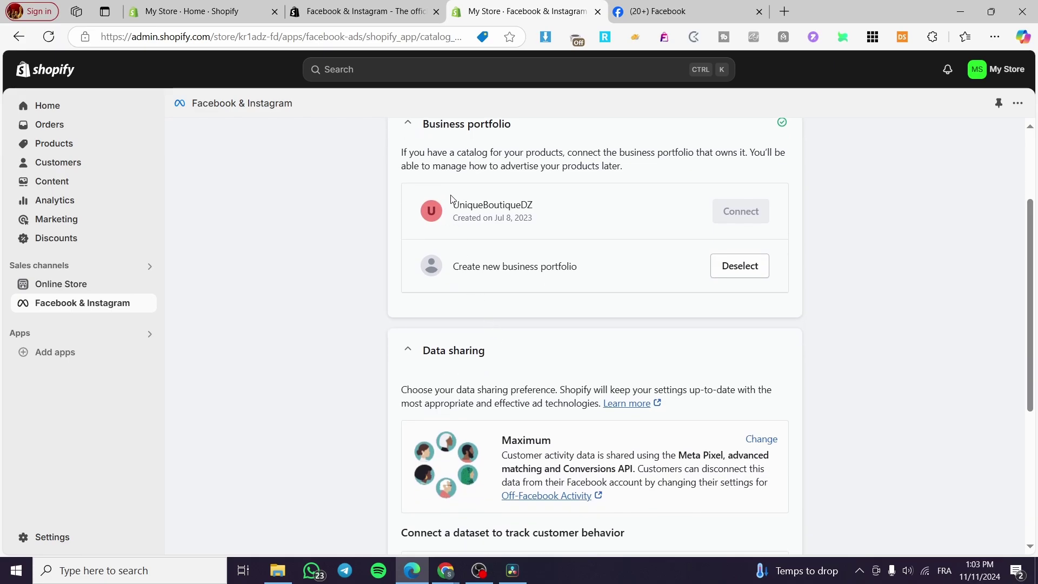
{"action": "scroll", "coordinate": [573, 255], "scroll_direction": "up", "scroll_amount": 2}
{"action": "scroll", "coordinate": [580, 265], "scroll_direction": "up", "scroll_amount": 2}
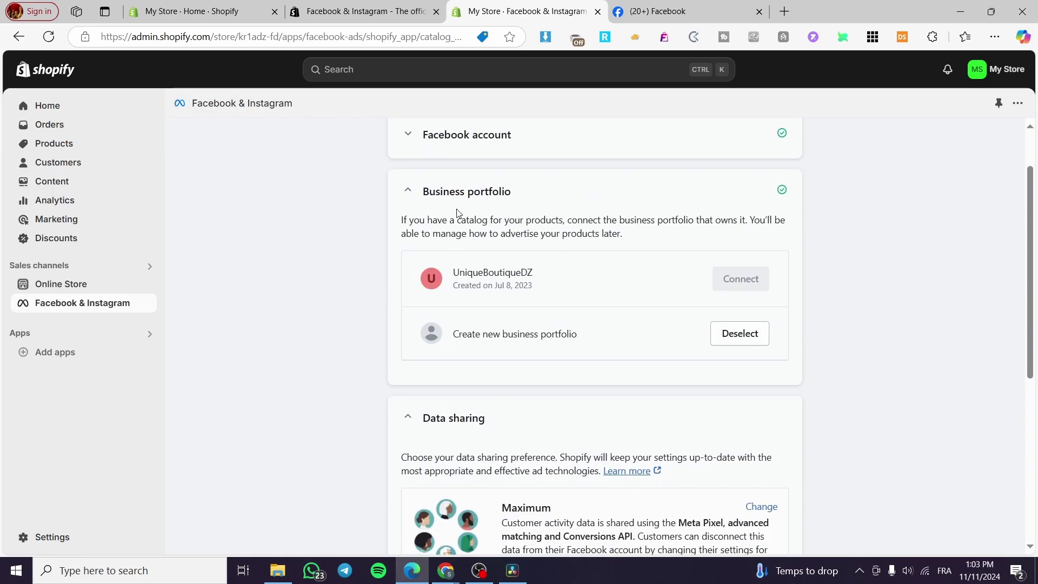
{"action": "key", "text": "ctrl+Tab"}
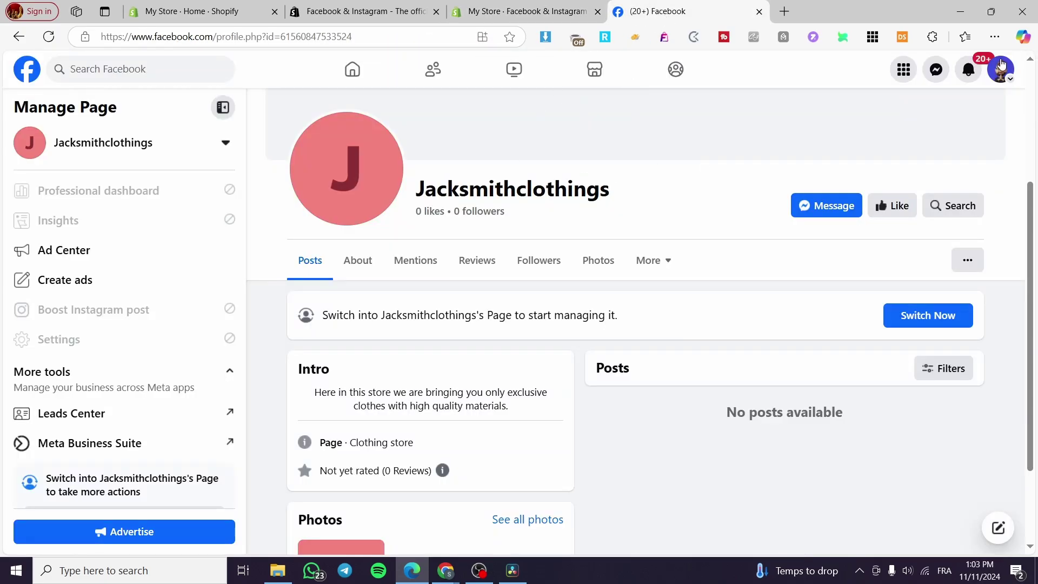
{"action": "left_click", "coordinate": [1000, 64]}
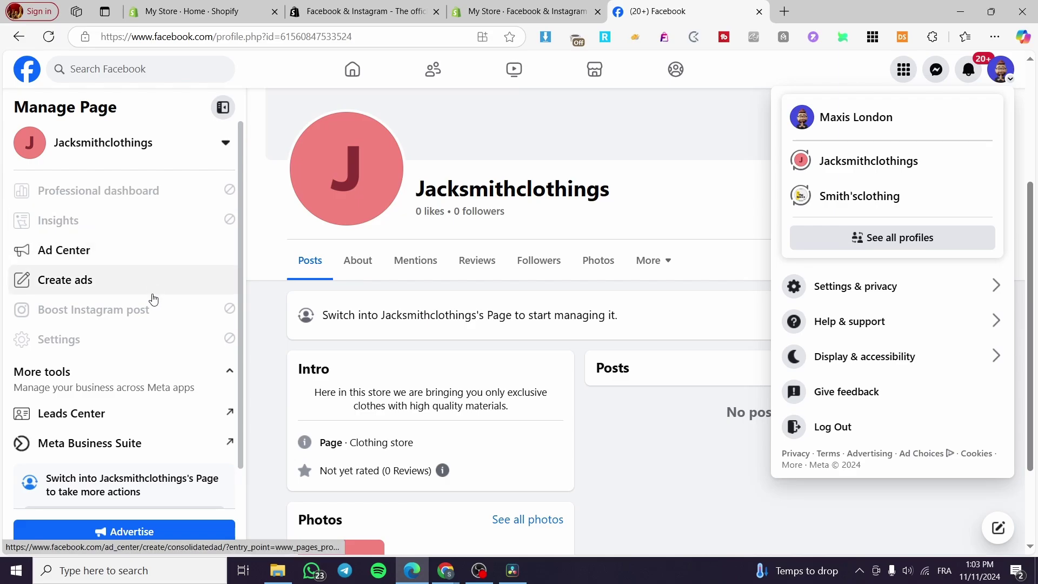
{"action": "left_click", "coordinate": [89, 443]}
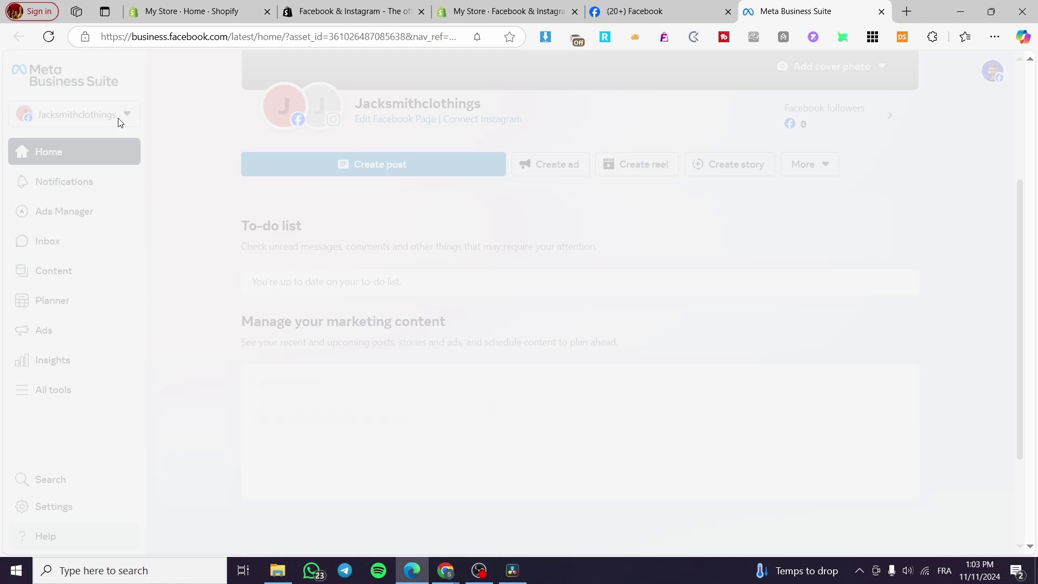
{"action": "left_click", "coordinate": [653, 4]}
{"action": "left_click", "coordinate": [506, 12]}
Step: Create a new Meta Pixel as the dataset for tracking customer behavior and confirm the data sharing section
{"action": "scroll", "coordinate": [515, 317], "scroll_direction": "down", "scroll_amount": 4}
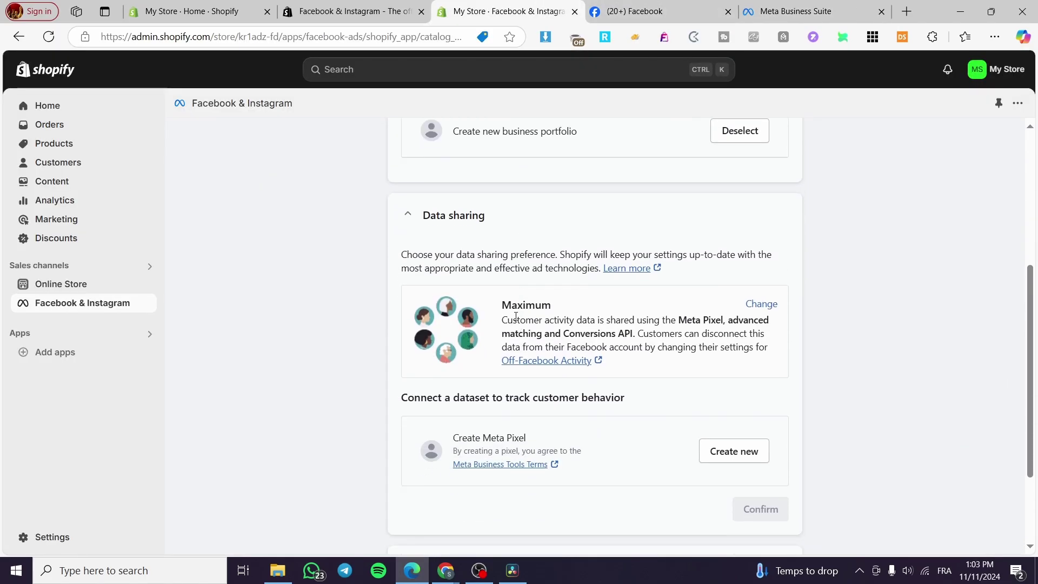
{"action": "scroll", "coordinate": [516, 317], "scroll_direction": "down", "scroll_amount": 2}
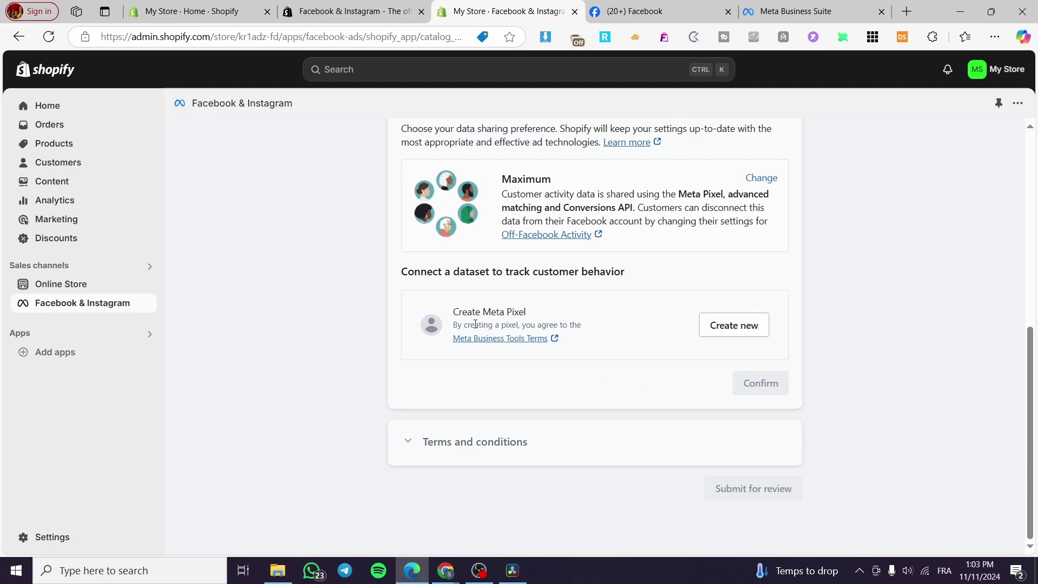
{"action": "left_click", "coordinate": [705, 323]}
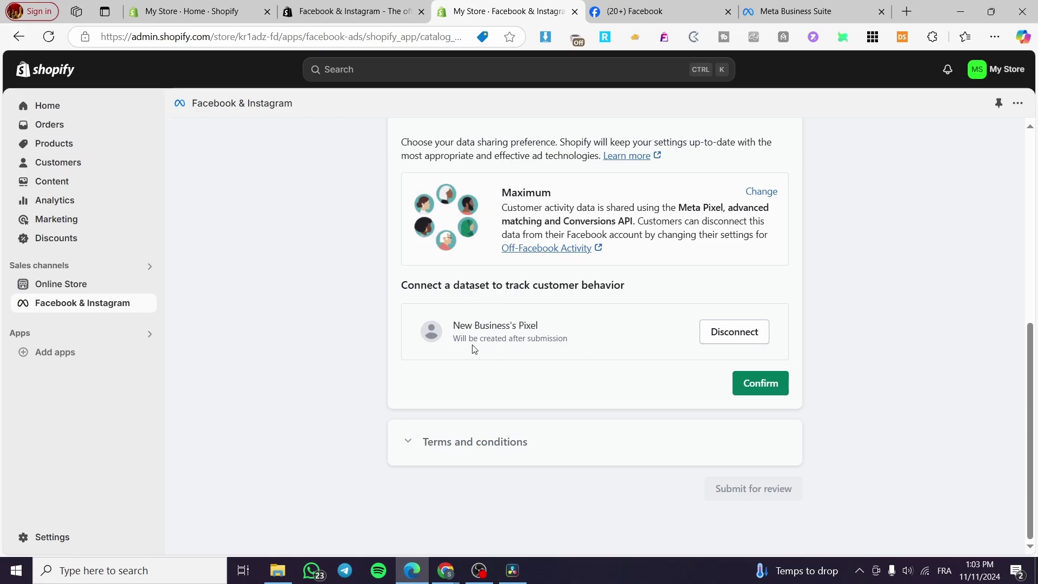
{"action": "left_click", "coordinate": [780, 386]}
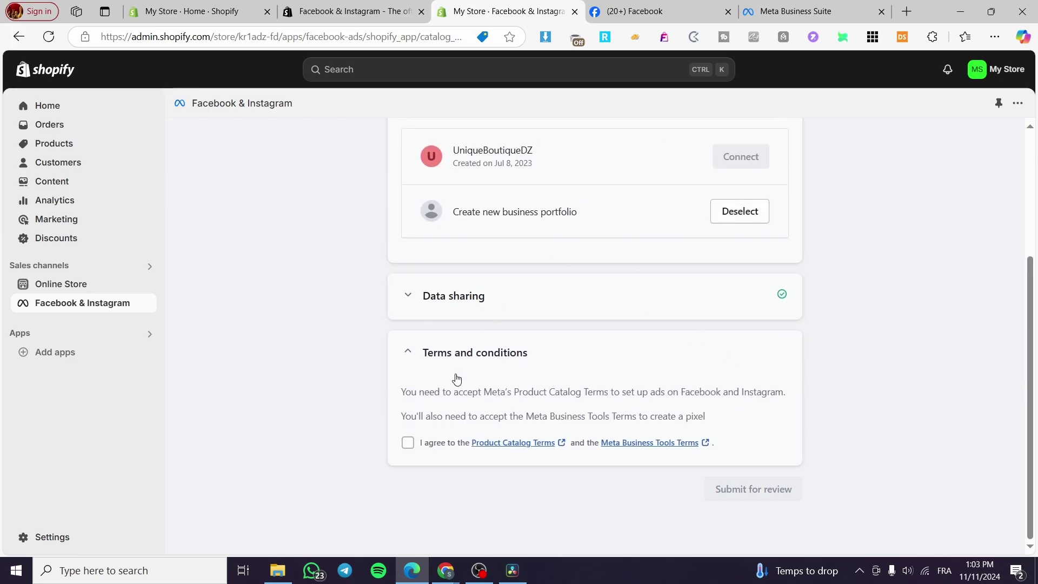
Step: Agree to the Product Catalog and Meta Business Tools Terms, submit the setup for review, and open ad creation in Ads Manager
{"action": "left_click", "coordinate": [409, 444]}
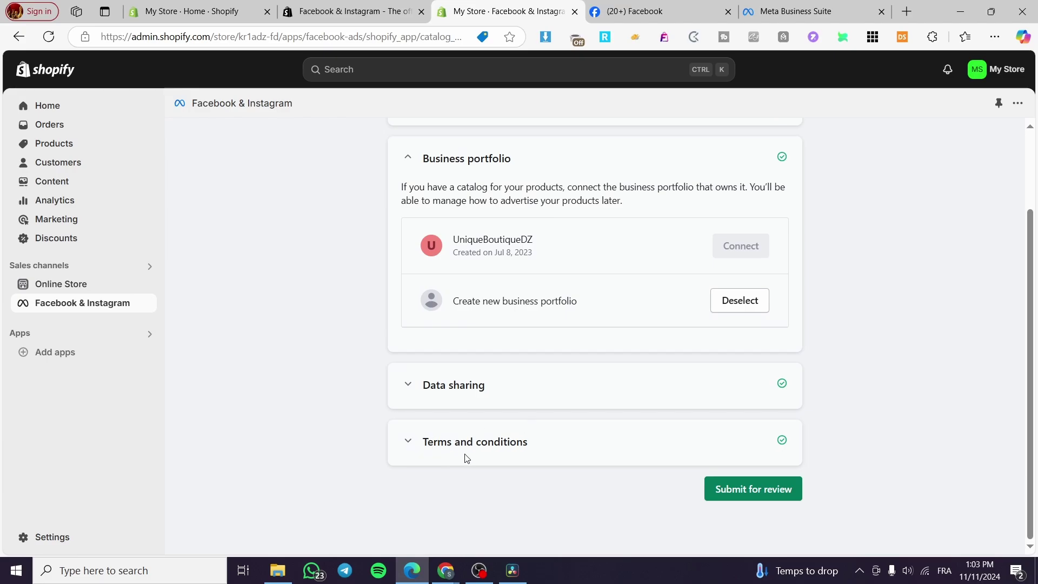
{"action": "left_click", "coordinate": [753, 493]}
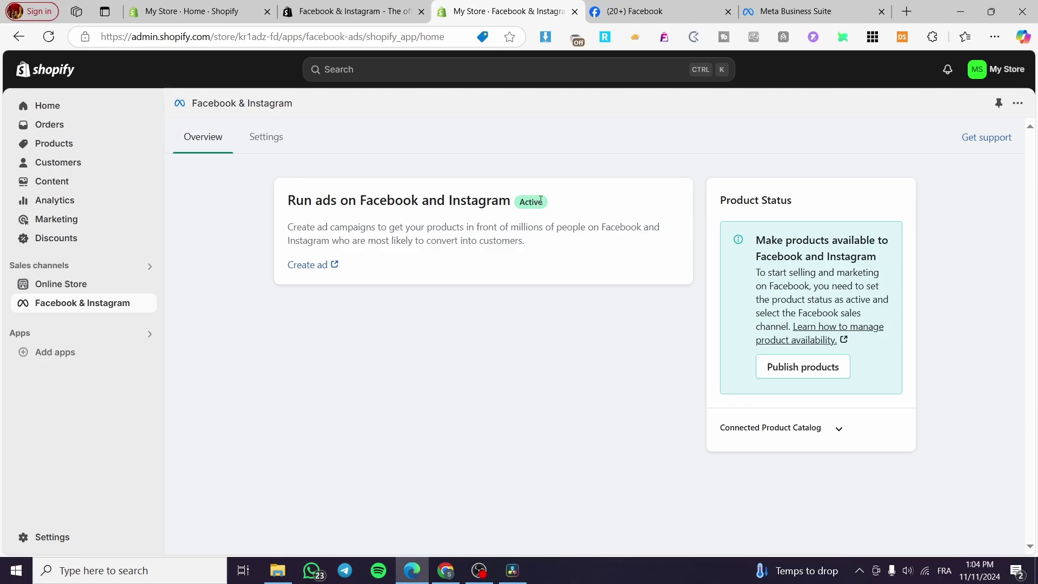
{"action": "left_click", "coordinate": [316, 266]}
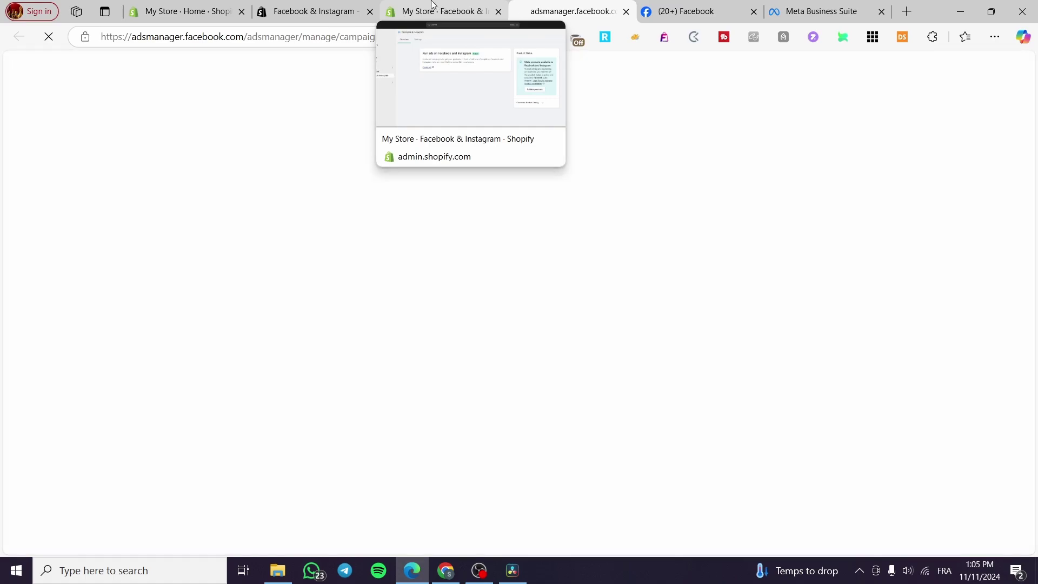
Step: Open the products to publish from the Facebook & Instagram overview in Shopify, and check the Modern Sneakers listing and the new product form
{"action": "left_click", "coordinate": [460, 12]}
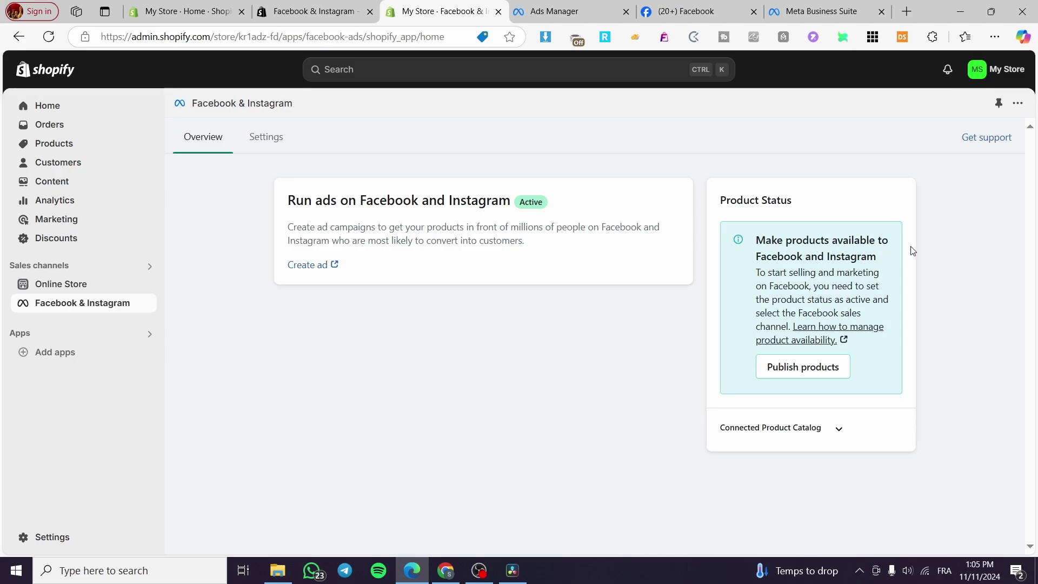
{"action": "left_click", "coordinate": [804, 367]}
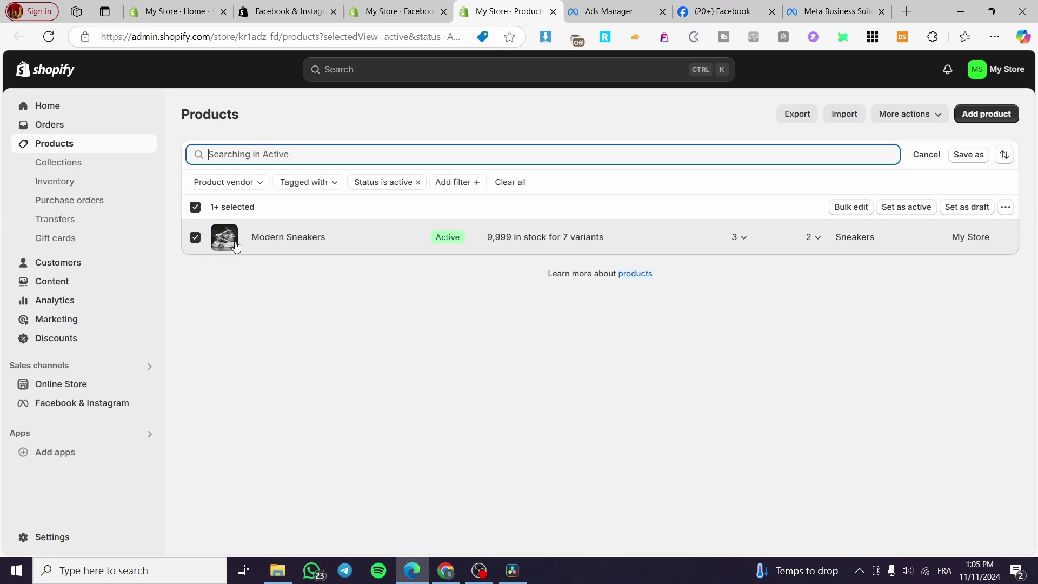
{"action": "left_click", "coordinate": [1015, 121]}
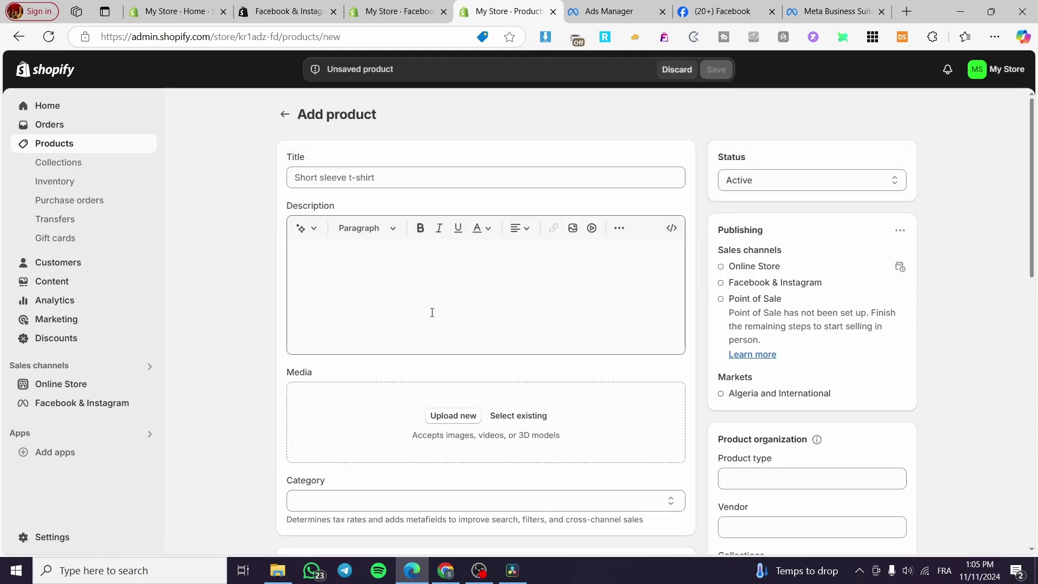
{"action": "left_click", "coordinate": [284, 116]}
{"action": "left_click", "coordinate": [195, 237]}
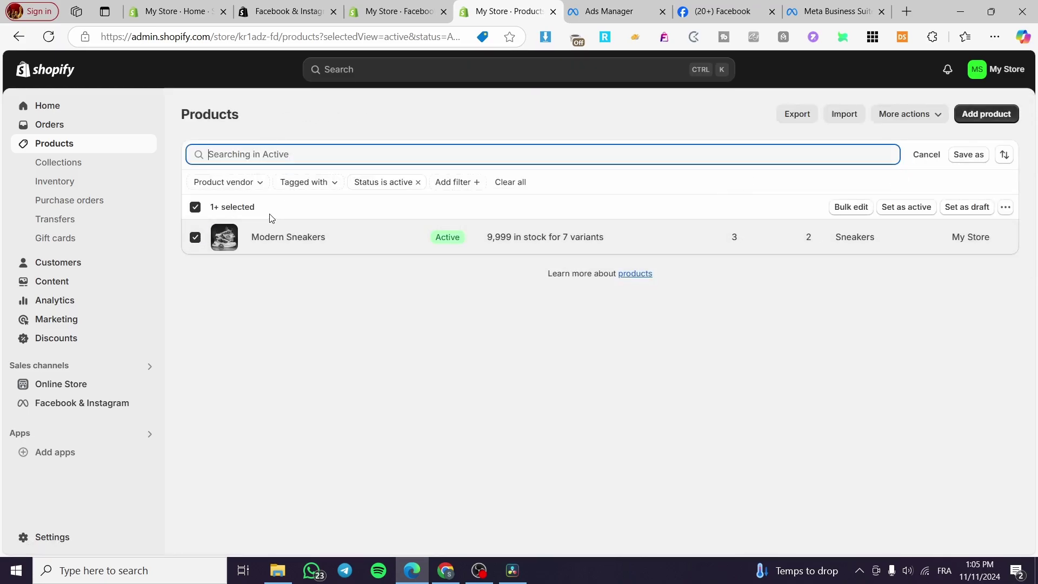
{"action": "left_click", "coordinate": [904, 115]}
{"action": "left_click", "coordinate": [907, 113]}
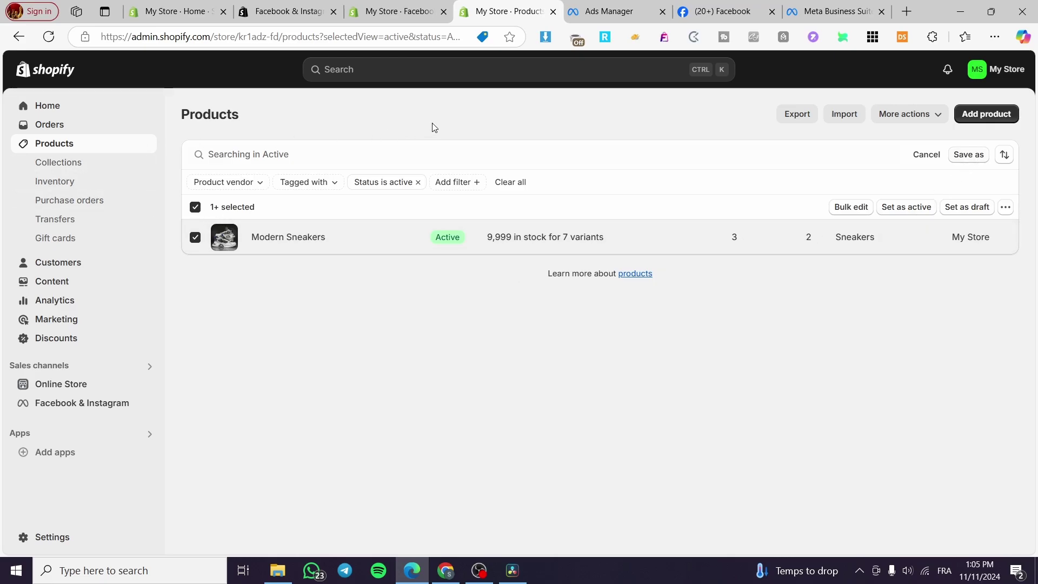
Step: View the connected product catalog details on the Facebook & Instagram overview, reload the page, and close the separate product list page
{"action": "left_click", "coordinate": [401, 10]}
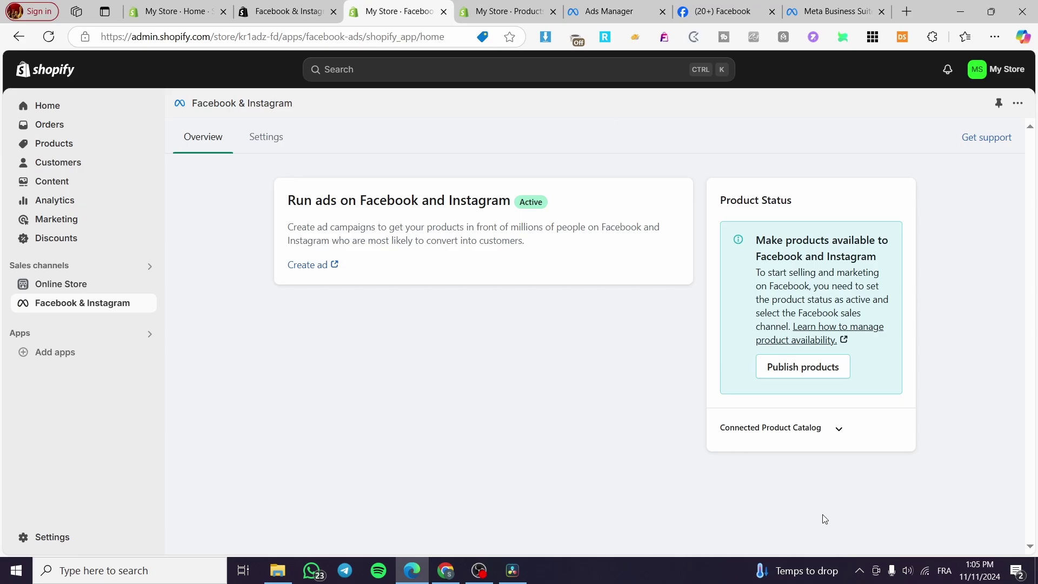
{"action": "left_click", "coordinate": [837, 432]}
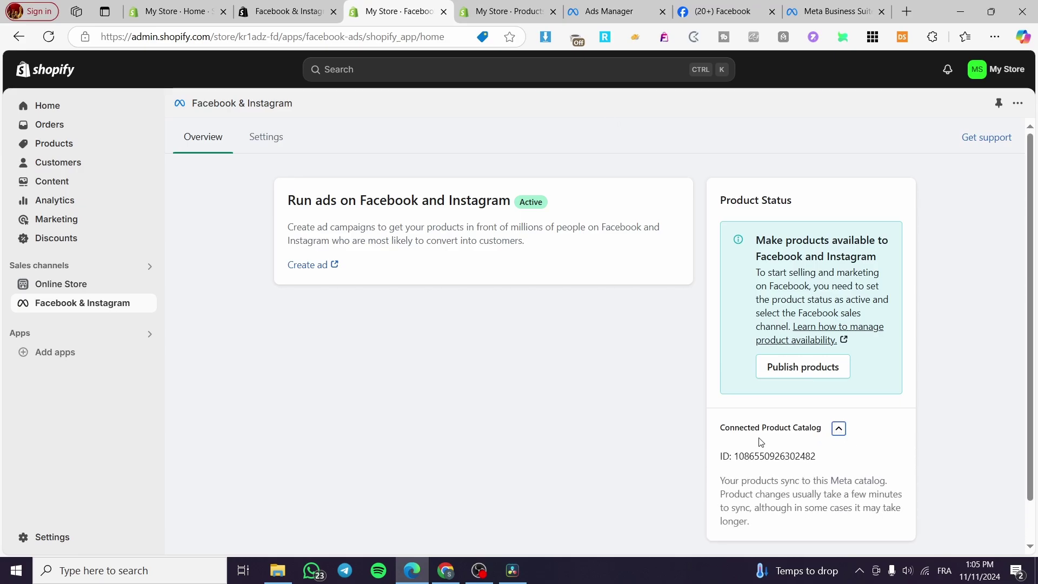
{"action": "left_click", "coordinate": [837, 432]}
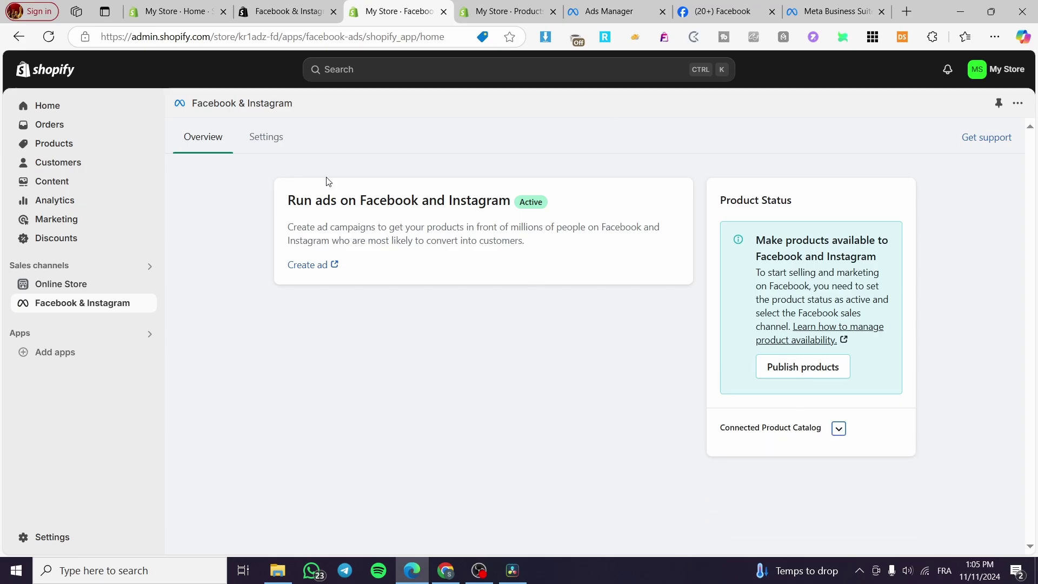
{"action": "left_click", "coordinate": [48, 37]}
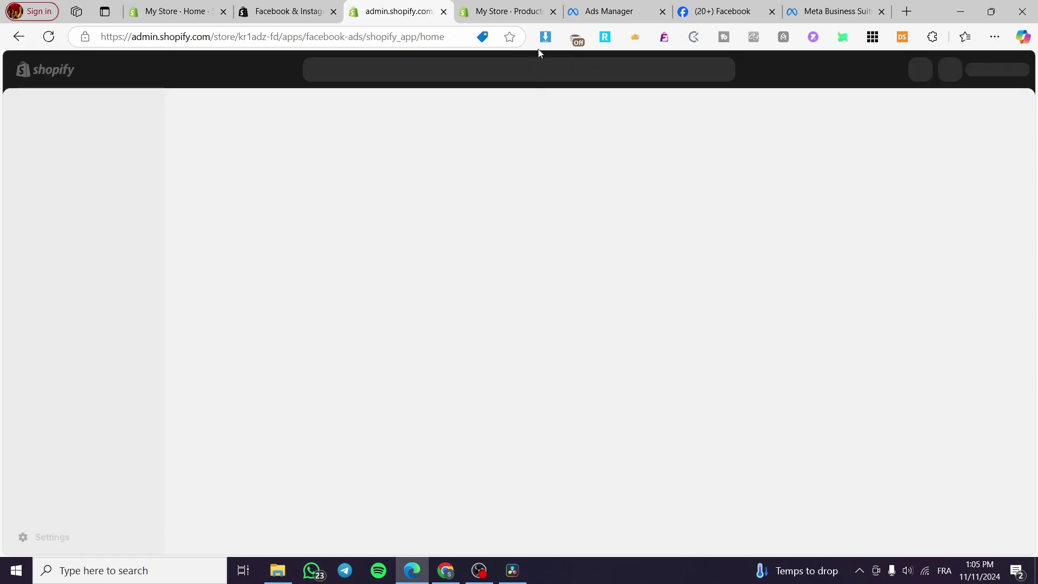
{"action": "left_click", "coordinate": [538, 12]}
{"action": "left_click", "coordinate": [553, 12]}
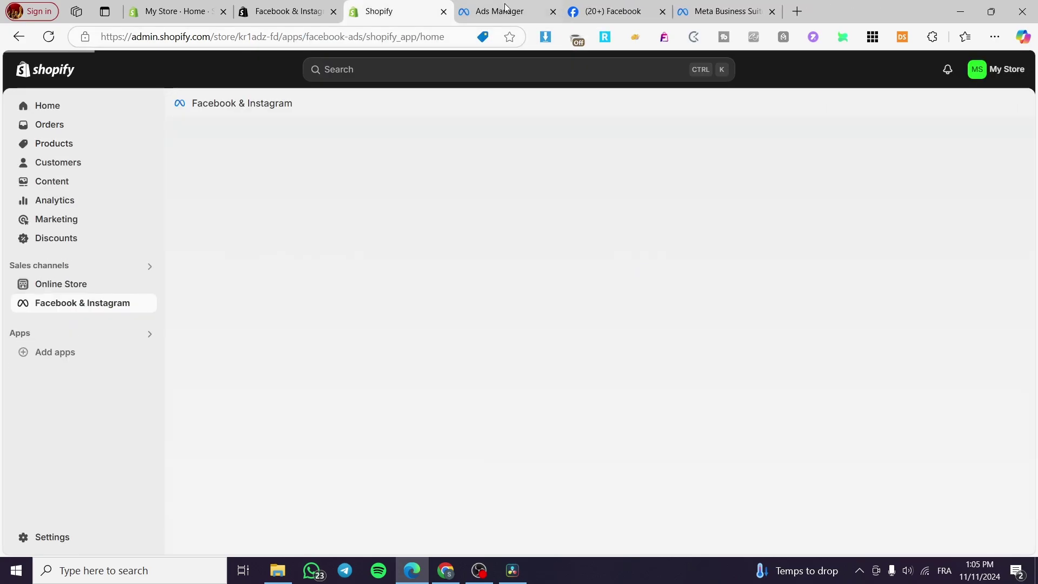
Step: Switch to Ads Manager, choose the UniqueBoutiqueDZ business portfolio, and look through its list of campaigns
{"action": "left_click", "coordinate": [541, 11]}
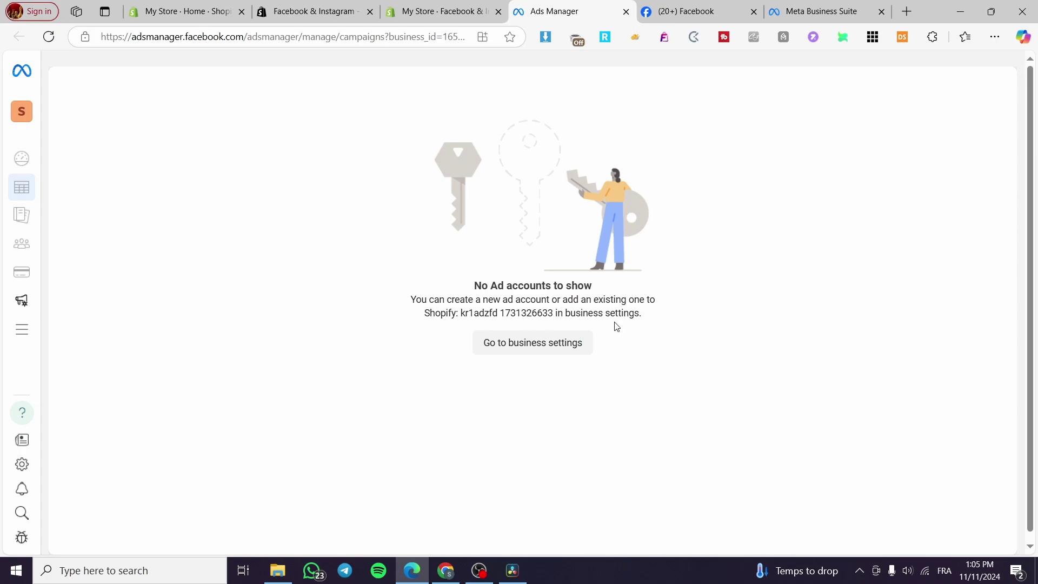
{"action": "left_click", "coordinate": [31, 106]}
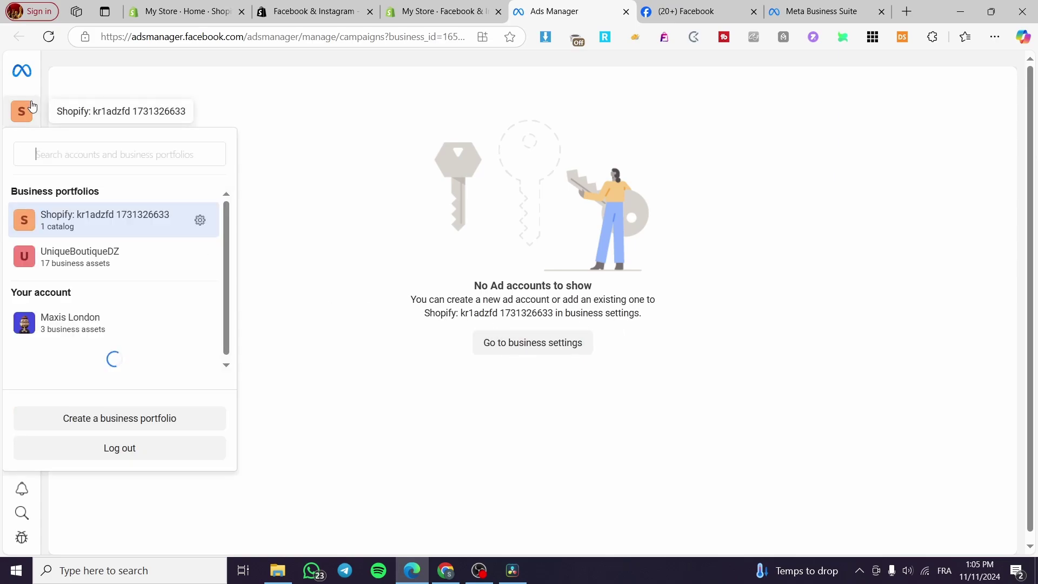
{"action": "left_click", "coordinate": [144, 257]}
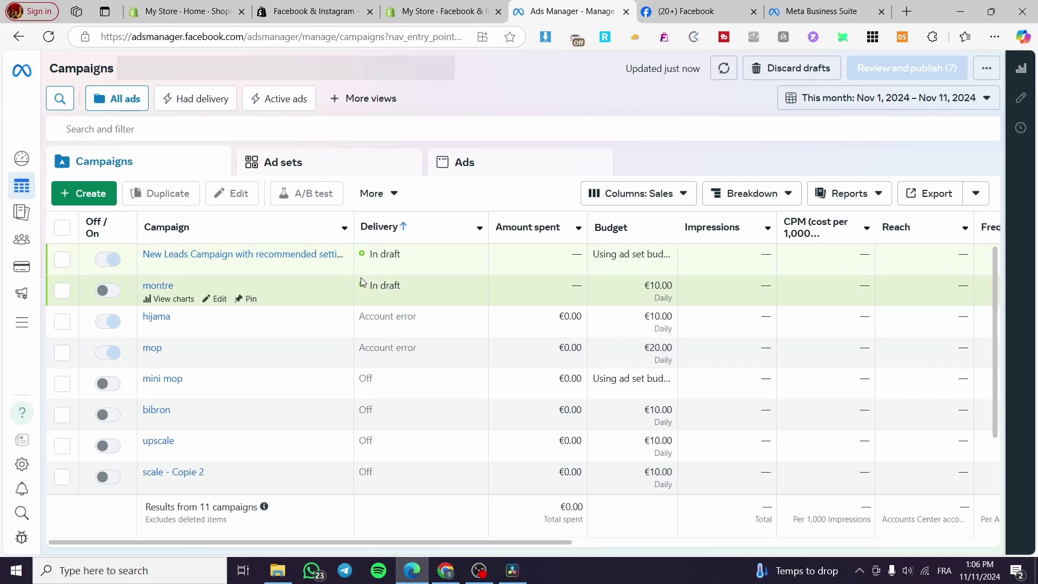
{"action": "scroll", "coordinate": [486, 265], "scroll_direction": "down", "scroll_amount": 2}
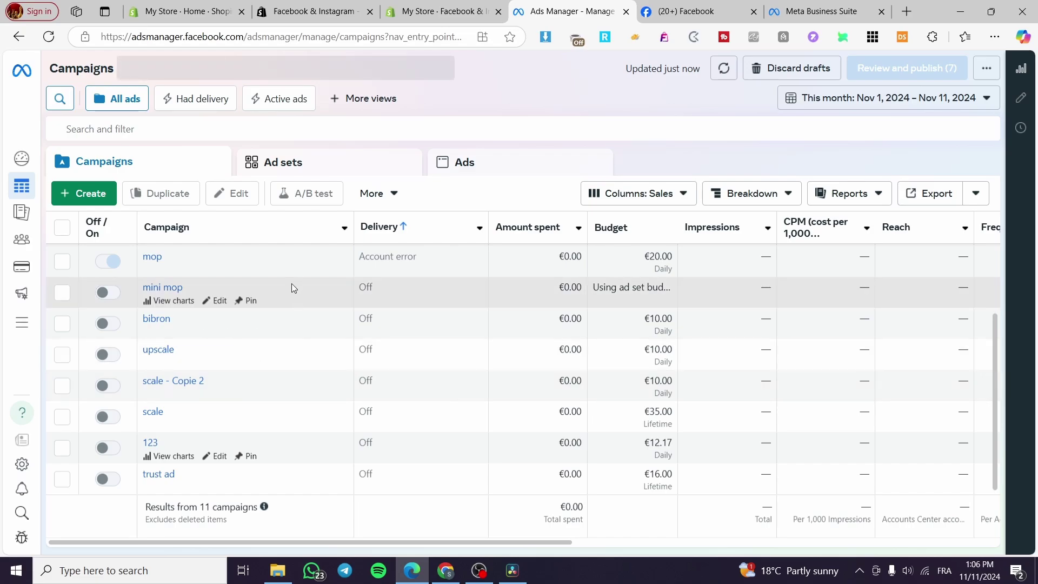
{"action": "scroll", "coordinate": [292, 286], "scroll_direction": "up", "scroll_amount": 2}
Step: View the objectives offered for a new campaign, and close Ads Manager without creating one
{"action": "left_click", "coordinate": [84, 193]}
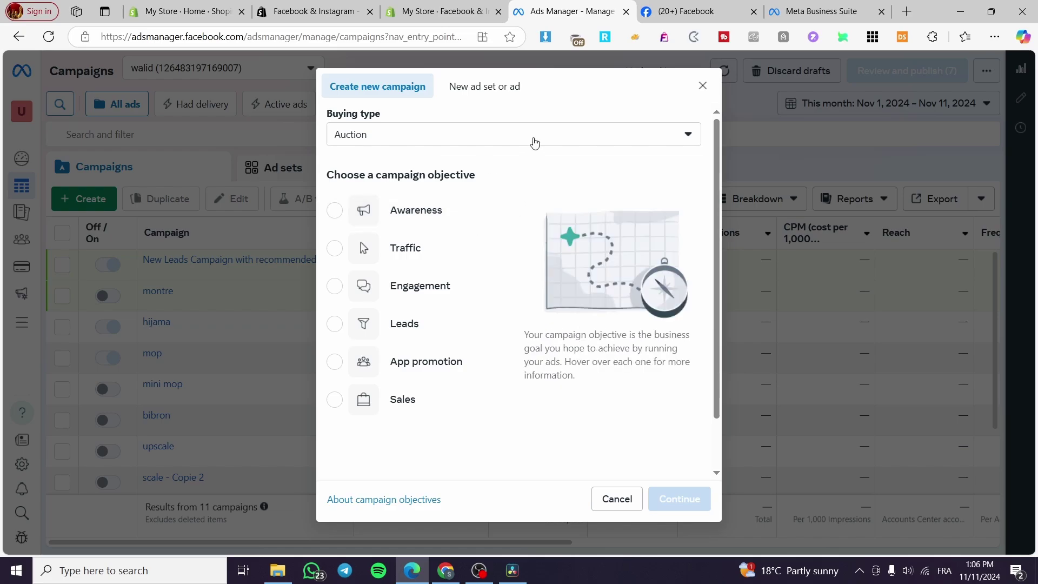
{"action": "left_click", "coordinate": [703, 86]}
{"action": "left_click", "coordinate": [626, 11]}
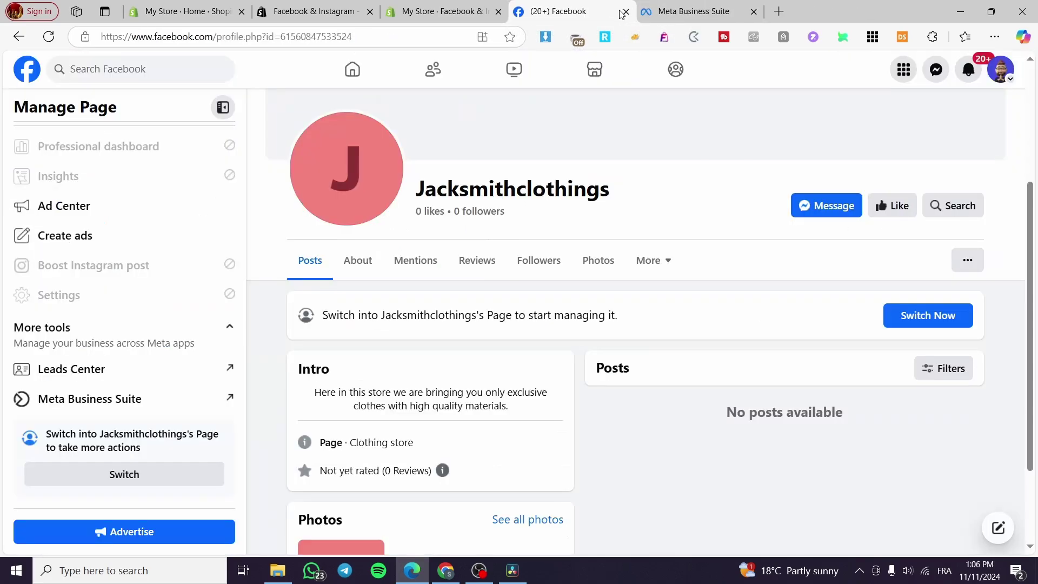
Step: Switch to Meta Business Suite and examine the full tools list, especially the Sell products and services section
{"action": "left_click", "coordinate": [795, 11]}
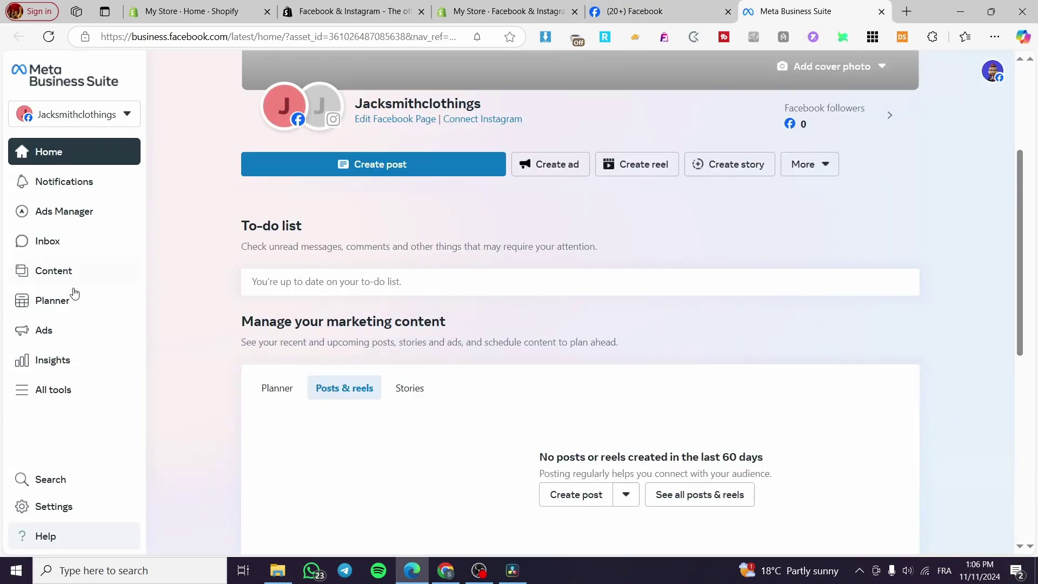
{"action": "left_click", "coordinate": [83, 392]}
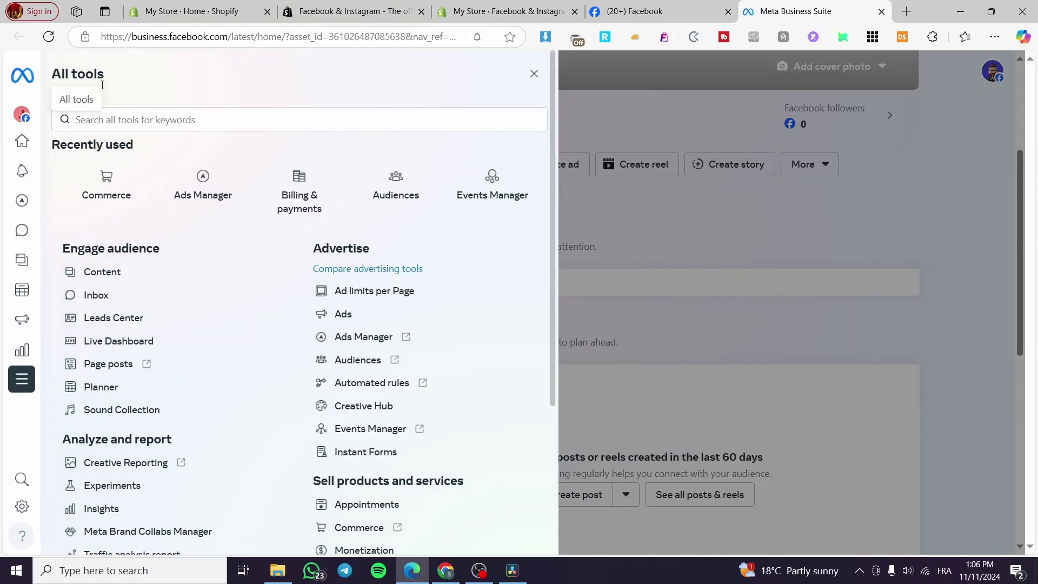
{"action": "scroll", "coordinate": [378, 186], "scroll_direction": "down", "scroll_amount": 3}
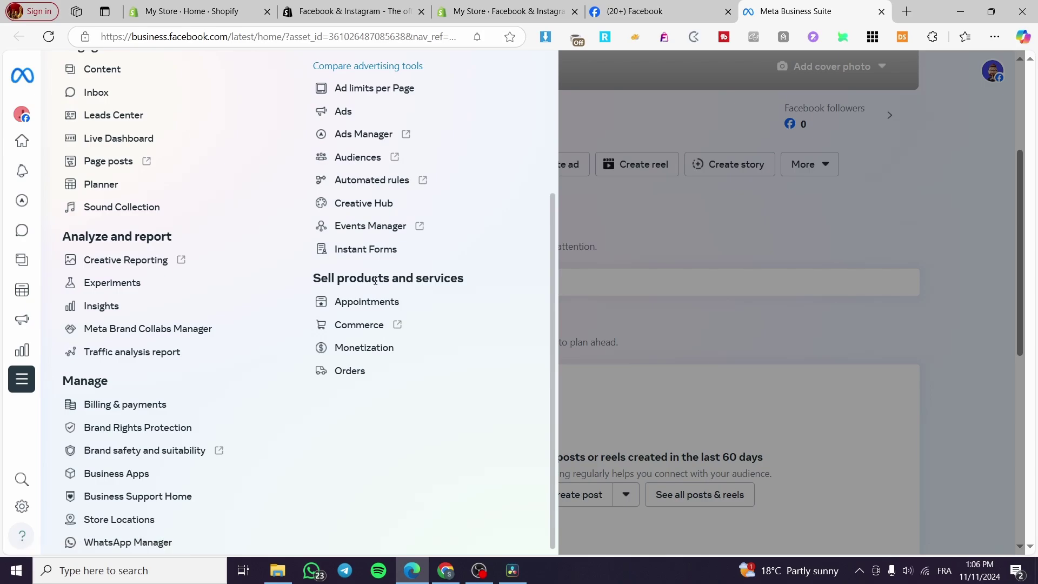
{"action": "left_click_drag", "start_coordinate": [319, 278], "coordinate": [465, 280]}
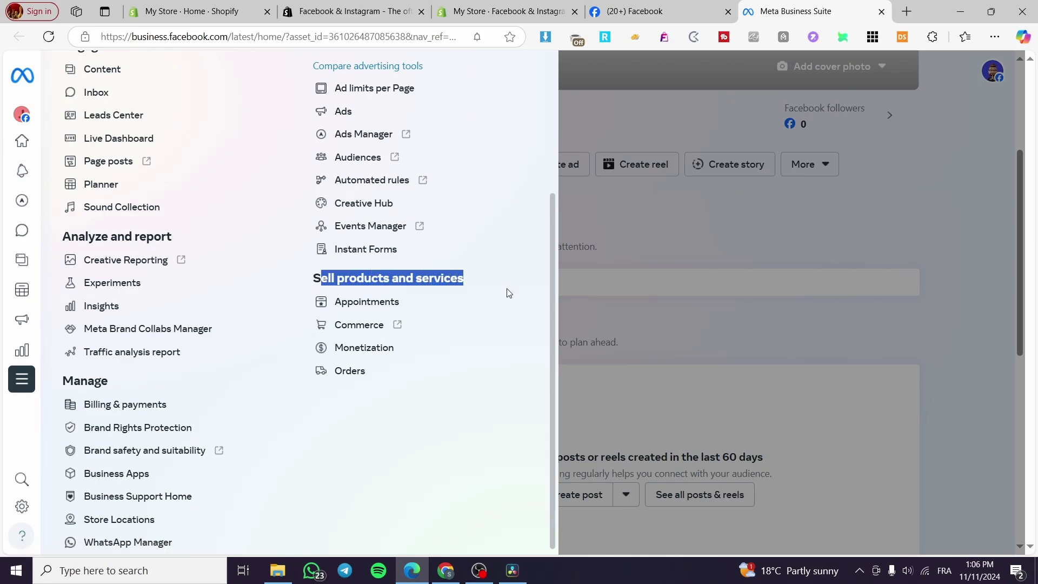
{"action": "left_click", "coordinate": [406, 264]}
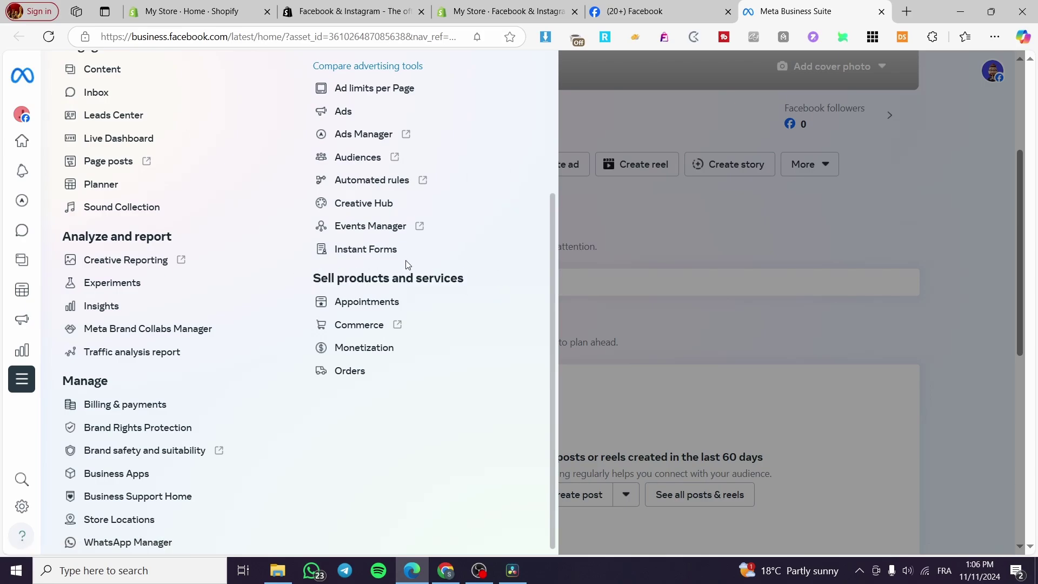
{"action": "left_click", "coordinate": [503, 11]}
{"action": "left_click", "coordinate": [772, 9]}
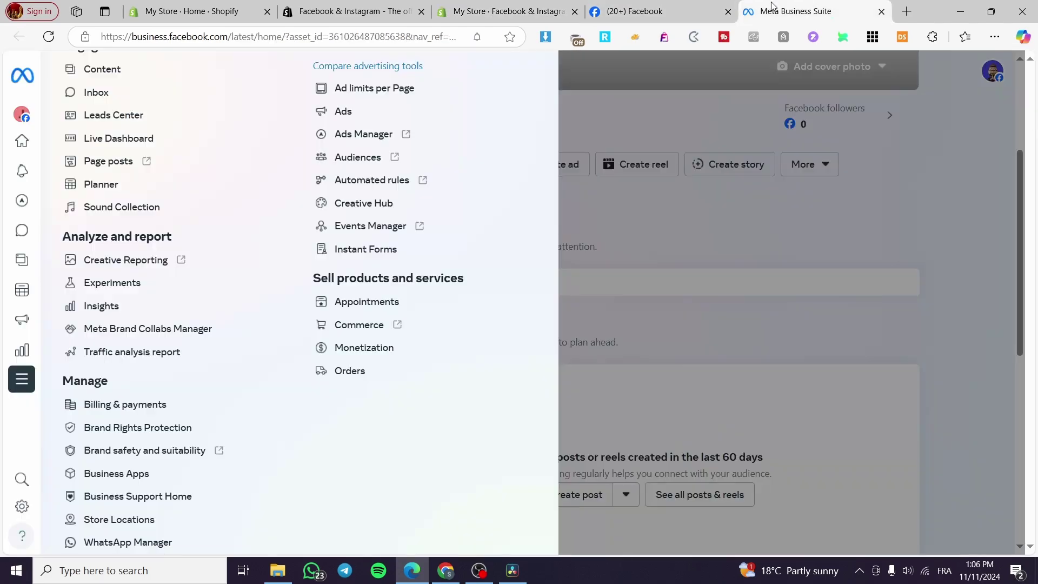
Step: Open Commerce Manager from the Sell products and services tools, and review its commerce accounts and catalogs
{"action": "left_click", "coordinate": [343, 326]}
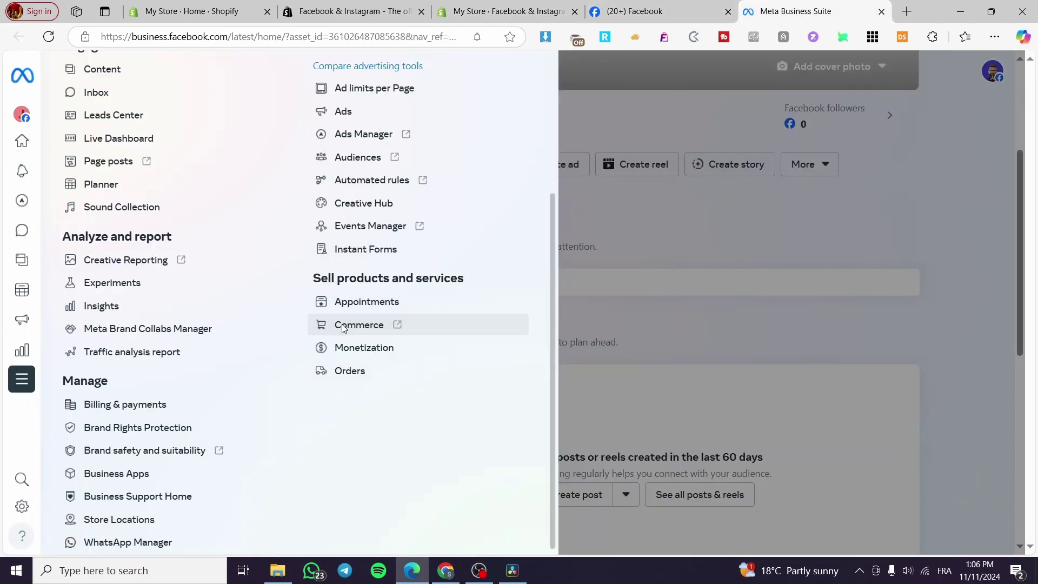
{"action": "left_click", "coordinate": [694, 11]}
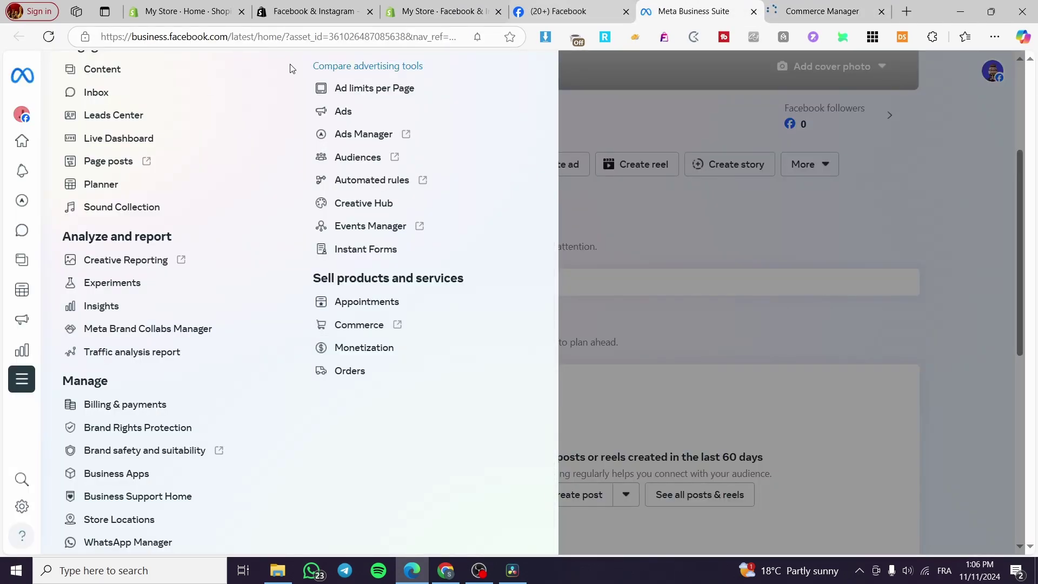
{"action": "scroll", "coordinate": [432, 308], "scroll_direction": "up", "scroll_amount": 4}
{"action": "left_click", "coordinate": [621, 164]}
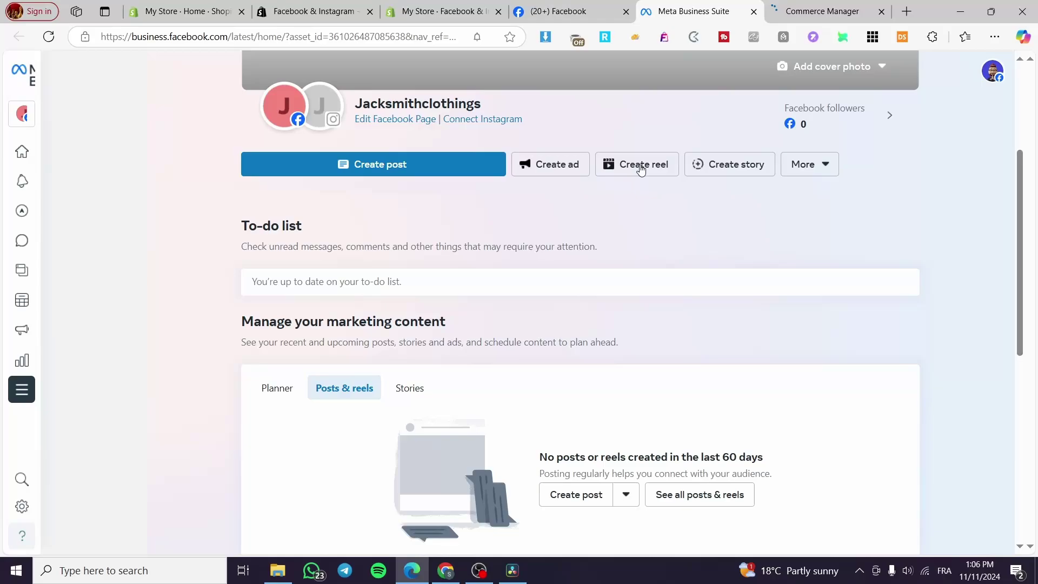
{"action": "left_click", "coordinate": [819, 17]}
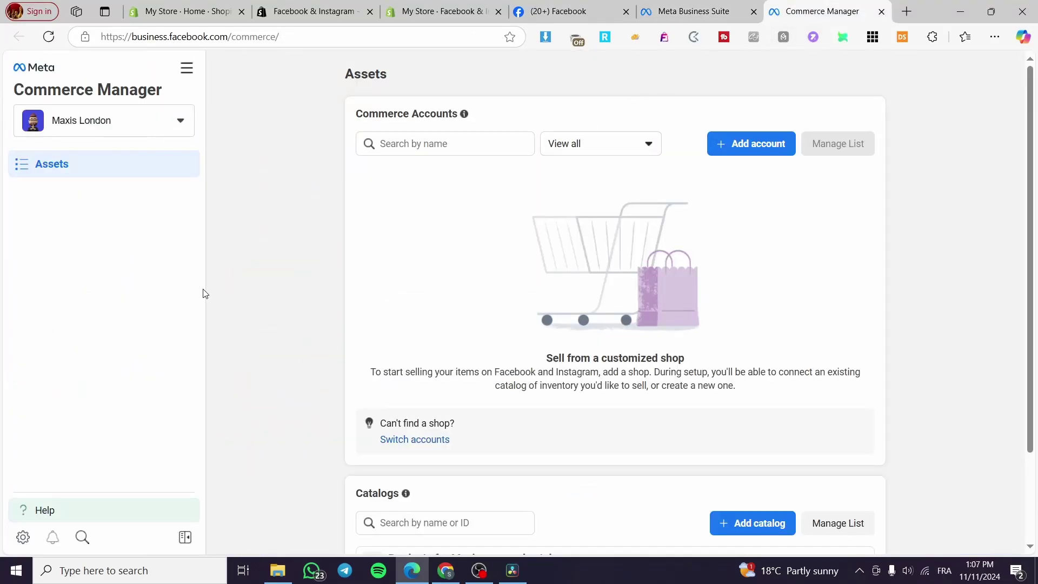
{"action": "scroll", "coordinate": [633, 288], "scroll_direction": "down", "scroll_amount": 3}
{"action": "scroll", "coordinate": [642, 291], "scroll_direction": "up", "scroll_amount": 3}
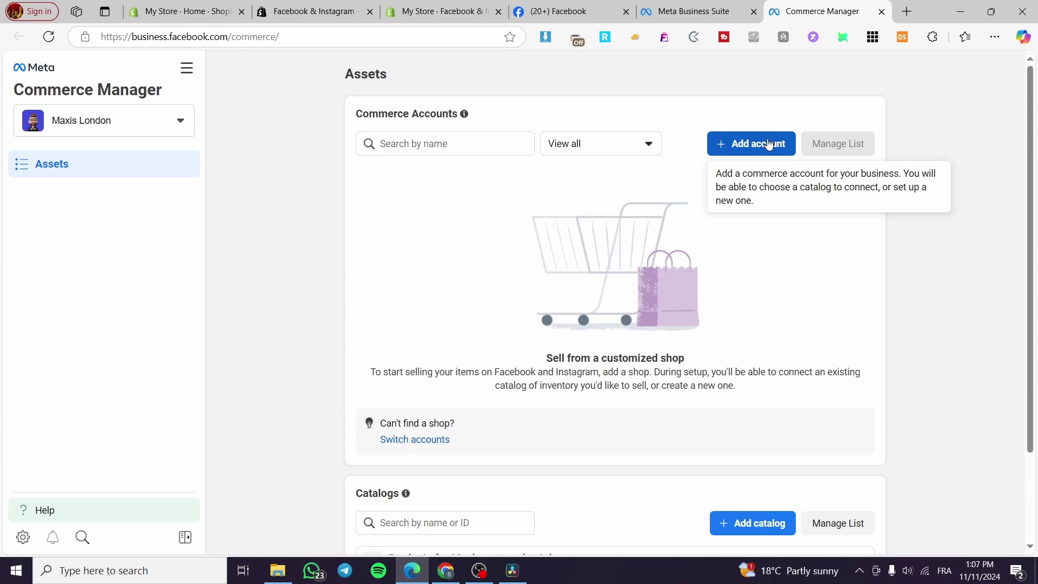
Step: Start adding a commerce account, set the shop's country to United States of America, and continue to the setup summary
{"action": "left_click", "coordinate": [770, 143]}
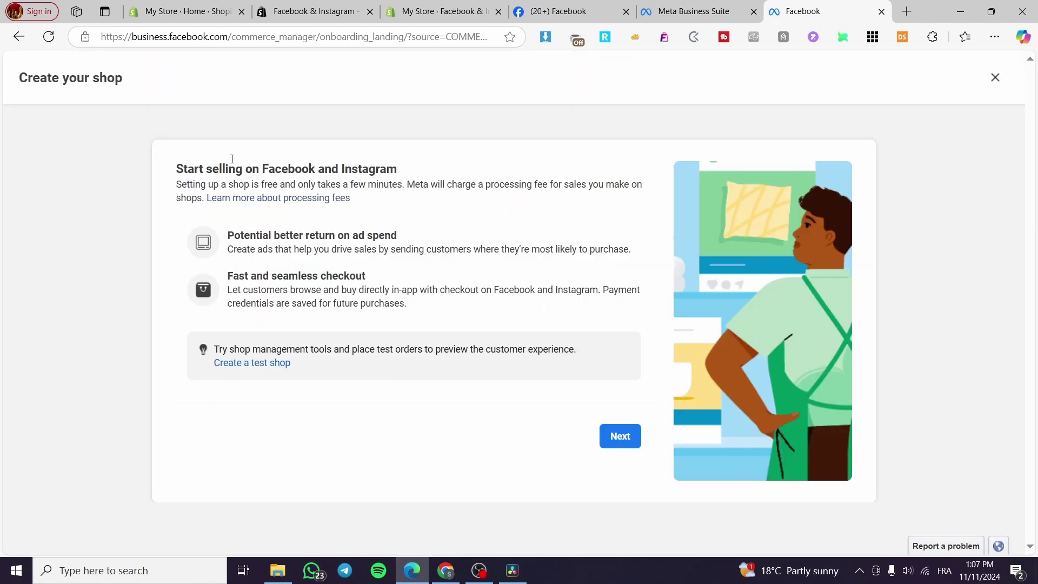
{"action": "left_click", "coordinate": [619, 437]}
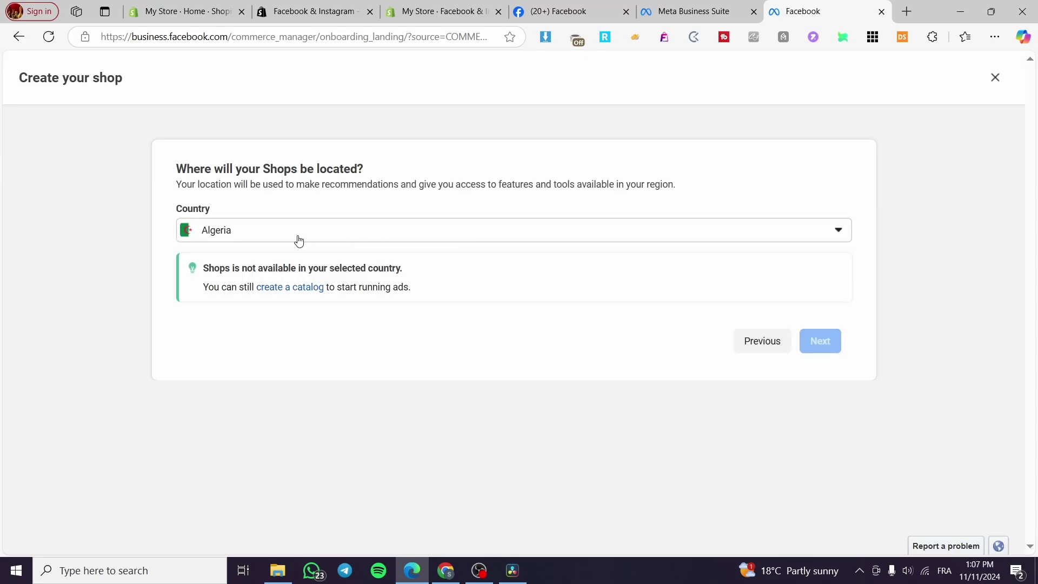
{"action": "left_click", "coordinate": [271, 241]}
{"action": "left_click", "coordinate": [417, 296]}
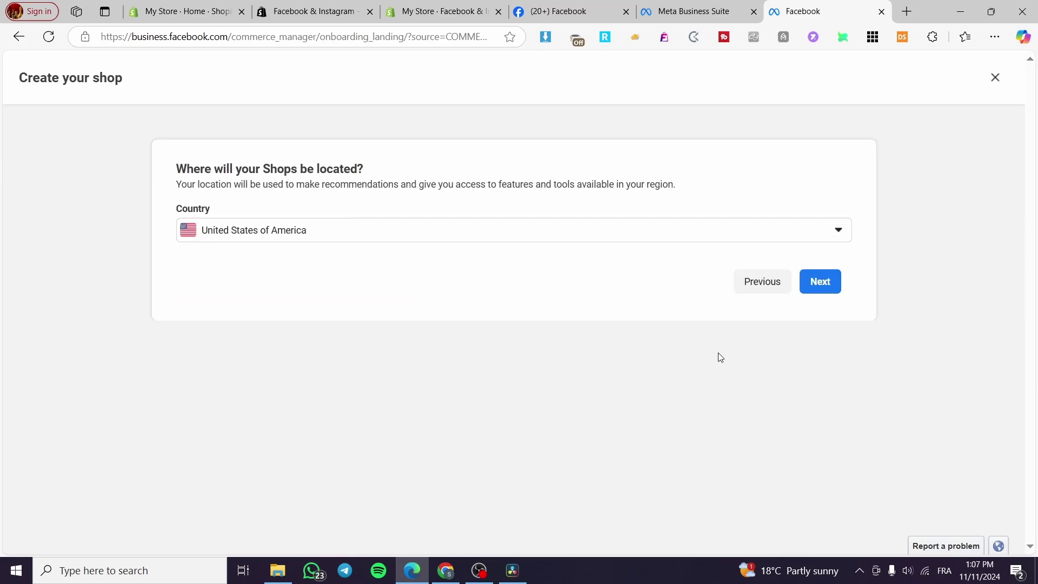
{"action": "left_click", "coordinate": [819, 294]}
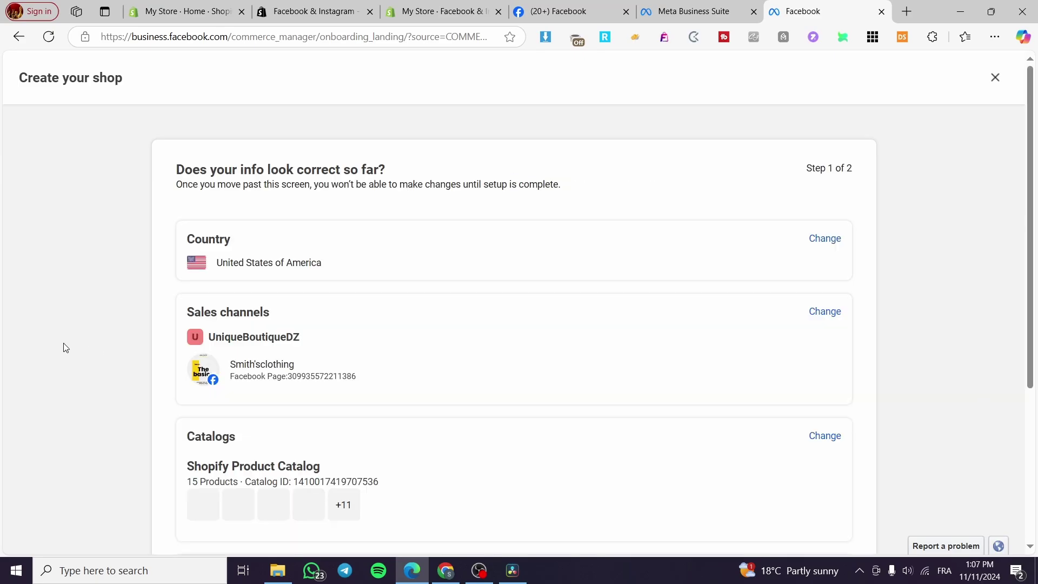
Step: Reopen the shop's sales channel selection from the setup summary and list all accounts available to sell from
{"action": "scroll", "coordinate": [281, 226], "scroll_direction": "down", "scroll_amount": 1}
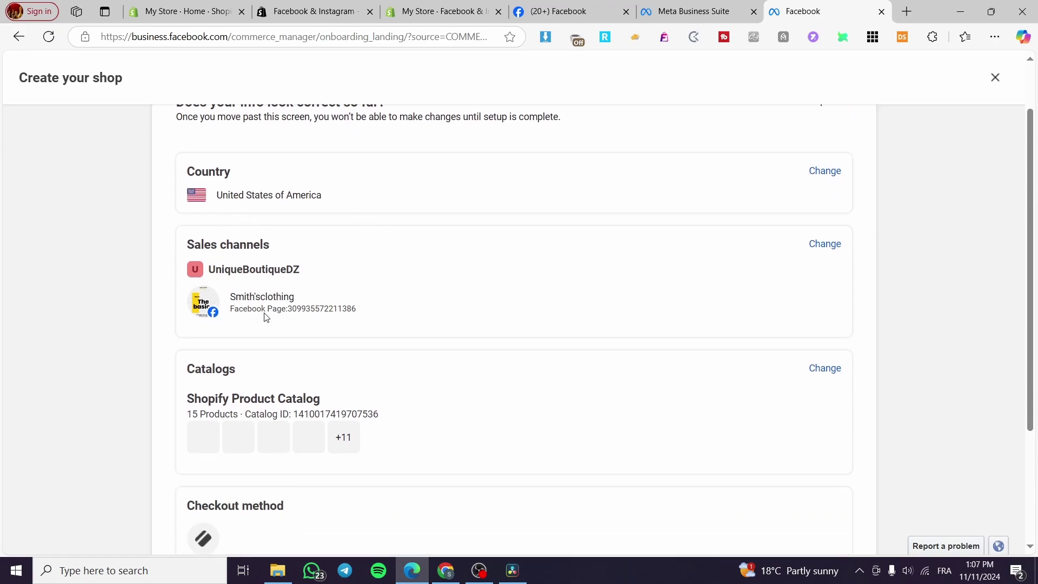
{"action": "left_click", "coordinate": [838, 251]}
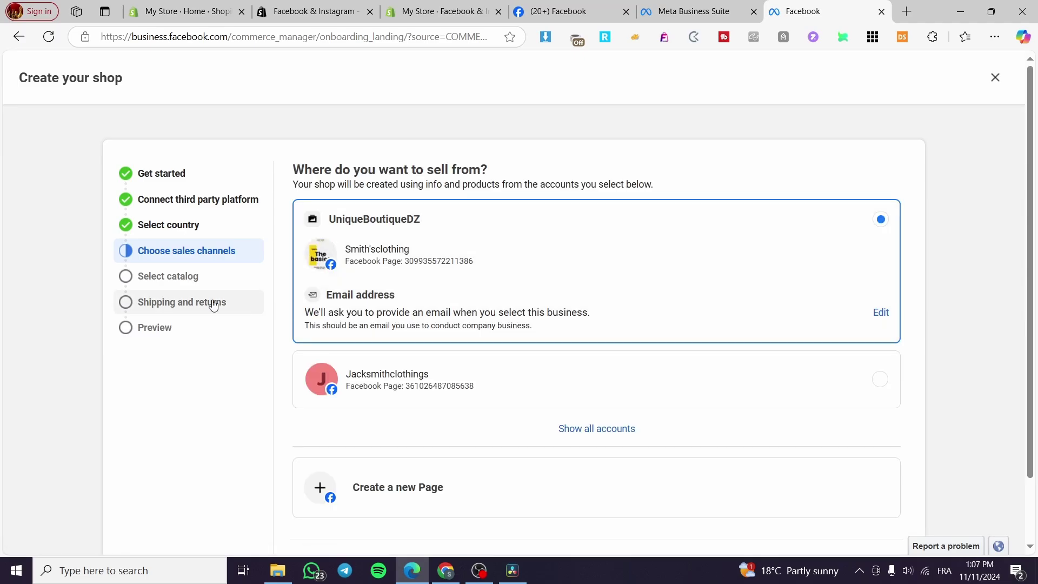
{"action": "scroll", "coordinate": [541, 428], "scroll_direction": "down", "scroll_amount": 1}
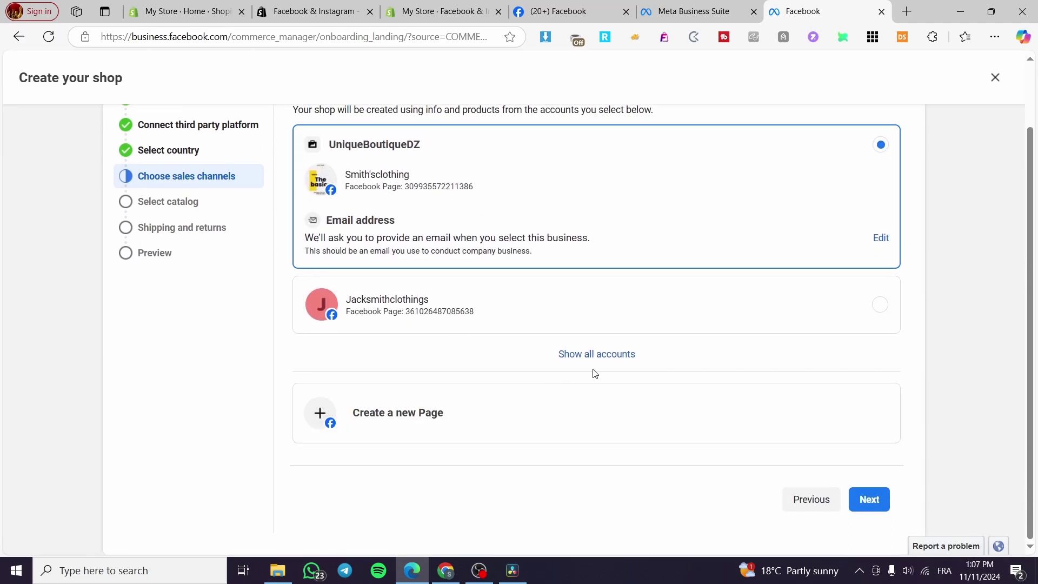
{"action": "left_click", "coordinate": [597, 358]}
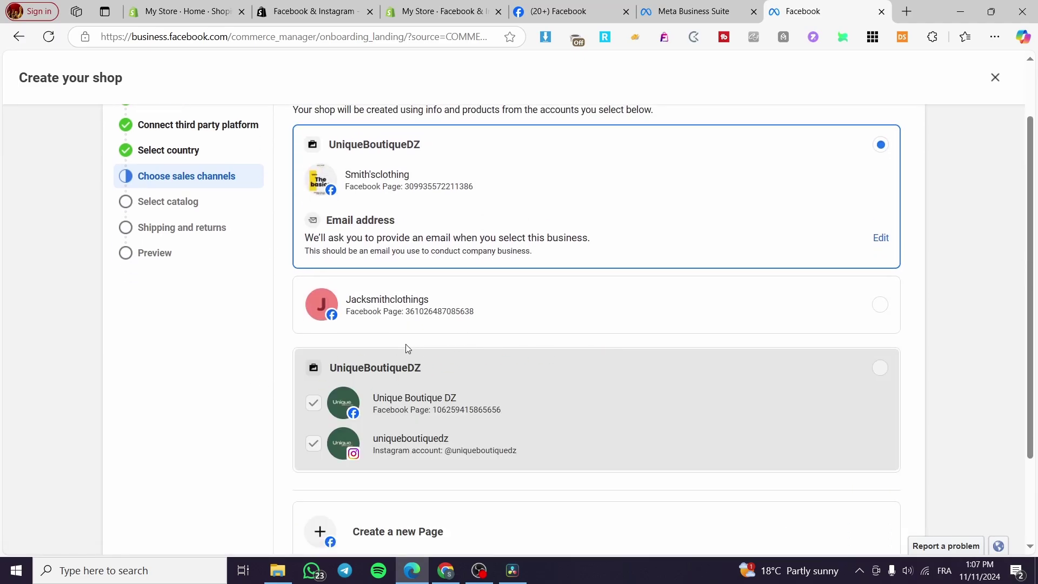
{"action": "scroll", "coordinate": [394, 174], "scroll_direction": "up", "scroll_amount": 1}
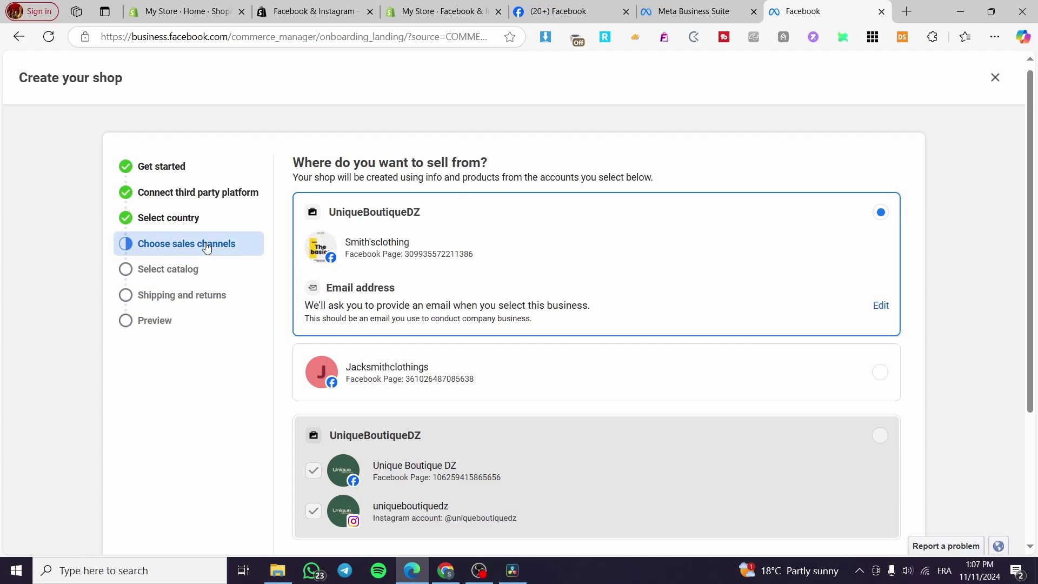
{"action": "scroll", "coordinate": [787, 283], "scroll_direction": "down", "scroll_amount": 3}
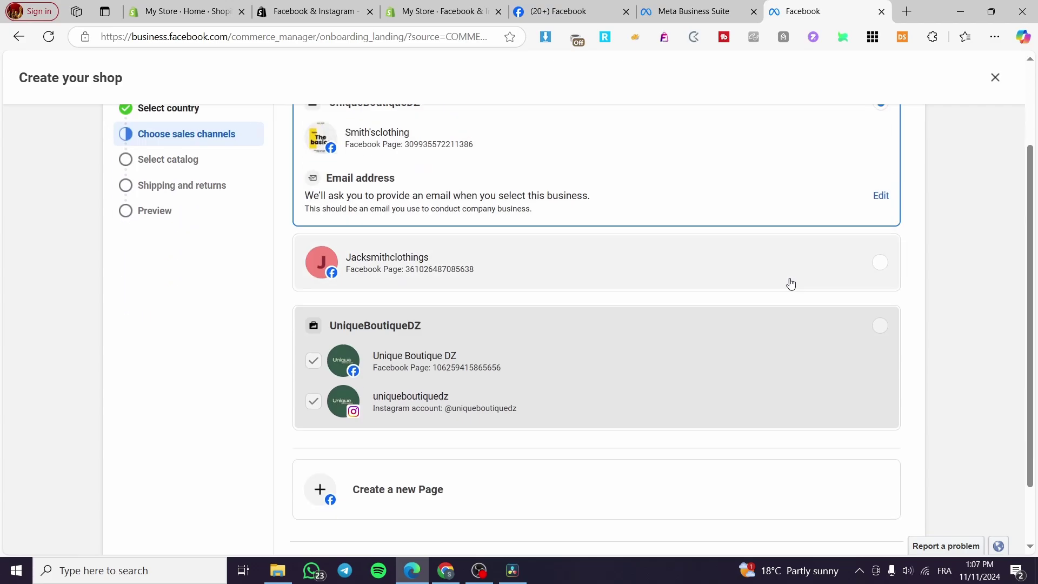
Step: Continue with UniqueBoutiqueDZ's Smith'sclothing page as the sales channel and submit the business email address
{"action": "left_click", "coordinate": [869, 498]}
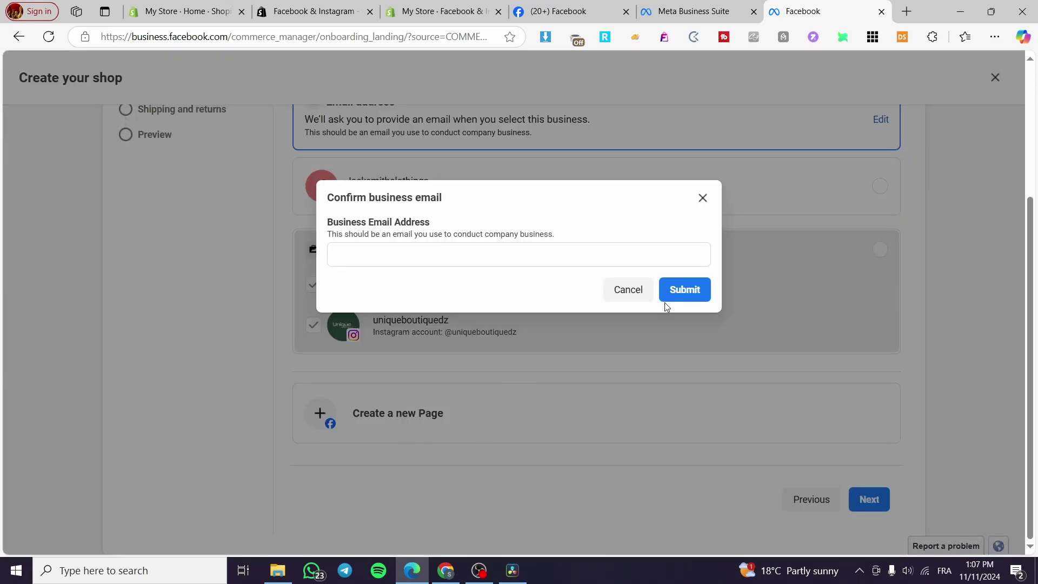
{"action": "left_click", "coordinate": [465, 251]}
{"action": "key", "text": "Down"}
{"action": "key", "text": "Return"}
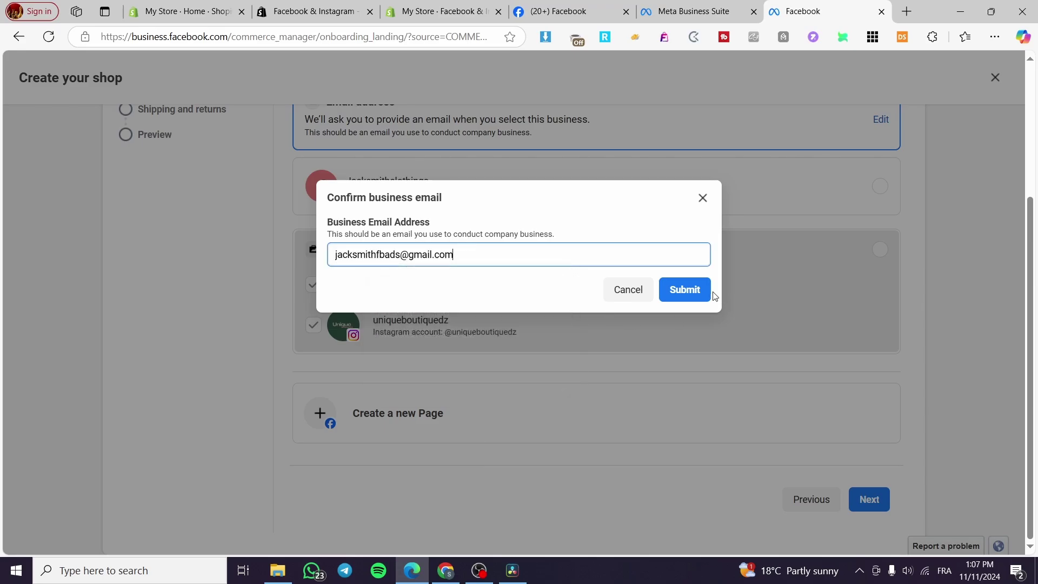
{"action": "left_click", "coordinate": [705, 291]}
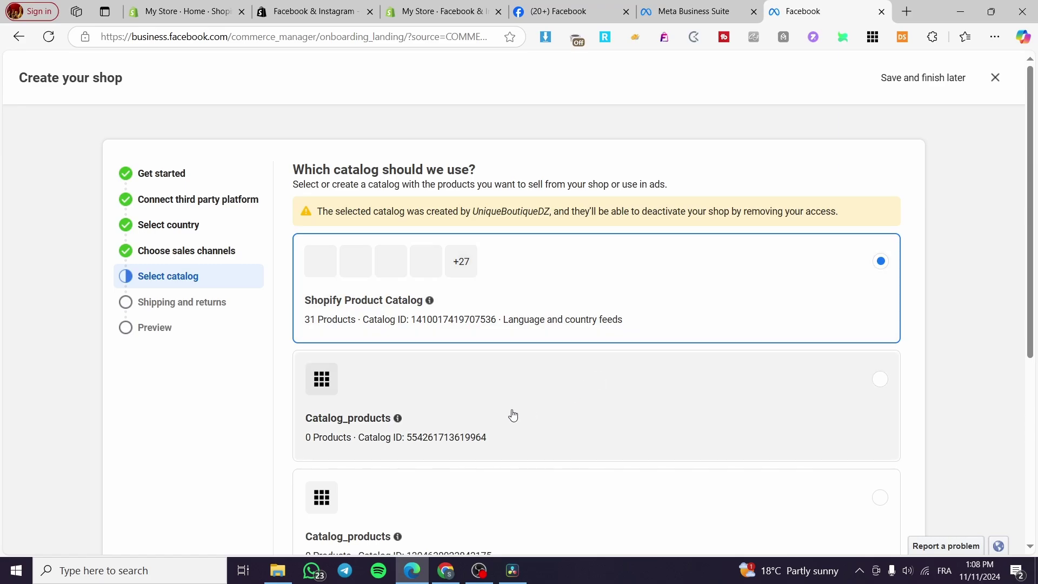
Step: Expand the catalog list and examine the existing catalogs, comparing the selectable ones with those unavailable for this shop
{"action": "scroll", "coordinate": [529, 400], "scroll_direction": "down", "scroll_amount": 2}
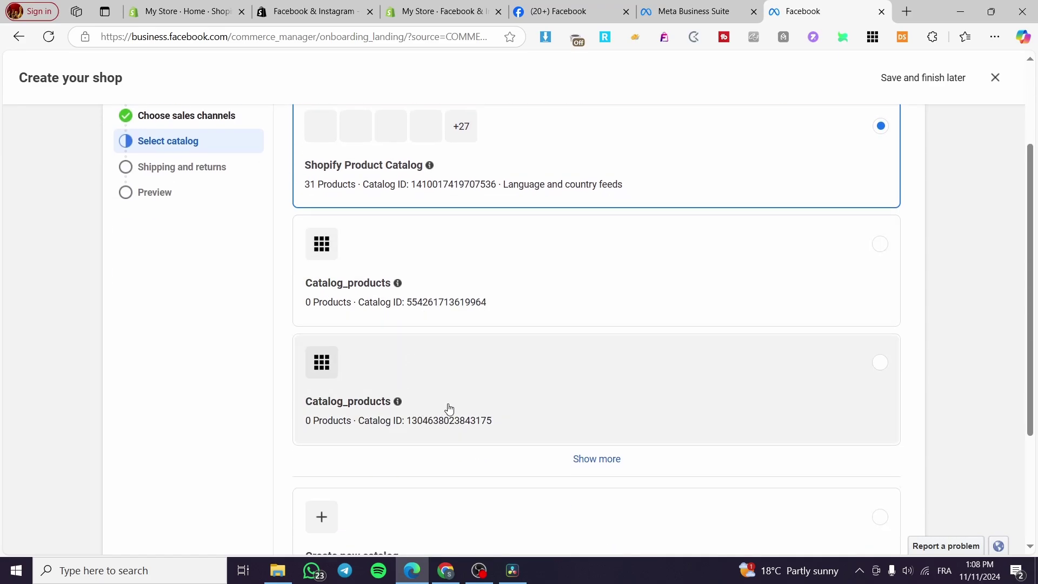
{"action": "scroll", "coordinate": [557, 392], "scroll_direction": "down", "scroll_amount": 2}
{"action": "left_click", "coordinate": [610, 324]}
{"action": "scroll", "coordinate": [612, 331], "scroll_direction": "down", "scroll_amount": 6}
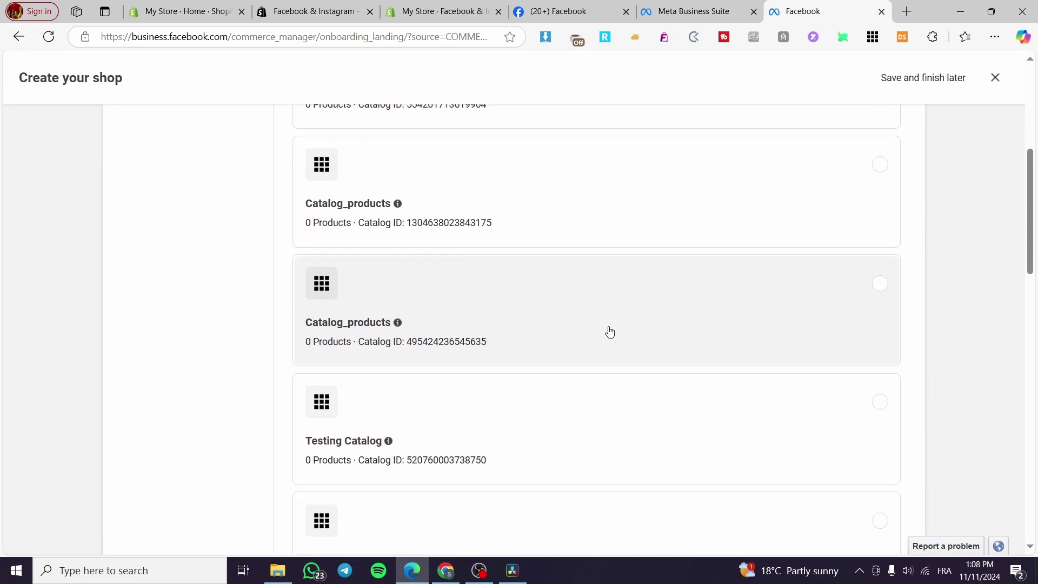
{"action": "scroll", "coordinate": [605, 333], "scroll_direction": "down", "scroll_amount": 5}
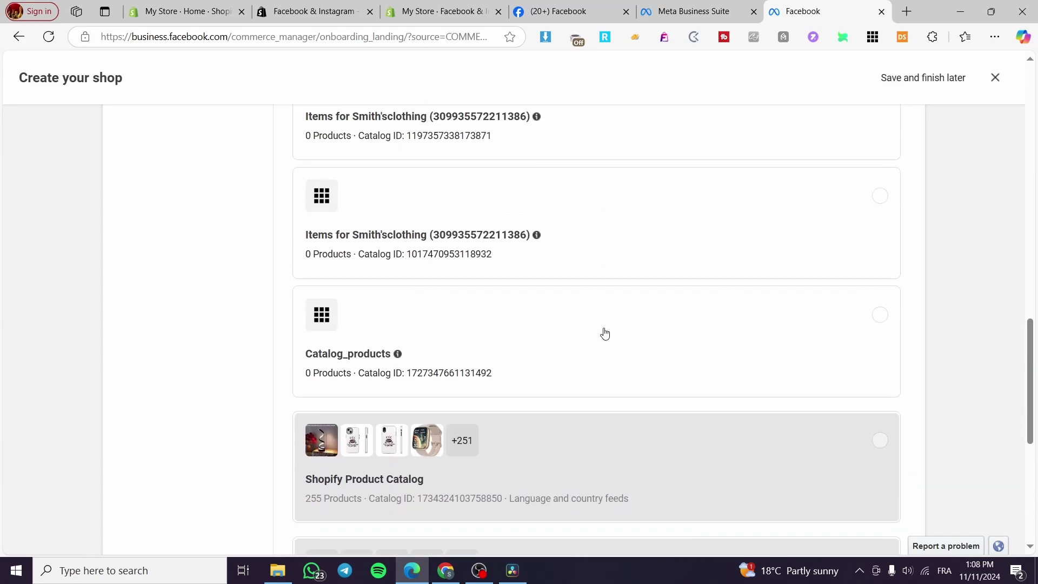
{"action": "scroll", "coordinate": [415, 343], "scroll_direction": "down", "scroll_amount": 5}
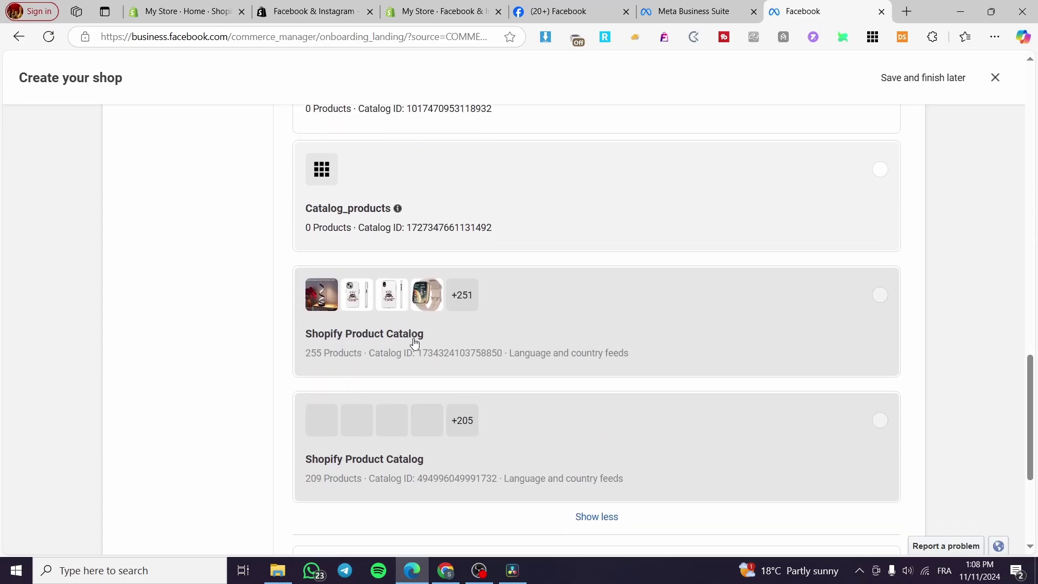
{"action": "scroll", "coordinate": [401, 341], "scroll_direction": "up", "scroll_amount": 4}
{"action": "scroll", "coordinate": [401, 341], "scroll_direction": "up", "scroll_amount": 10}
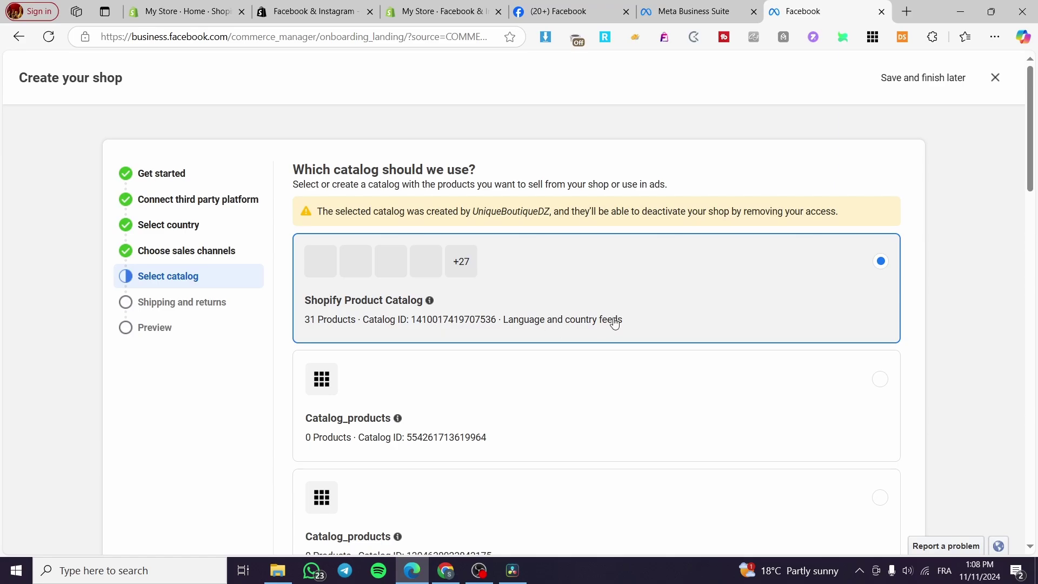
{"action": "scroll", "coordinate": [613, 321], "scroll_direction": "down", "scroll_amount": 13}
{"action": "scroll", "coordinate": [618, 312], "scroll_direction": "down", "scroll_amount": 7}
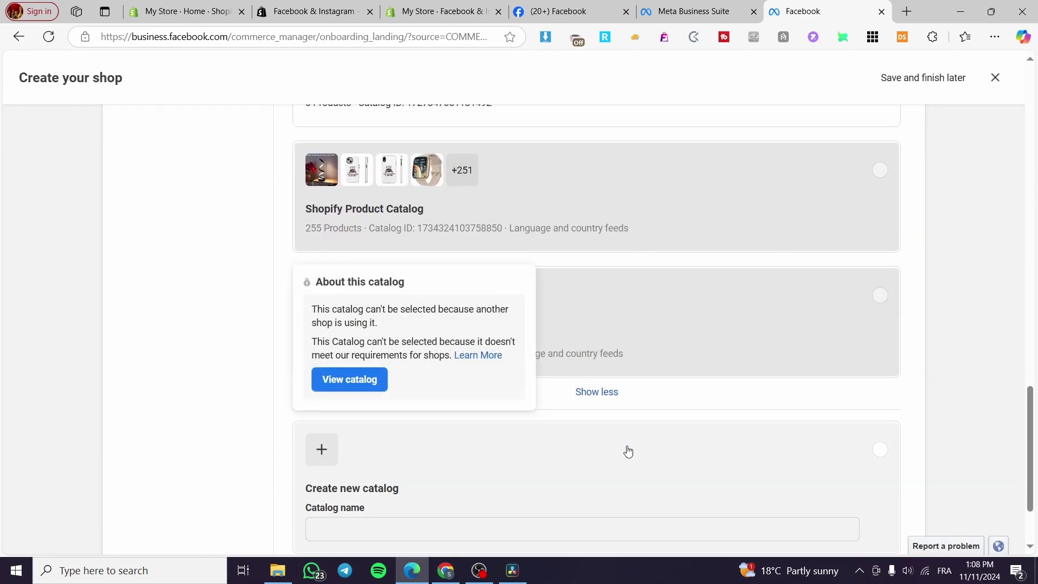
Step: Choose to create a new catalog named "Mikes catalog" and continue to the shipping and returns settings
{"action": "scroll", "coordinate": [415, 416], "scroll_direction": "down", "scroll_amount": 2}
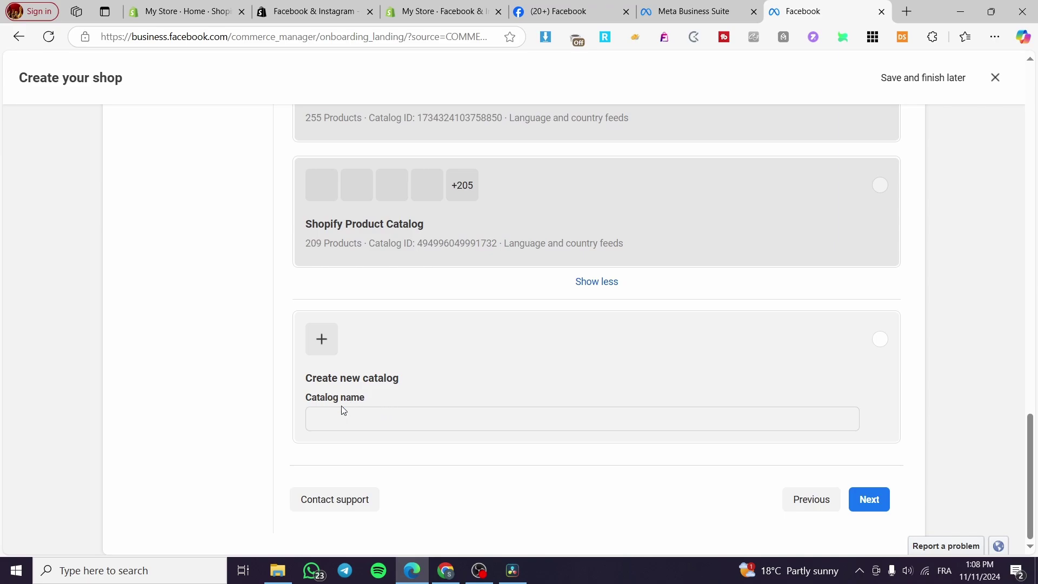
{"action": "left_click", "coordinate": [323, 340]}
{"action": "left_click", "coordinate": [483, 421]}
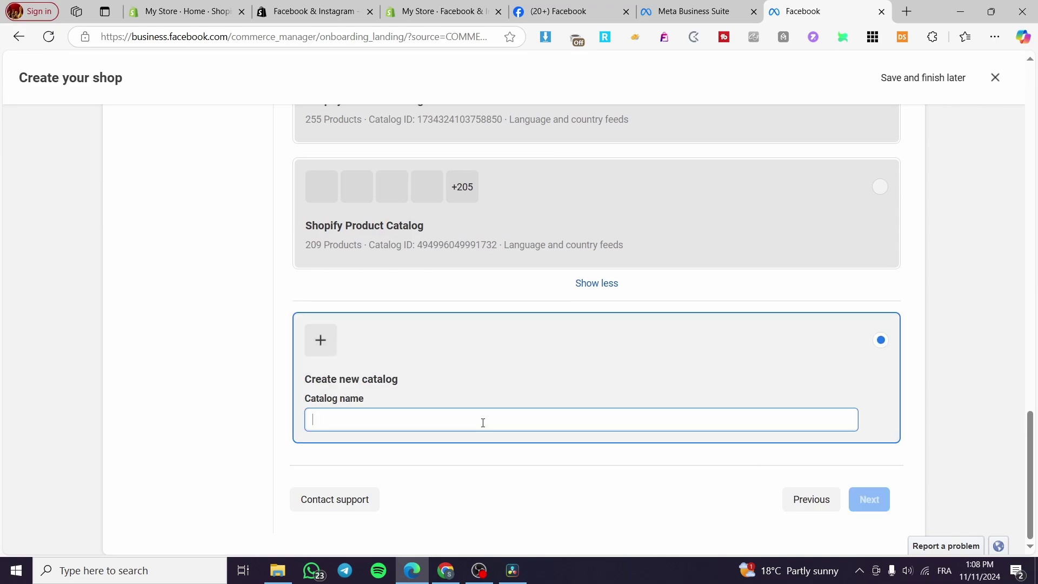
{"action": "type", "text": "Mike"}
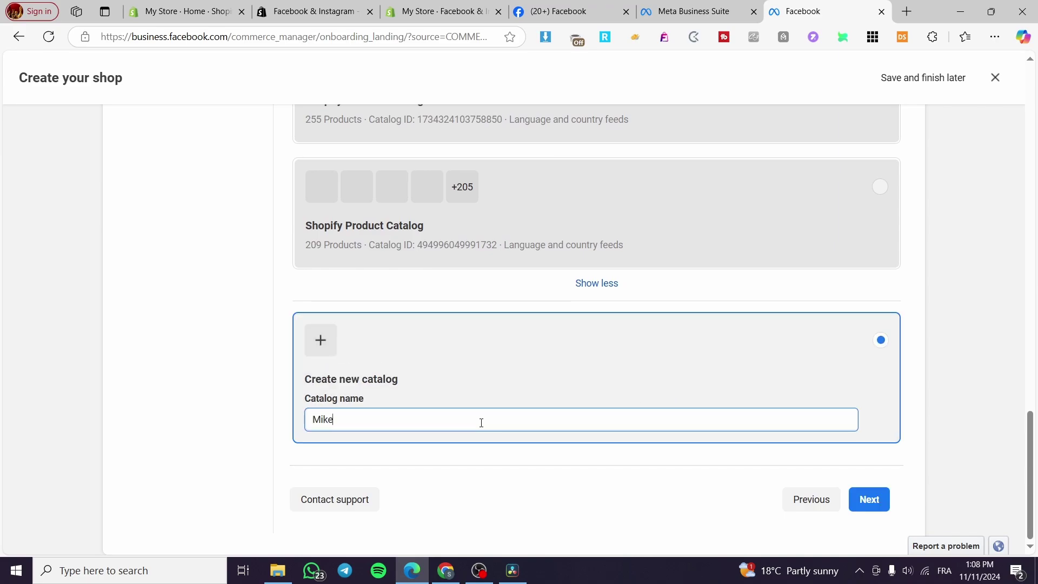
{"action": "type", "text": "s catalog"}
{"action": "left_click", "coordinate": [868, 498]}
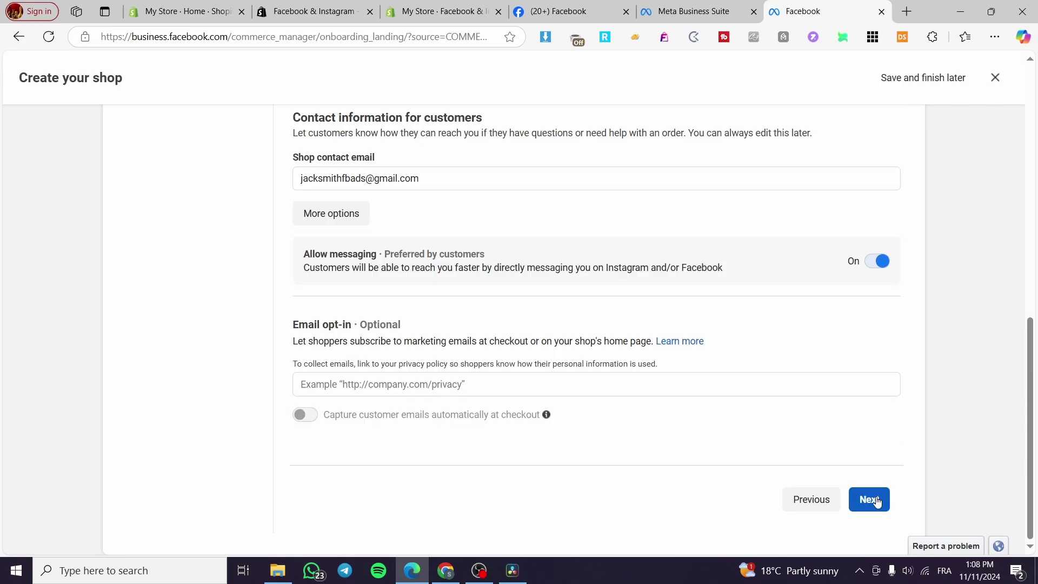
Step: Offer Standard shipping in the default shipping profile with a base rate of $15.00
{"action": "scroll", "coordinate": [384, 389], "scroll_direction": "up", "scroll_amount": 10}
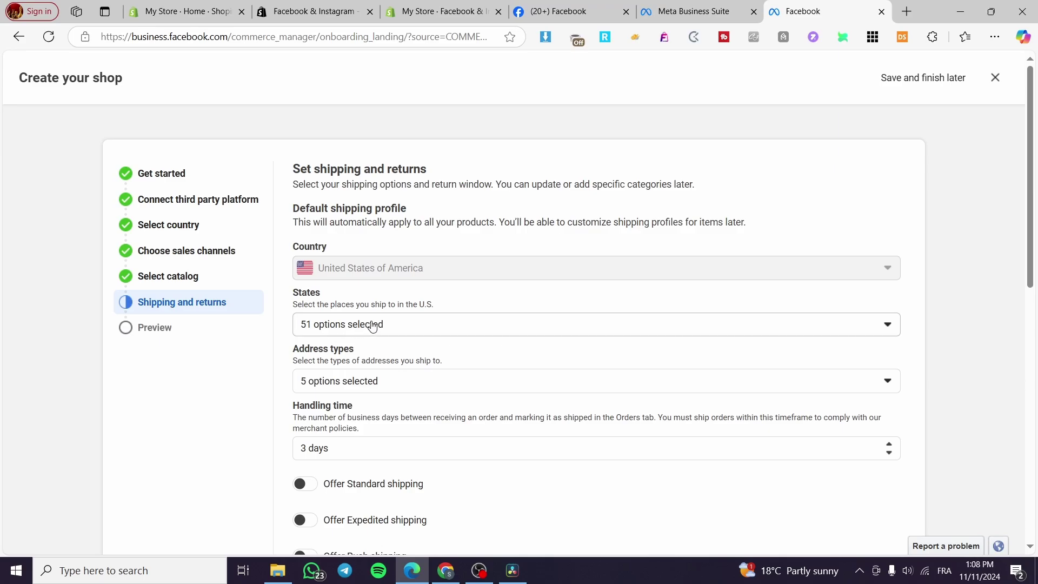
{"action": "scroll", "coordinate": [489, 329], "scroll_direction": "down", "scroll_amount": 3}
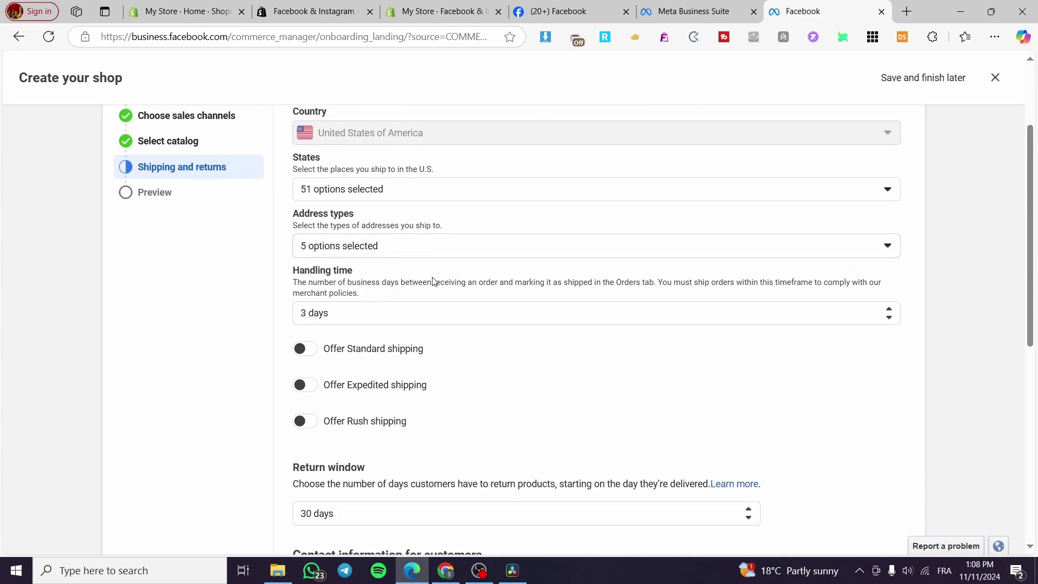
{"action": "scroll", "coordinate": [346, 306], "scroll_direction": "down", "scroll_amount": 1}
{"action": "left_click", "coordinate": [399, 241]}
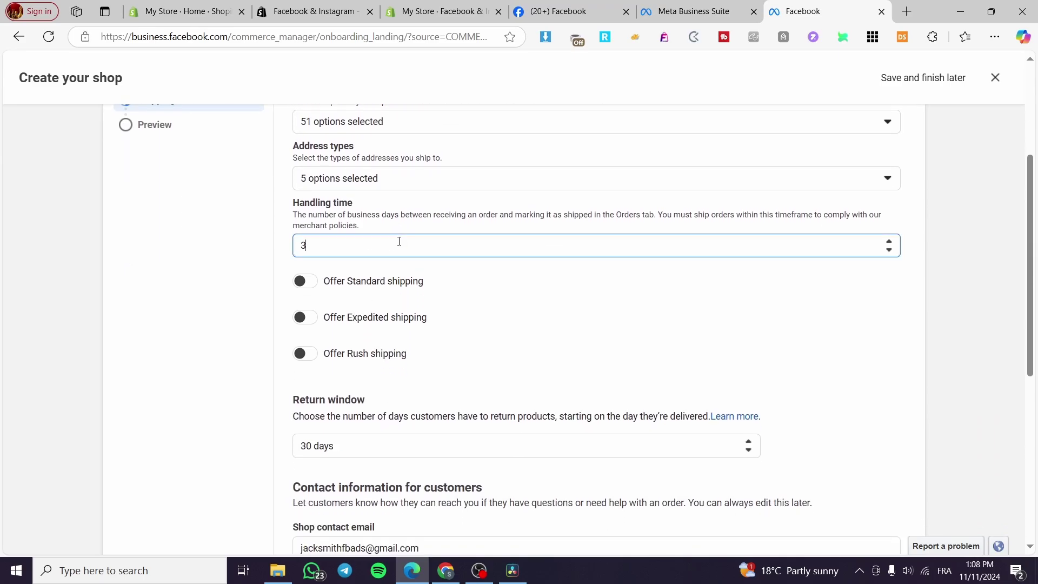
{"action": "left_click", "coordinate": [436, 227]}
{"action": "left_click", "coordinate": [301, 284]}
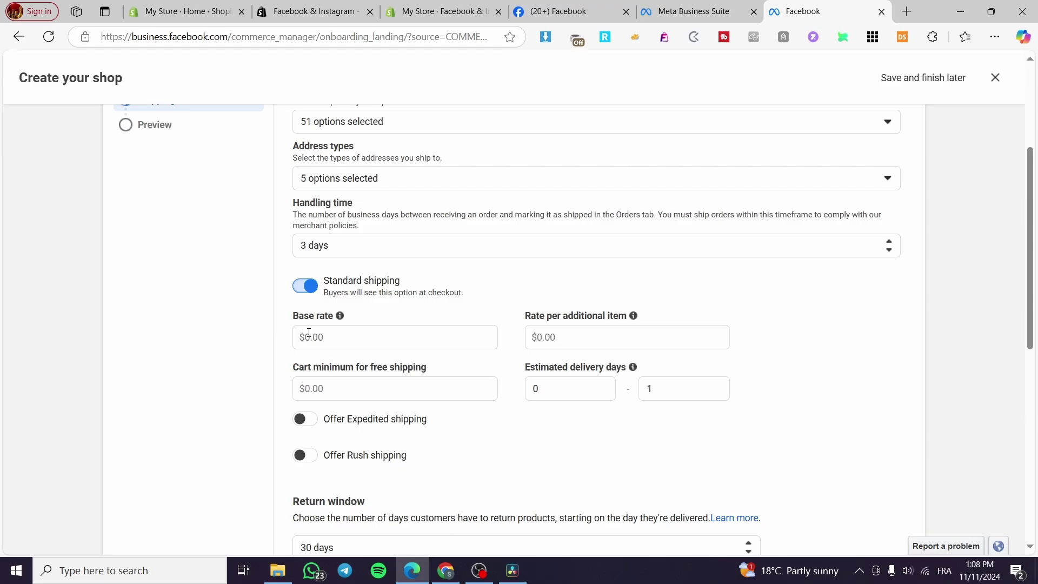
{"action": "left_click", "coordinate": [351, 339]}
{"action": "type", "text": "15"}
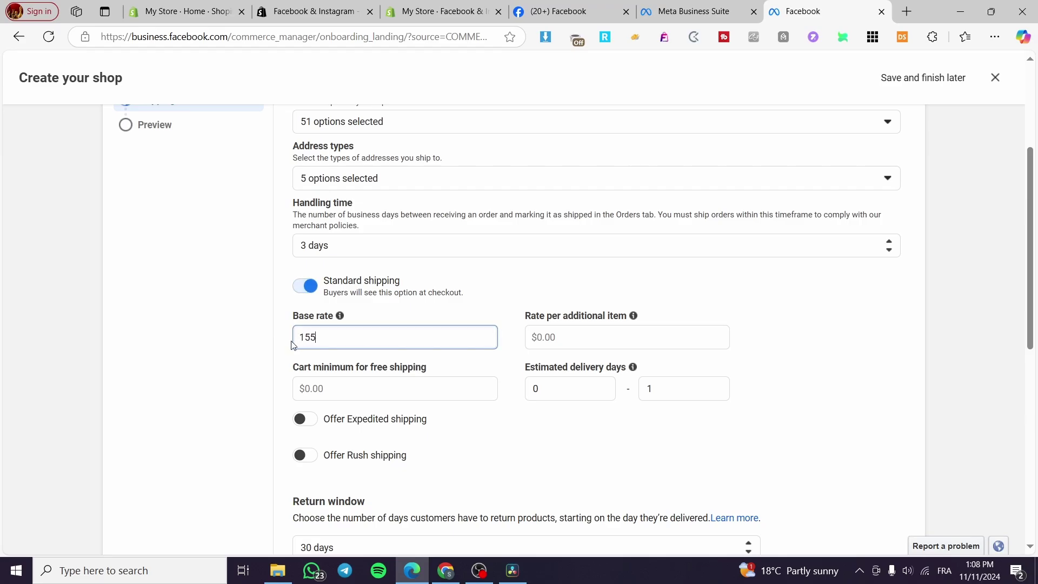
{"action": "left_click", "coordinate": [601, 352]}
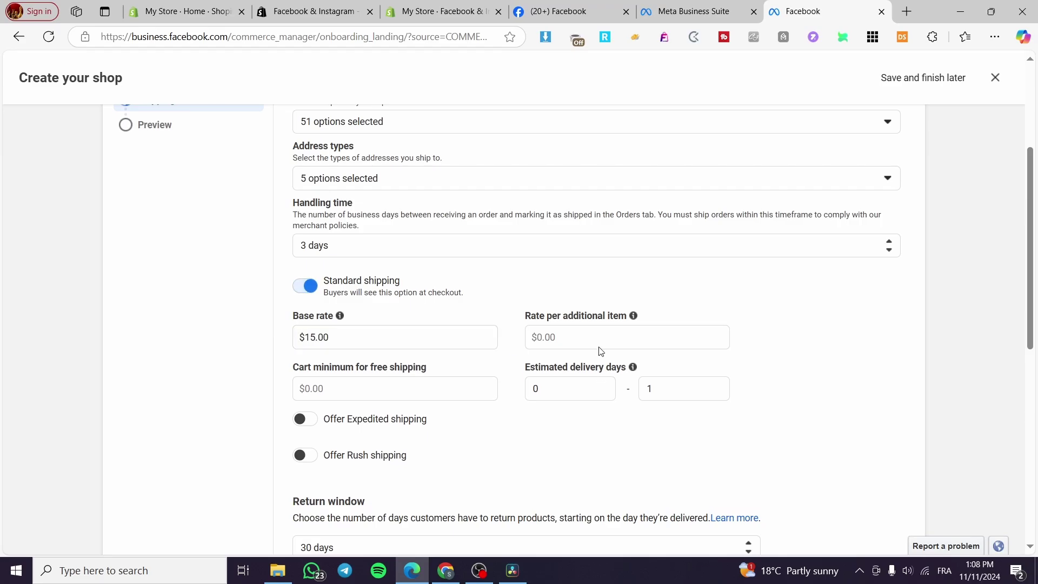
Step: Set Standard shipping's rate per additional item to $5.00 and its cart minimum for free shipping to $120.00
{"action": "scroll", "coordinate": [600, 352], "scroll_direction": "up", "scroll_amount": 1}
{"action": "left_click", "coordinate": [547, 404]}
{"action": "type", "text": "5"}
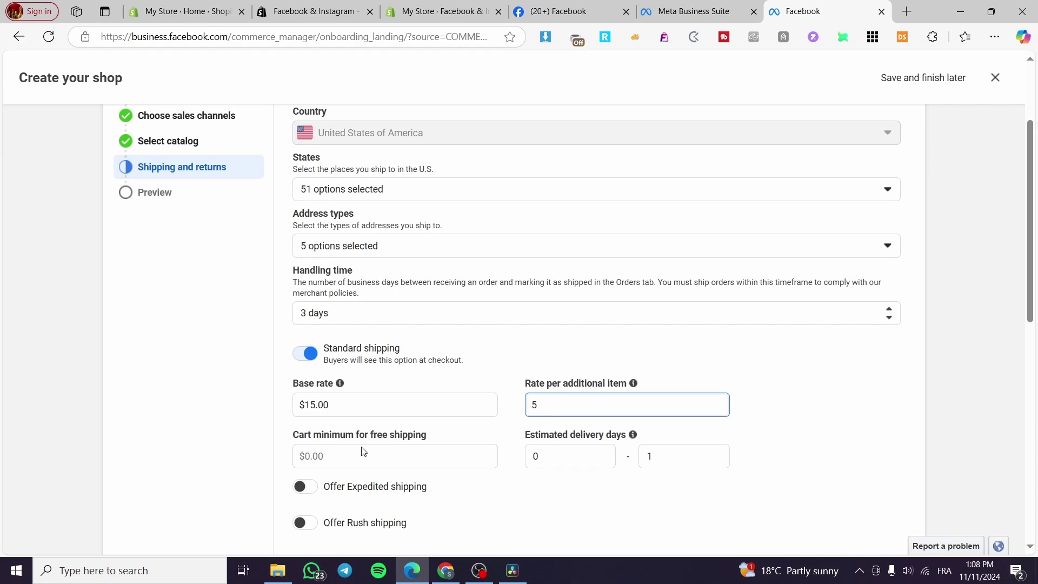
{"action": "left_click", "coordinate": [394, 452]}
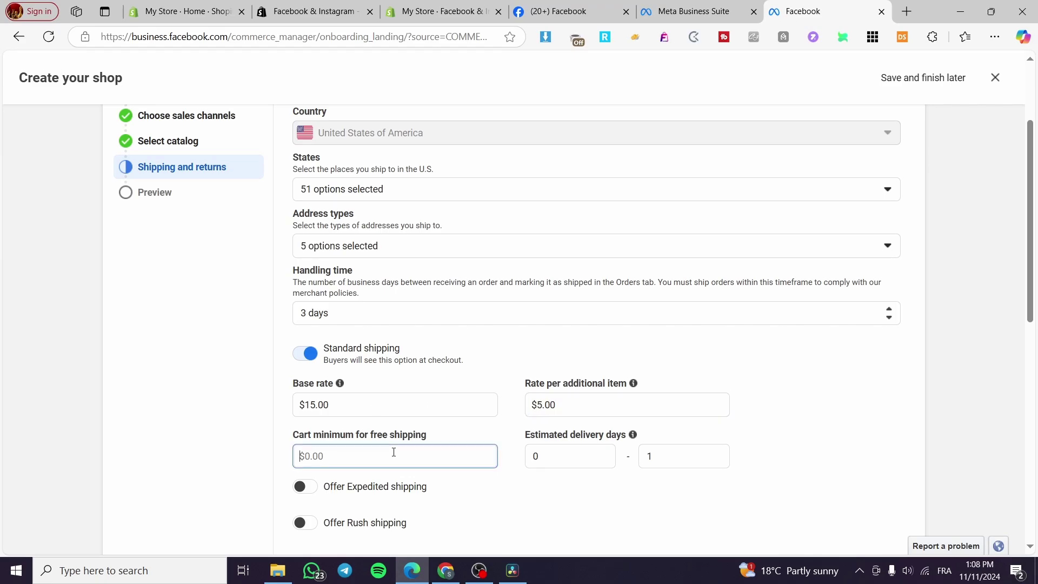
{"action": "type", "text": "120"}
Step: Set the estimated delivery time for Standard shipping to 1–5 days
{"action": "key", "text": "Tab"}
{"action": "type", "text": "3"}
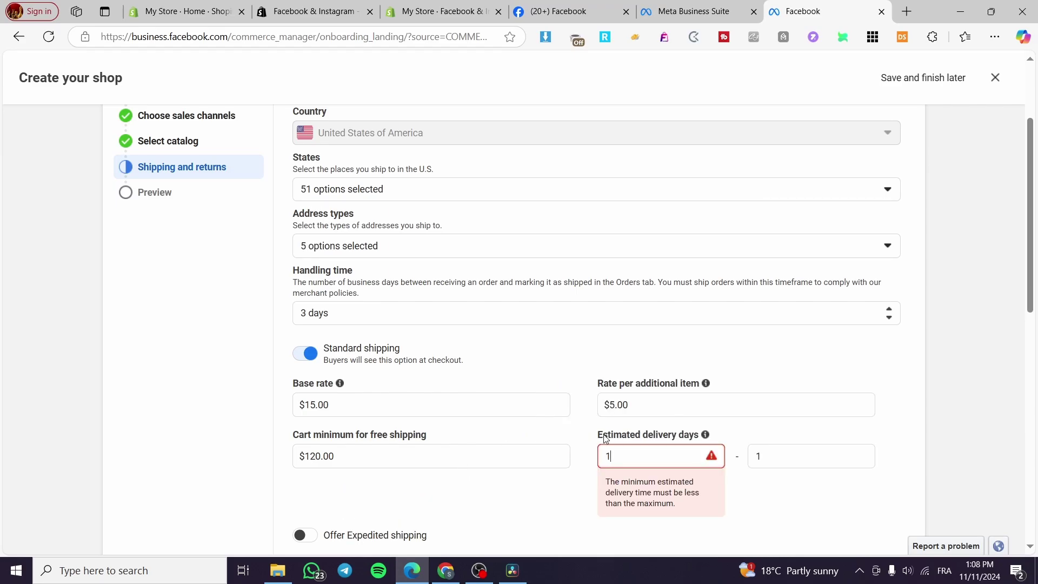
{"action": "double_click", "coordinate": [788, 456]}
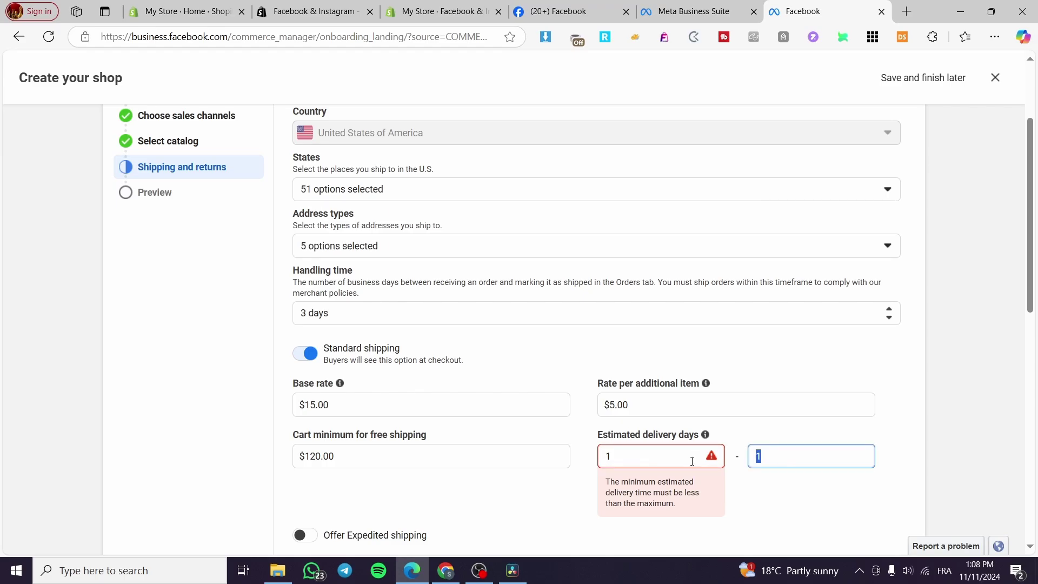
{"action": "type", "text": "5"}
Step: Keep the default return window and contact settings, continue to the shop preview, and review it down to the seller agreement
{"action": "scroll", "coordinate": [566, 503], "scroll_direction": "down", "scroll_amount": 3}
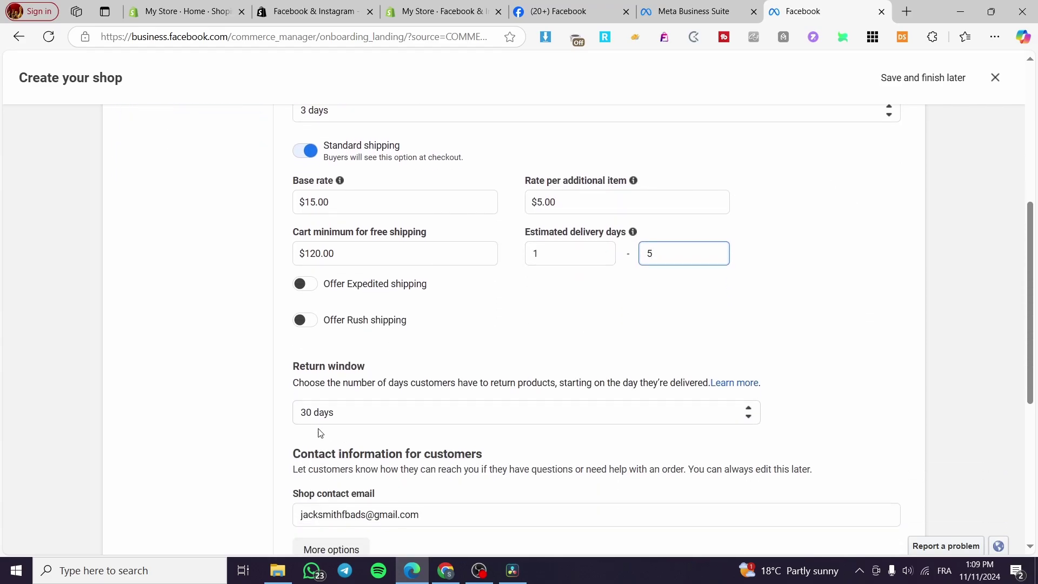
{"action": "scroll", "coordinate": [327, 324], "scroll_direction": "down", "scroll_amount": 2}
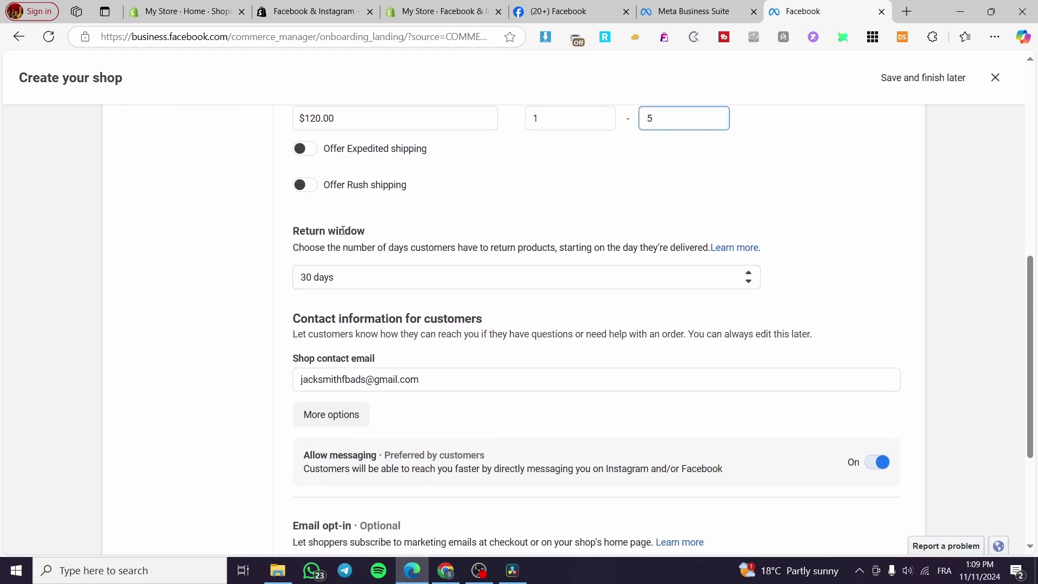
{"action": "scroll", "coordinate": [343, 230], "scroll_direction": "down", "scroll_amount": 3}
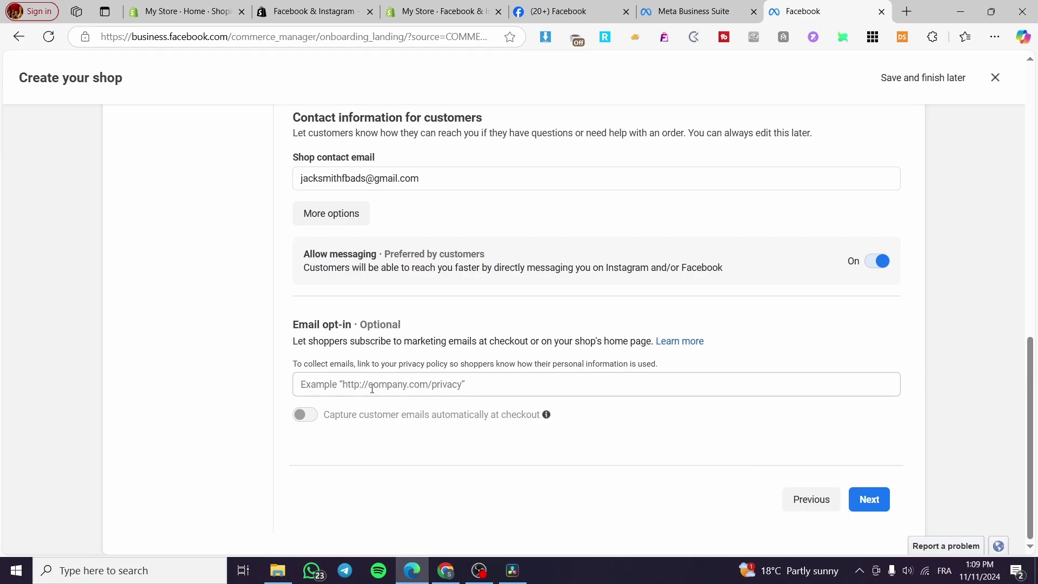
{"action": "left_click", "coordinate": [860, 501]}
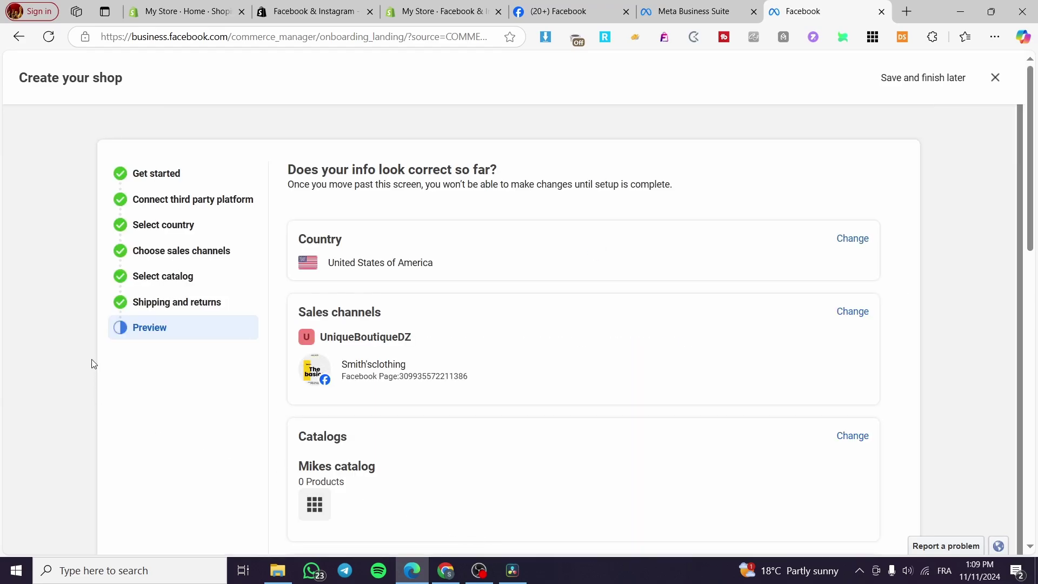
{"action": "scroll", "coordinate": [427, 274], "scroll_direction": "down", "scroll_amount": 5}
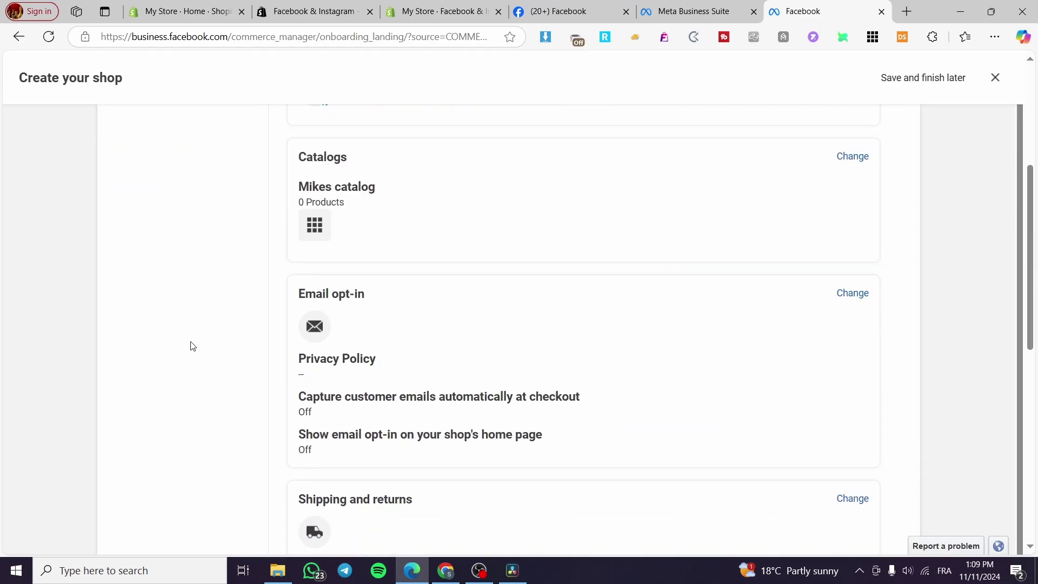
{"action": "scroll", "coordinate": [192, 346], "scroll_direction": "down", "scroll_amount": 9}
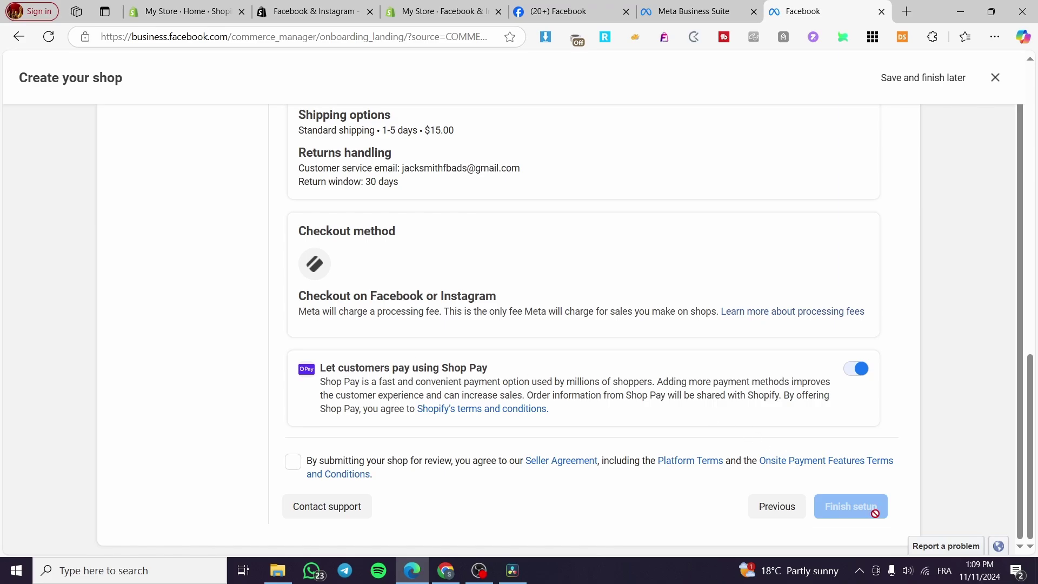
Step: Agree to the Seller Agreement and the platform and payment terms, and finish the shop setup
{"action": "left_click", "coordinate": [293, 461]}
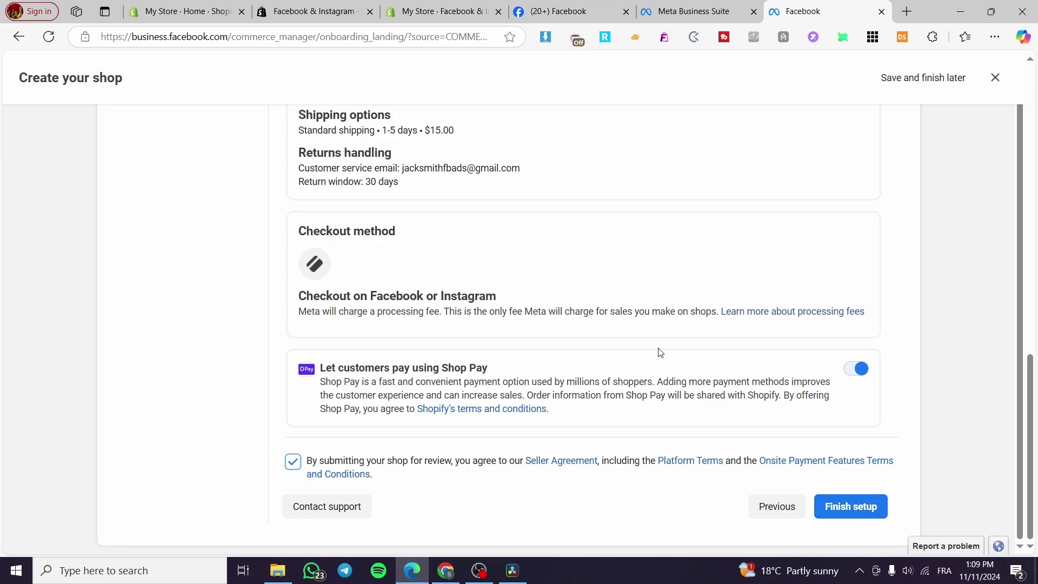
{"action": "left_click", "coordinate": [881, 510]}
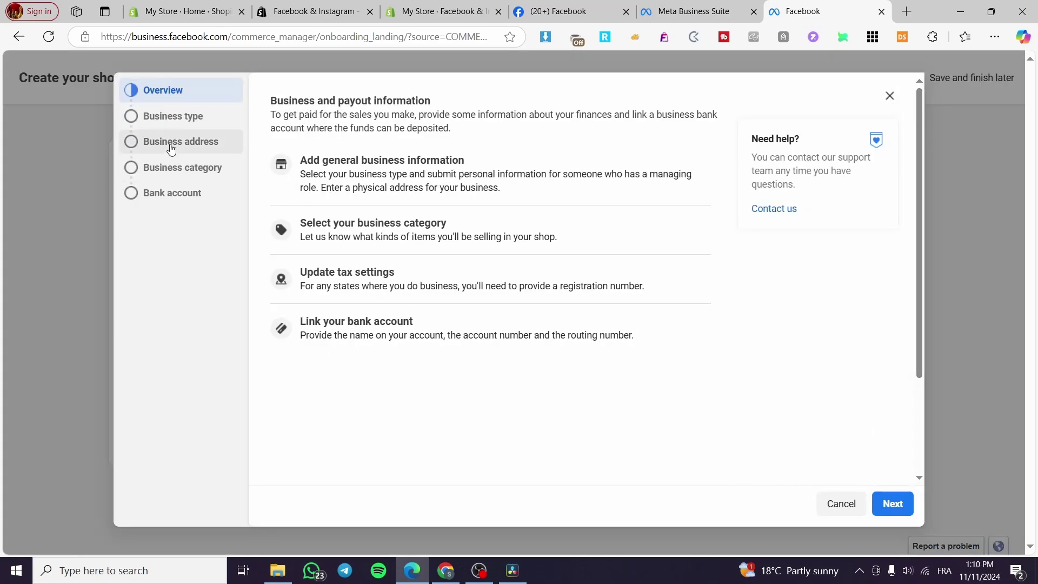
Step: Look through the payout setup's business type, business address, business category and bank account sections, and close it without entering any details
{"action": "left_click", "coordinate": [179, 120]}
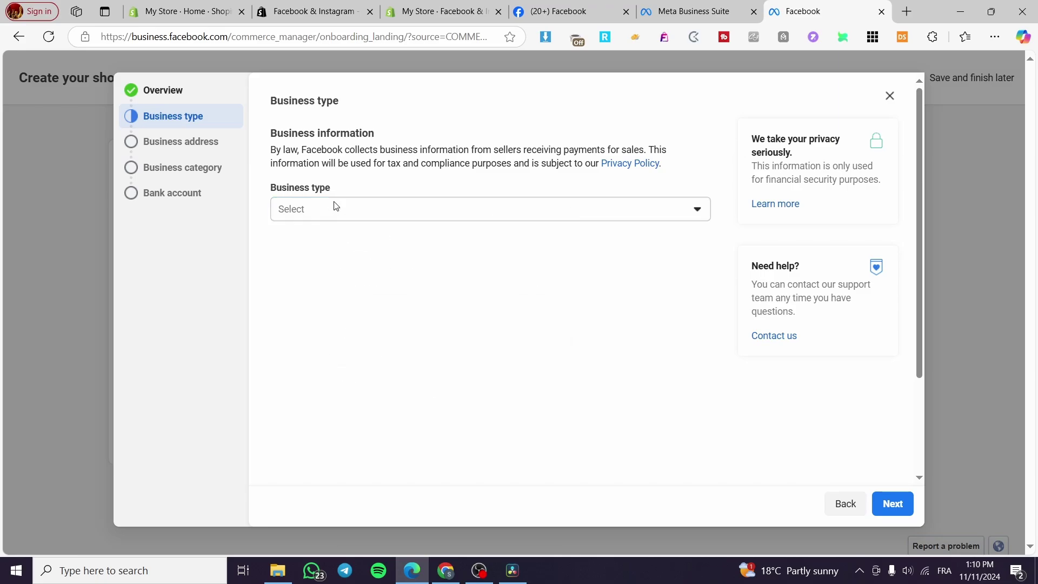
{"action": "left_click", "coordinate": [203, 141]}
{"action": "left_click", "coordinate": [203, 169]}
{"action": "left_click", "coordinate": [206, 200]}
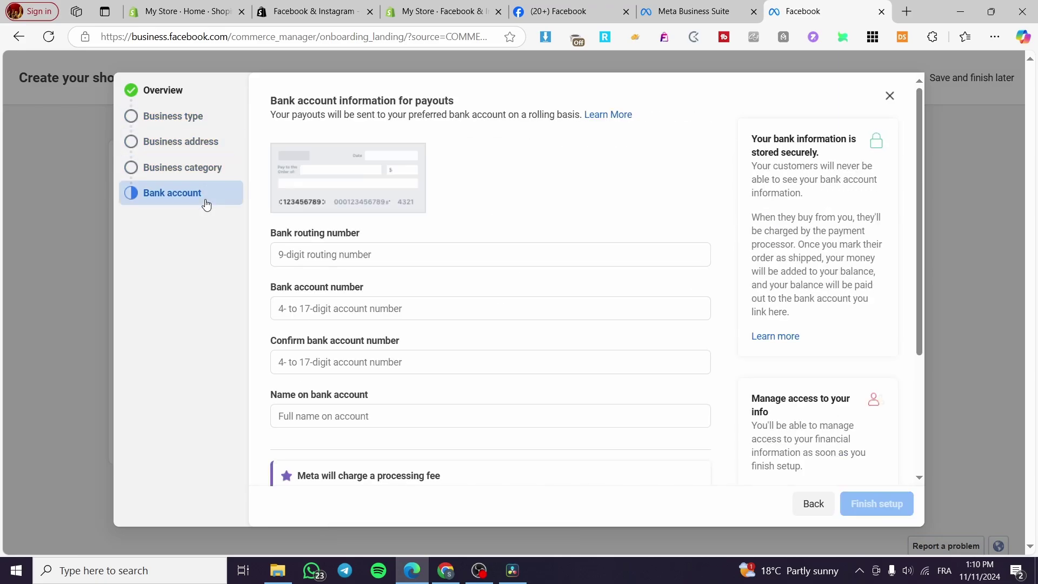
{"action": "scroll", "coordinate": [525, 303], "scroll_direction": "down", "scroll_amount": 3}
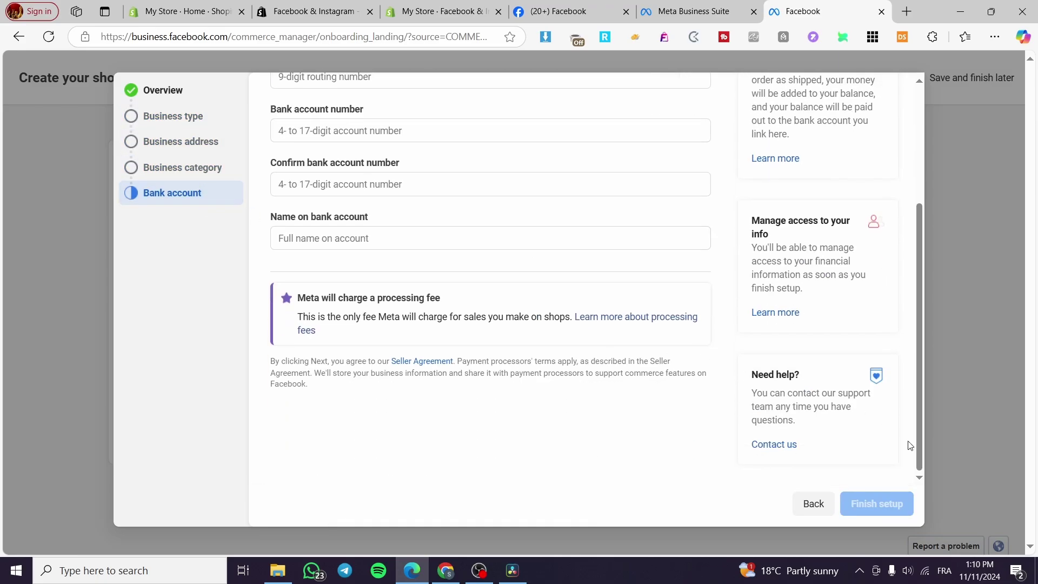
{"action": "scroll", "coordinate": [492, 373], "scroll_direction": "up", "scroll_amount": 3}
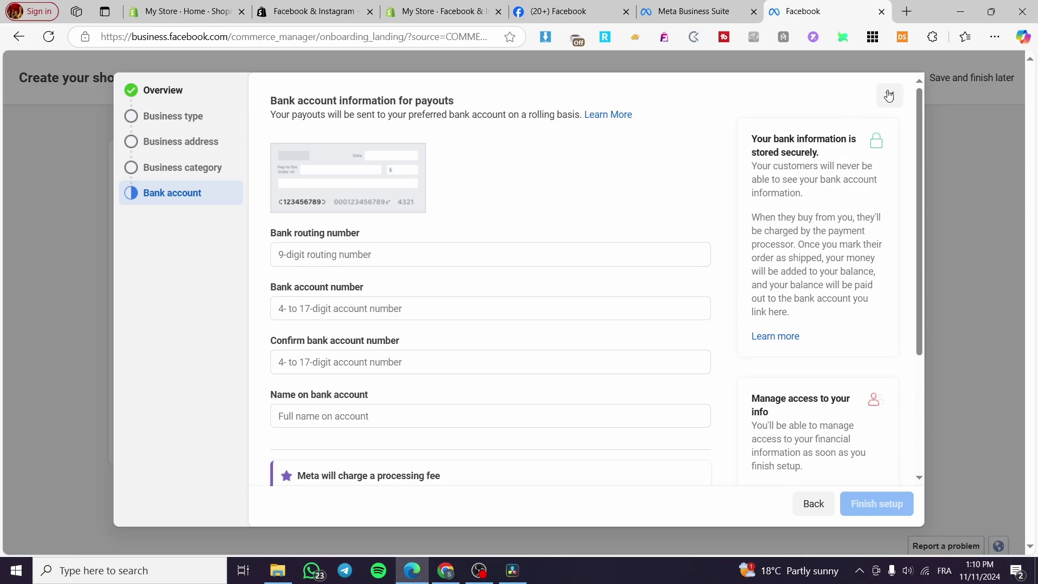
{"action": "left_click", "coordinate": [889, 97]}
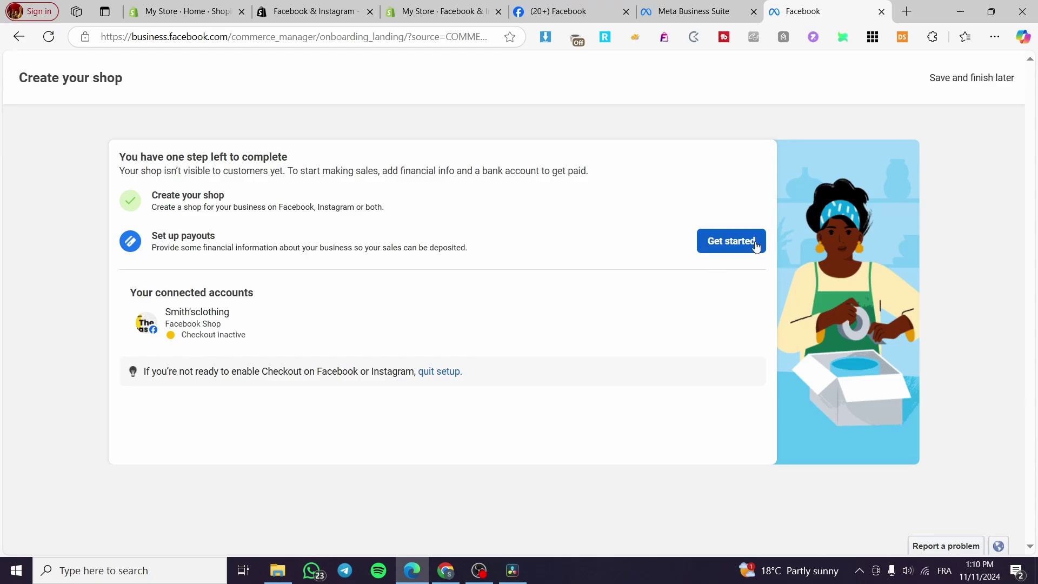
Step: Save the shop with its payout setup left unfinished, and dismiss the suggestion to change the Page button to View Shop
{"action": "left_click", "coordinate": [947, 87]}
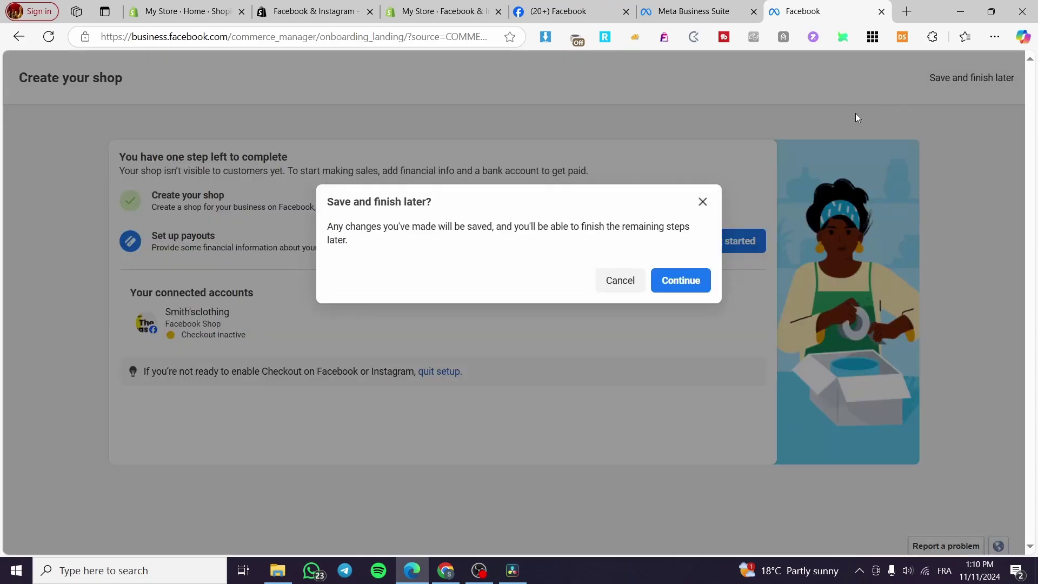
{"action": "left_click", "coordinate": [687, 282]}
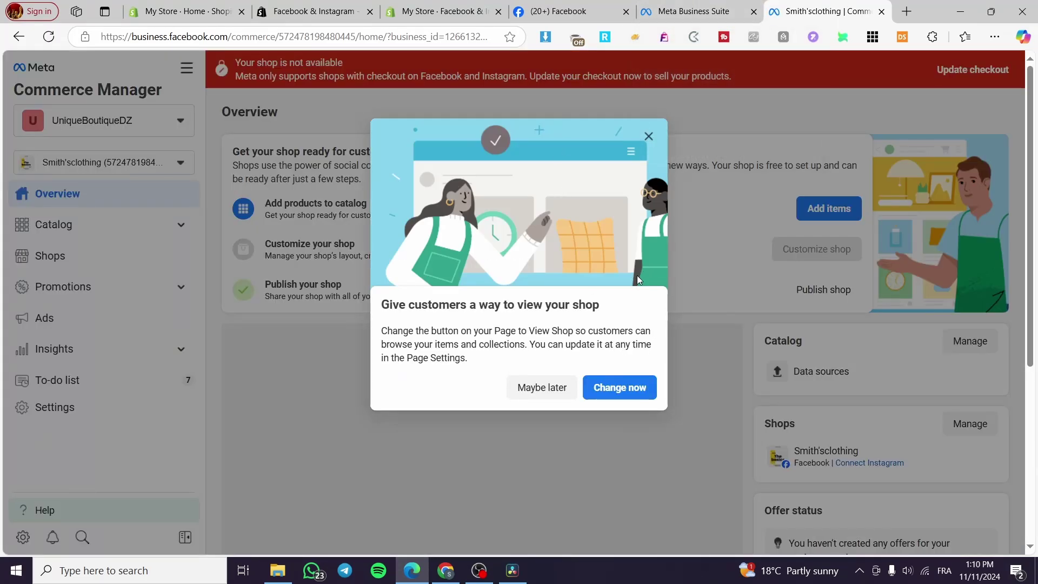
{"action": "left_click", "coordinate": [649, 136]}
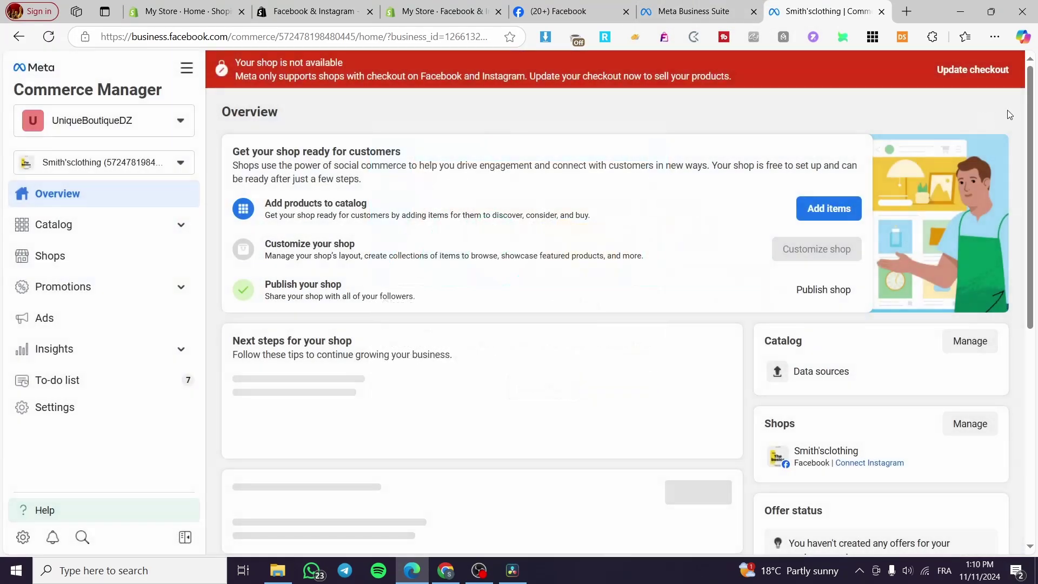